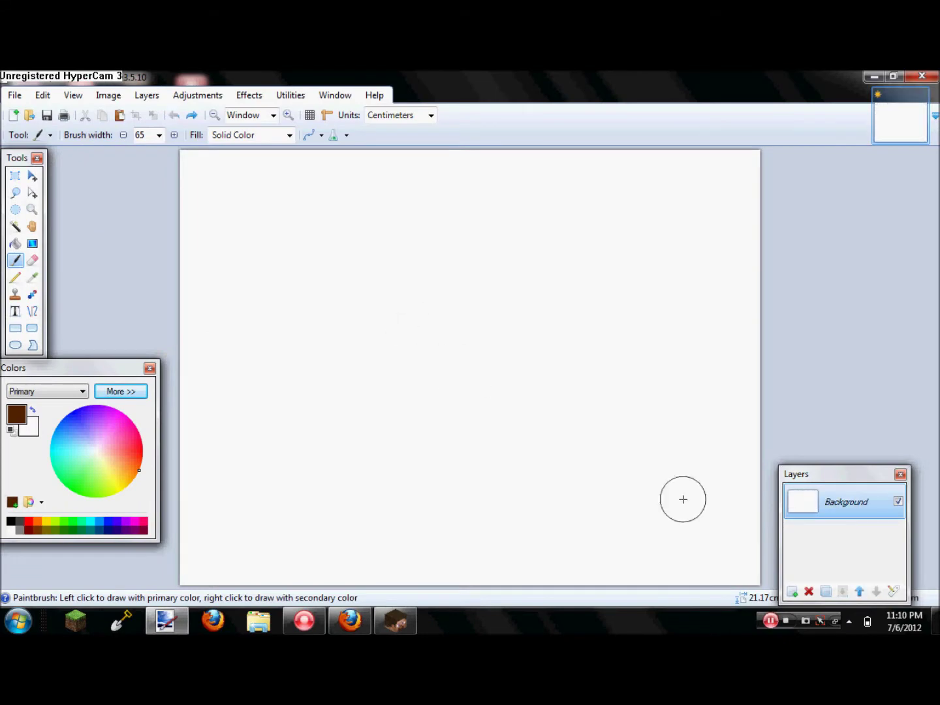
Step: Set the Paintbrush width to 6
click(159, 136)
drag(172, 184, 171, 198)
click(147, 185)
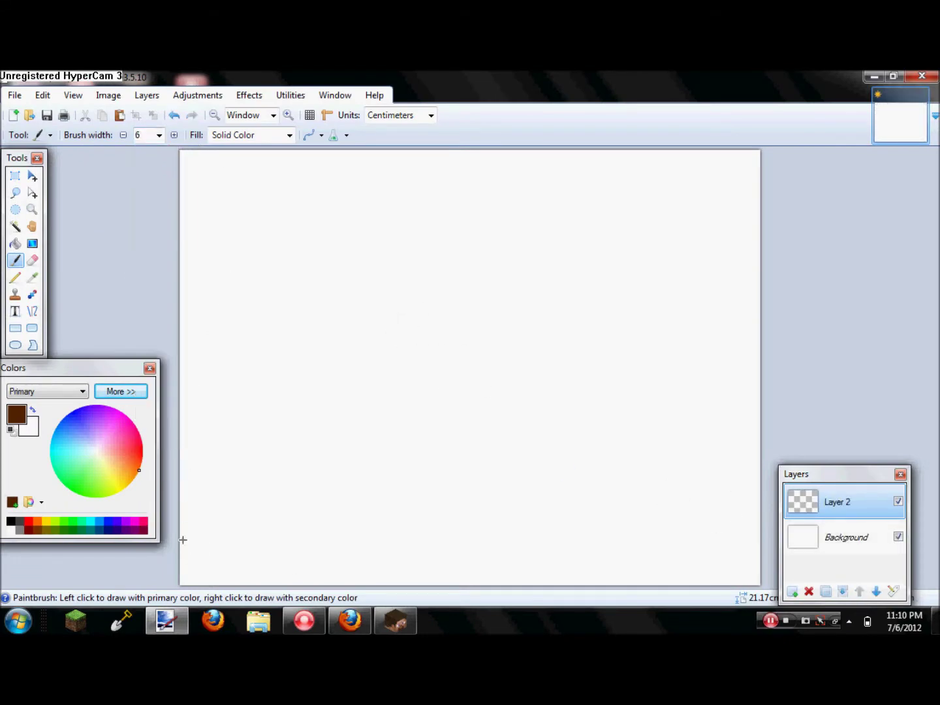
Step: Undo the cliff, cross and ground strokes along with the added layer
key(ctrl+z)
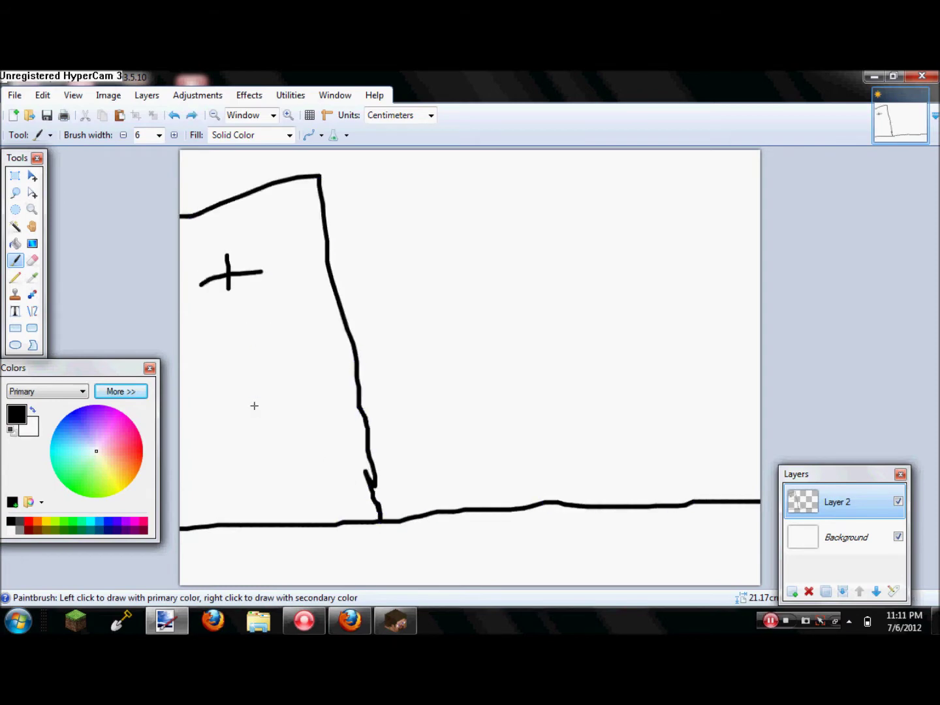
key(ctrl+z)
key(ctrl+z)
key(ctrl+z)
key(ctrl+z)
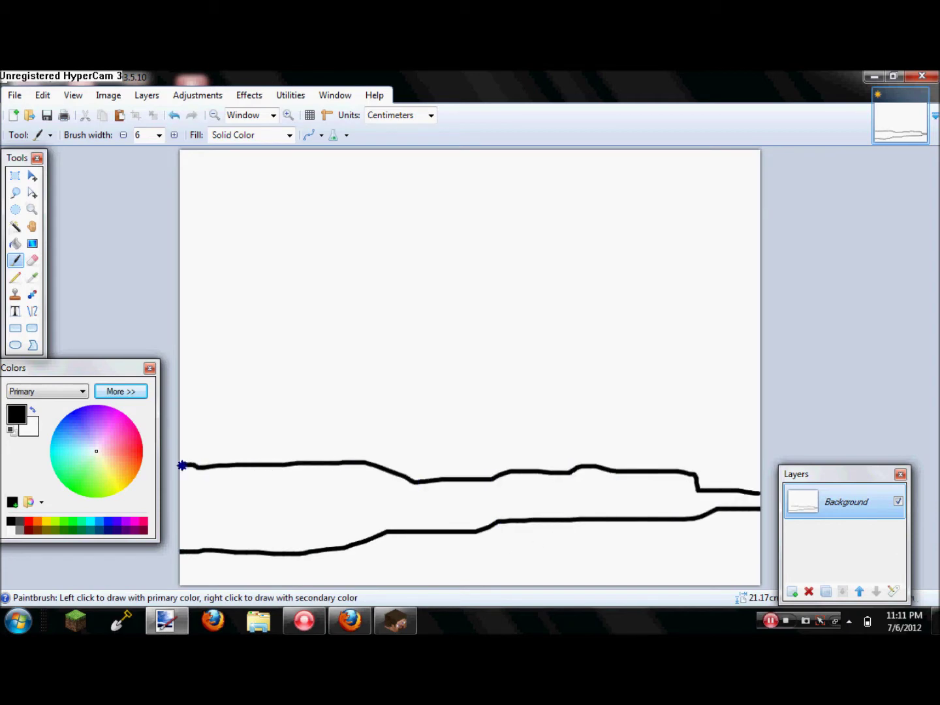
Step: Draw three more wavy black terrain lines across the canvas, stacked above the two lower ones
mouse_move(222, 428)
mouse_down()
mouse_move(386, 411)
mouse_move(809, 415)
mouse_up()
drag(550, 379, 181, 385)
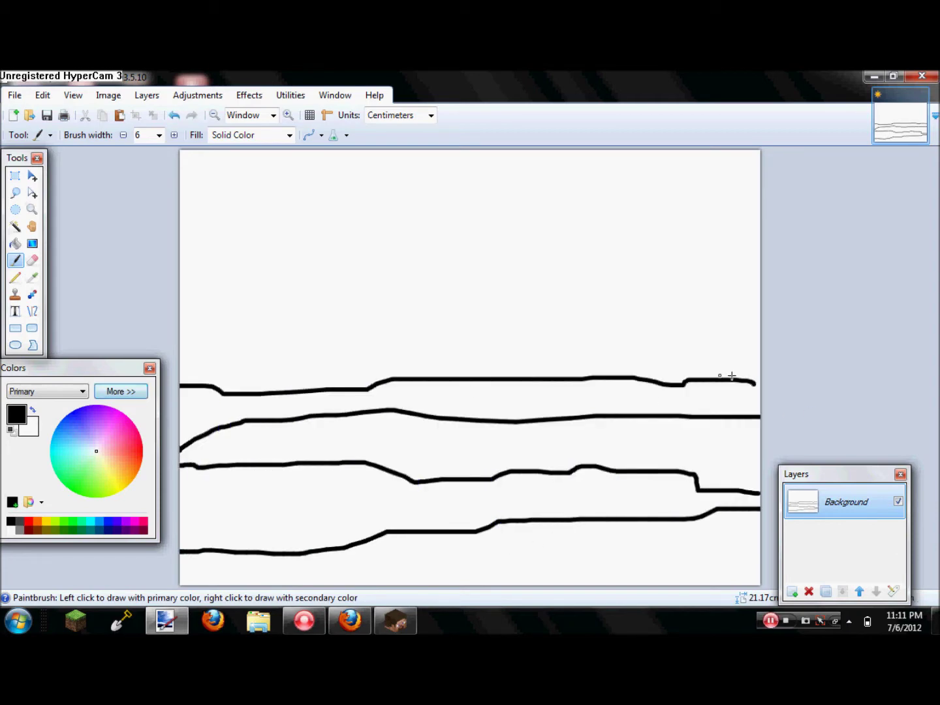
drag(298, 332, 800, 364)
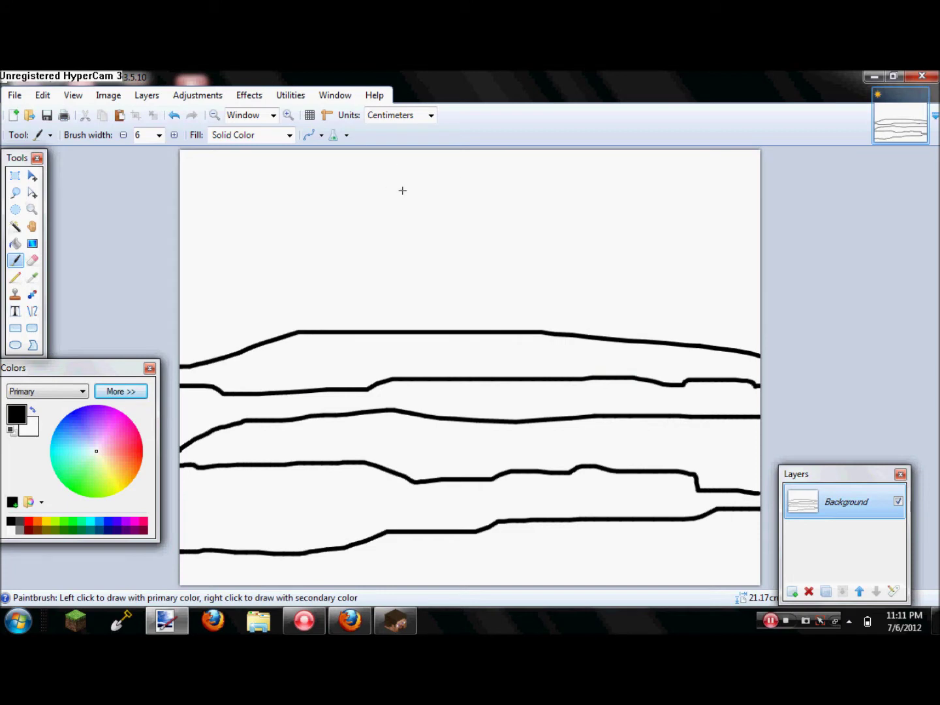
key(ctrl+z)
Step: Draw a black circle about 2.1 cm wide in the sky and a wavy horizon line below it
click(15, 345)
drag(468, 233, 406, 175)
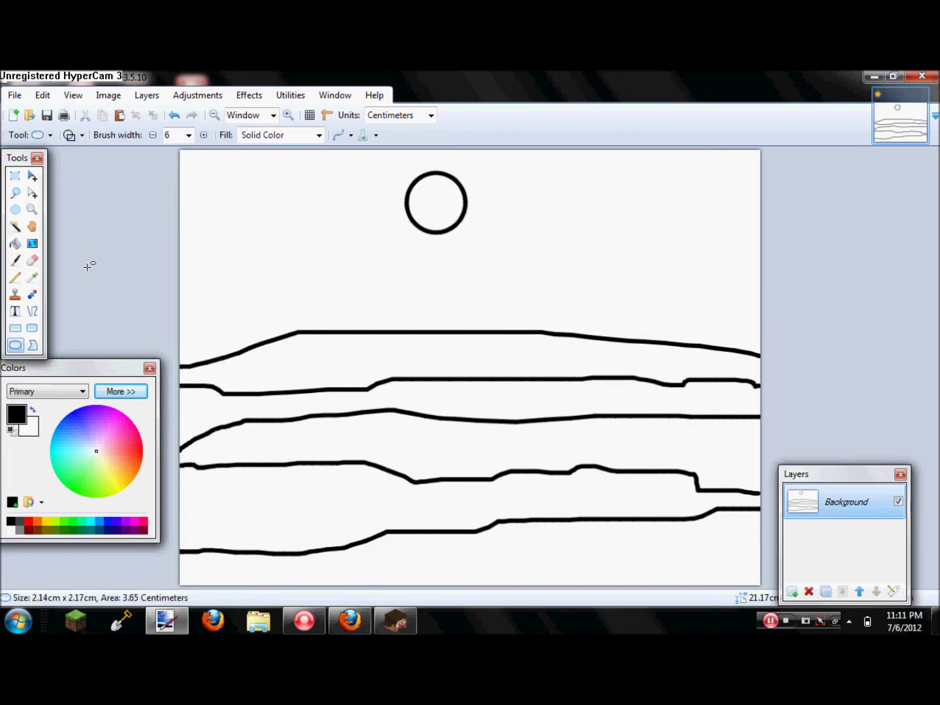
click(15, 260)
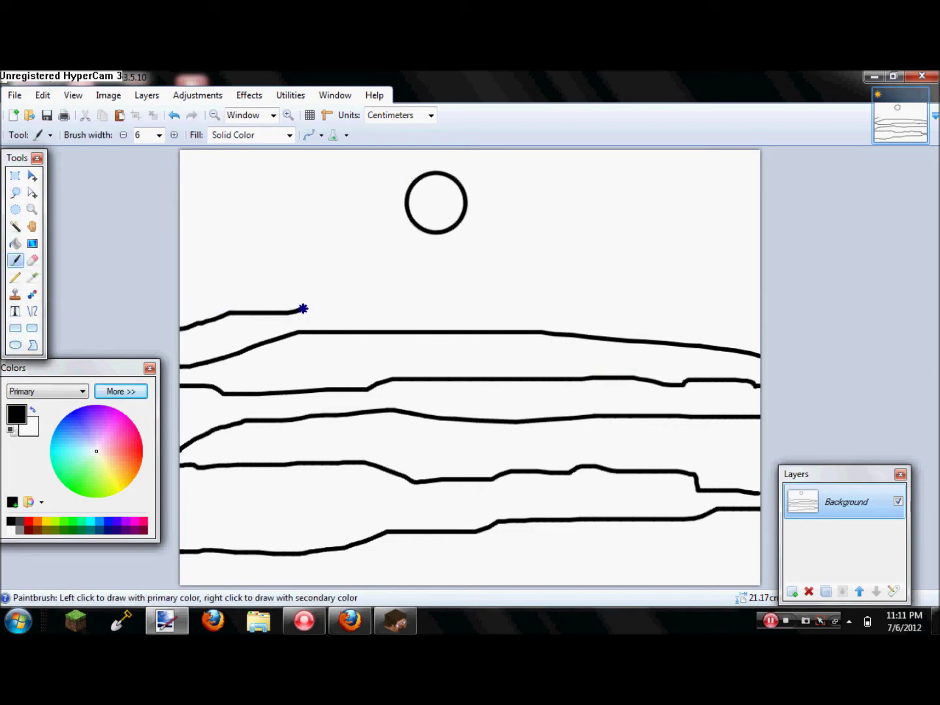
drag(301, 310, 762, 318)
Step: Undo the circle and all wavy terrain lines back to an empty canvas
key(ctrl+z)
key(ctrl+z)
key(ctrl+z)
key(ctrl+z)
key(ctrl+z)
key(ctrl+z)
key(ctrl+z)
key(ctrl+z)
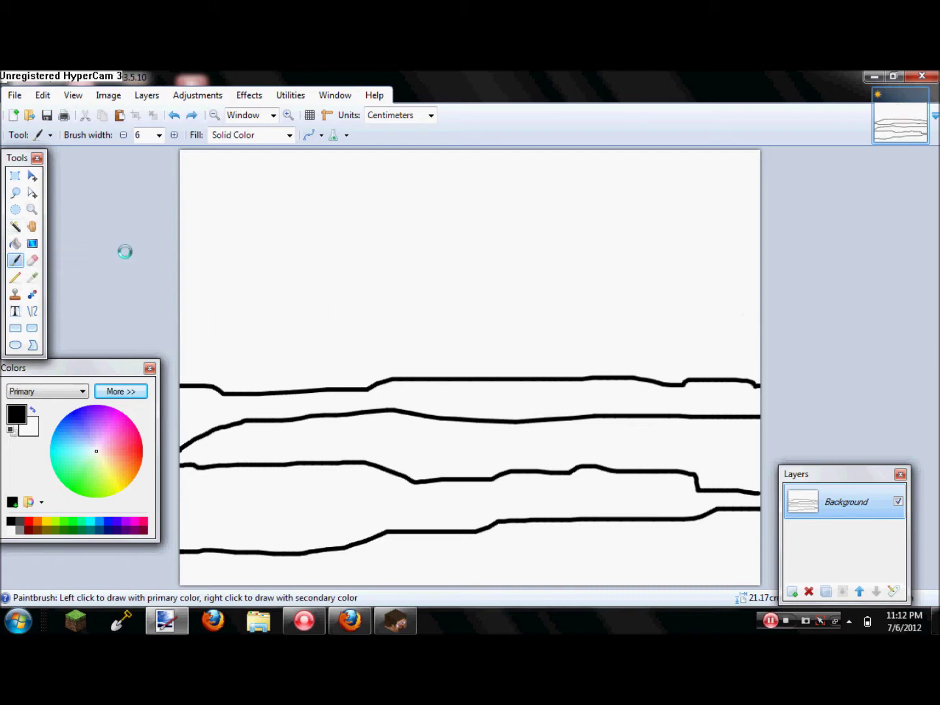
Step: Add a new layer, then draw a black ground line with stepped hill blocks on the Background layer
click(803, 592)
click(845, 536)
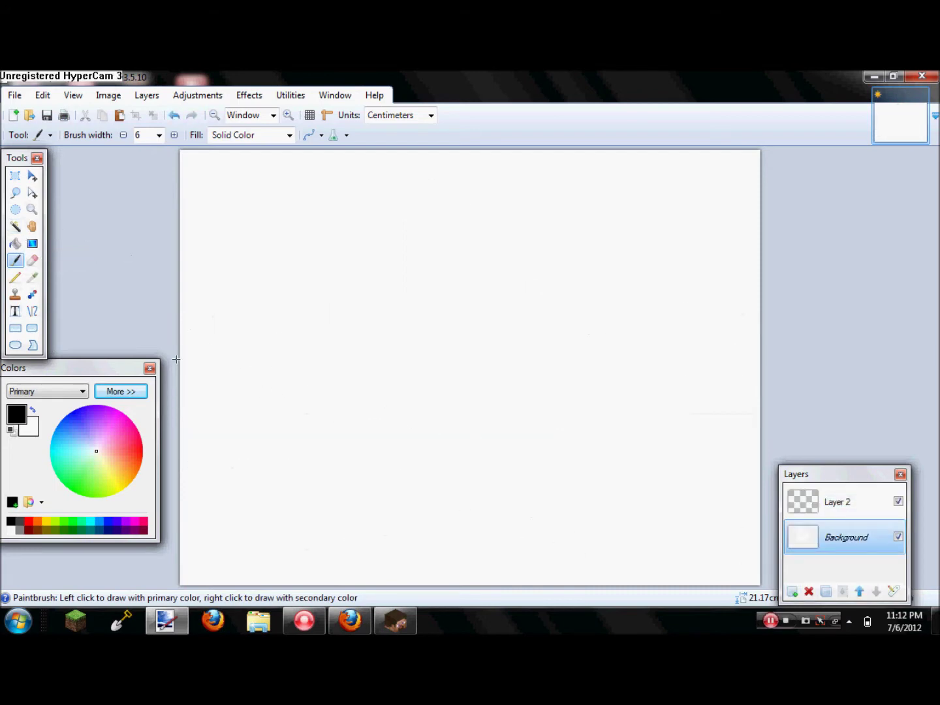
mouse_move(181, 353)
mouse_down()
mouse_move(326, 346)
mouse_move(813, 372)
mouse_up()
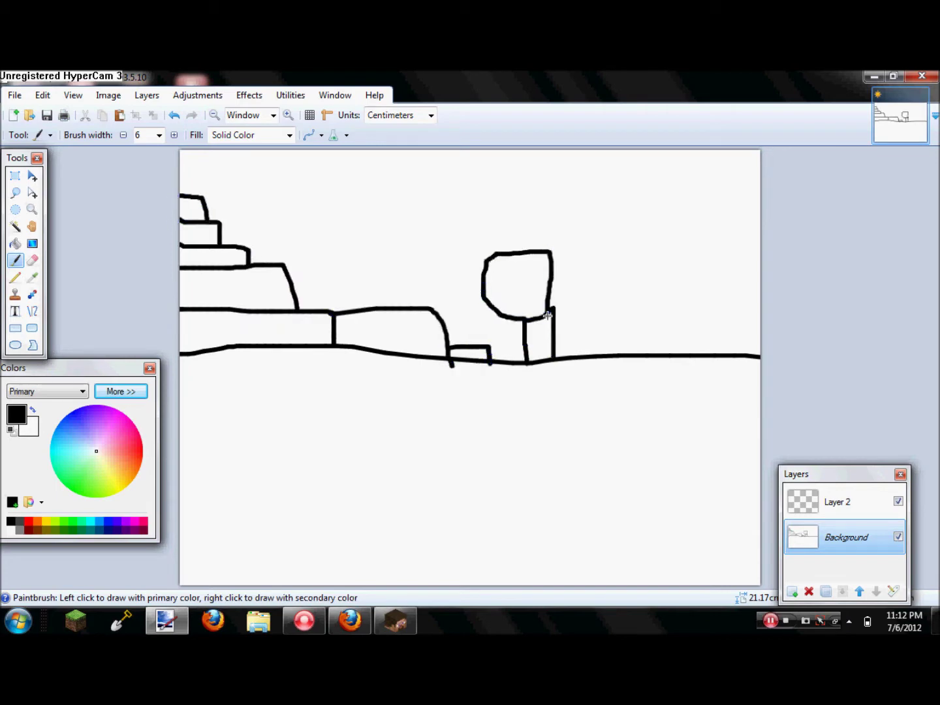
Step: Select the inside of the topmost hill block with the Magic Wand and fill it with green 008000
click(15, 226)
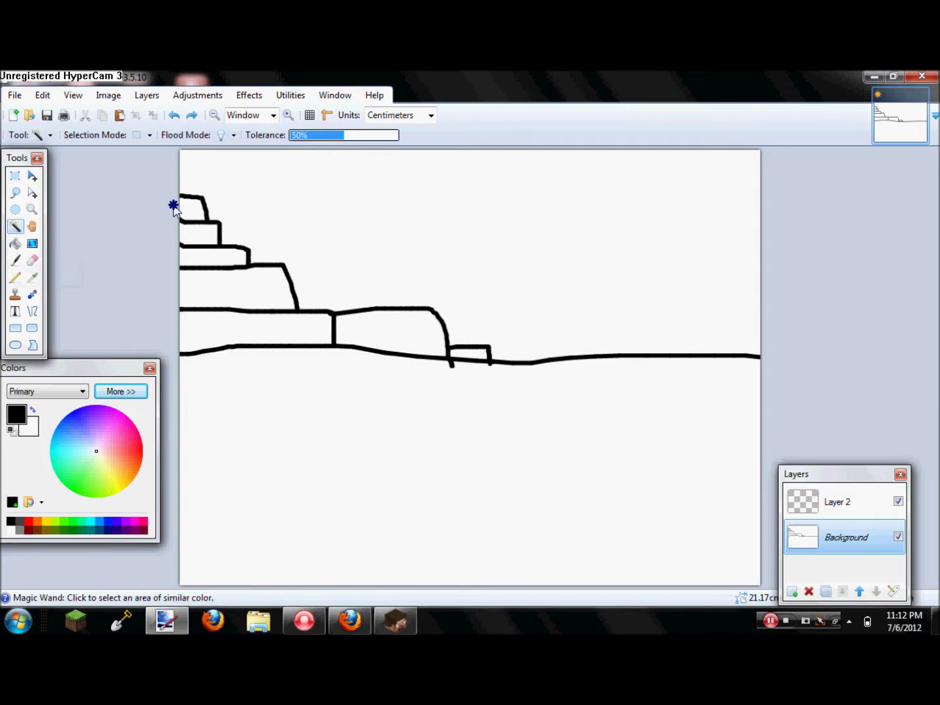
click(208, 235)
click(248, 257)
click(15, 261)
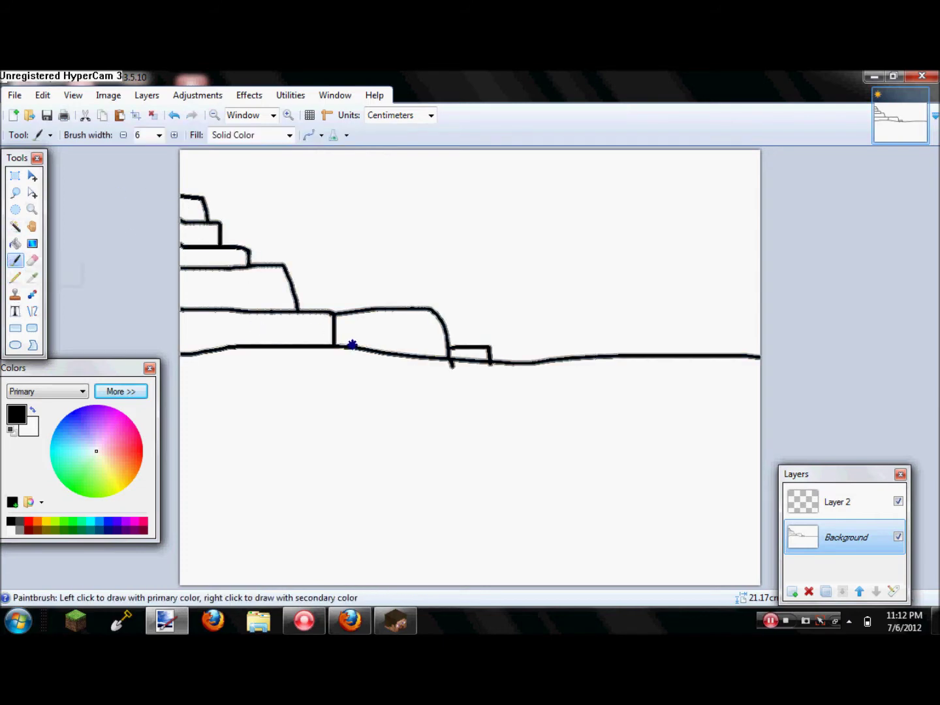
click(15, 227)
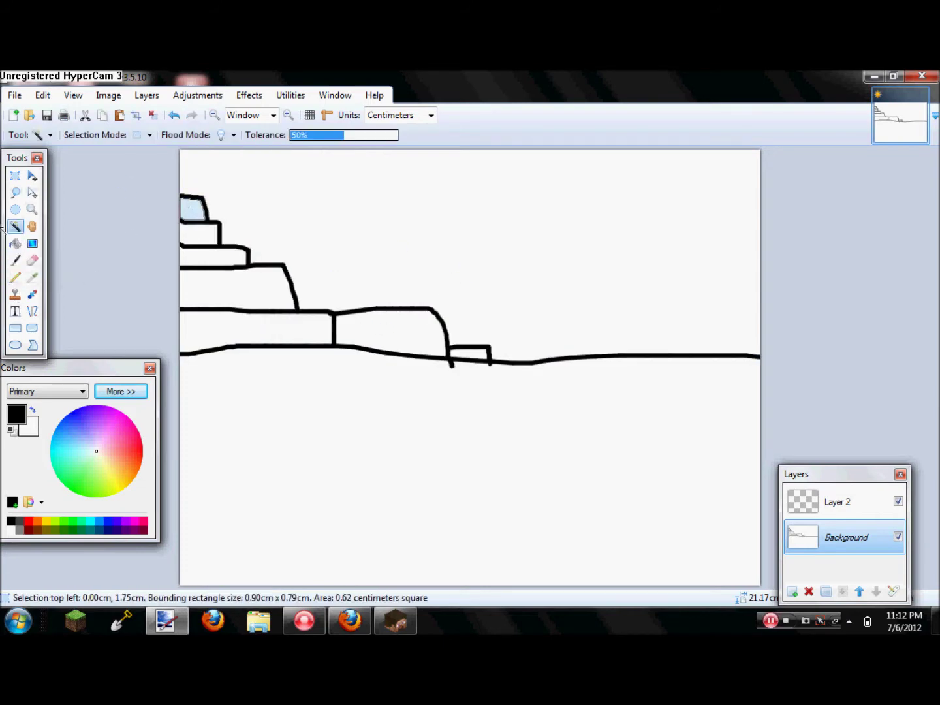
click(15, 243)
click(121, 390)
drag(189, 419, 206, 419)
Step: Apply a Motion Blur with a distance of 56 to the green topmost block
click(249, 95)
mouse_move(273, 143)
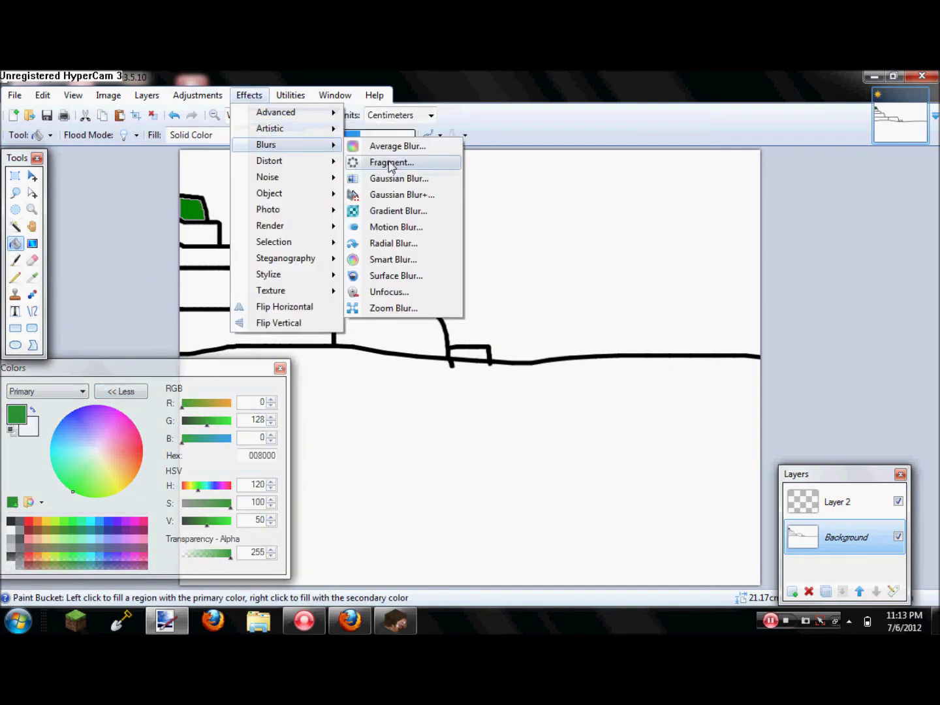
click(385, 210)
drag(361, 375, 400, 376)
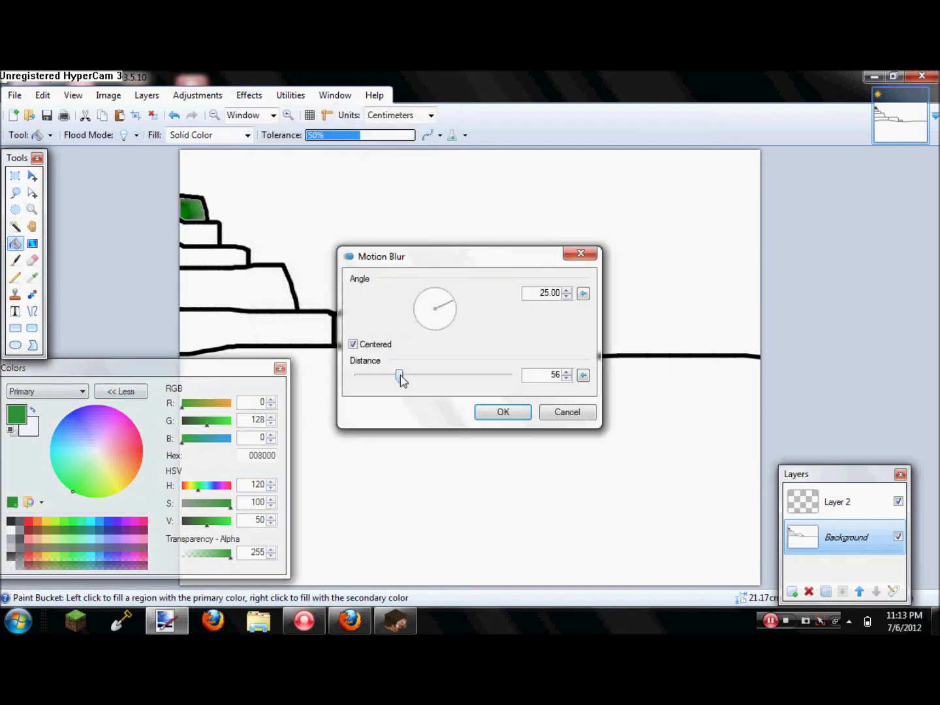
click(502, 411)
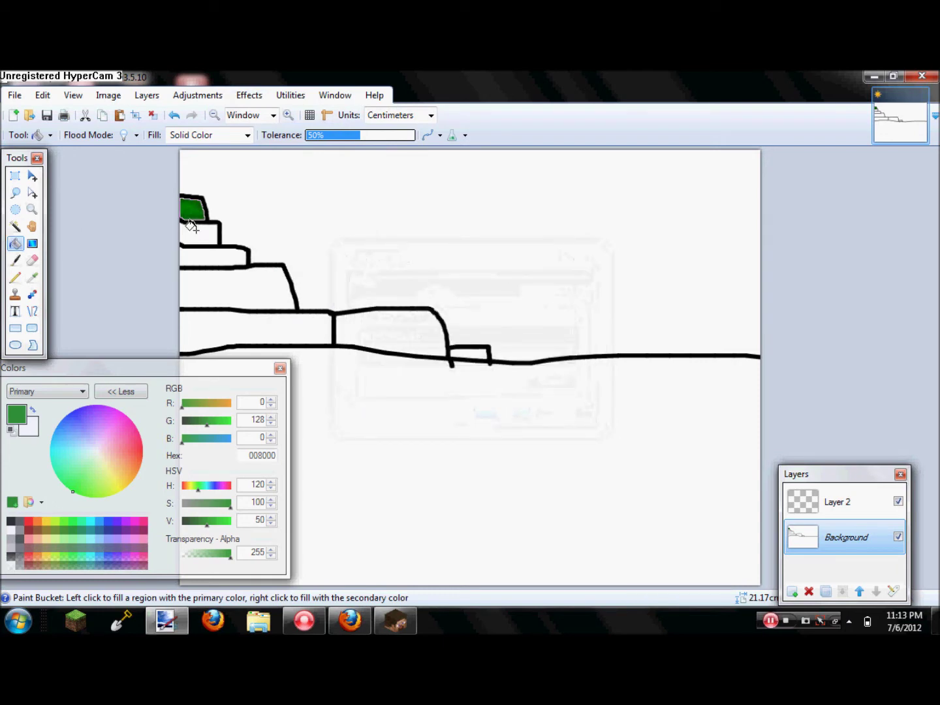
Step: Select the sky area and set the primary color to dark yellow 7F6A00 for the Ellipse tool
click(15, 227)
click(308, 239)
click(17, 244)
click(109, 530)
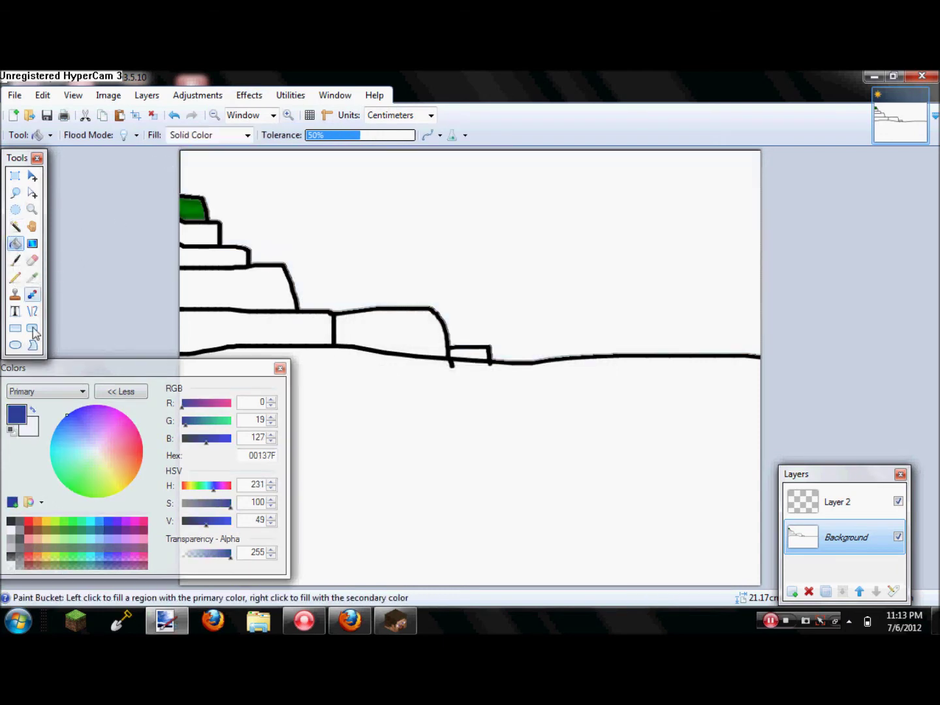
click(16, 345)
click(46, 530)
Step: Try to draw a dark yellow sun outline in the sky and fill its inside
drag(501, 260, 399, 169)
key(f)
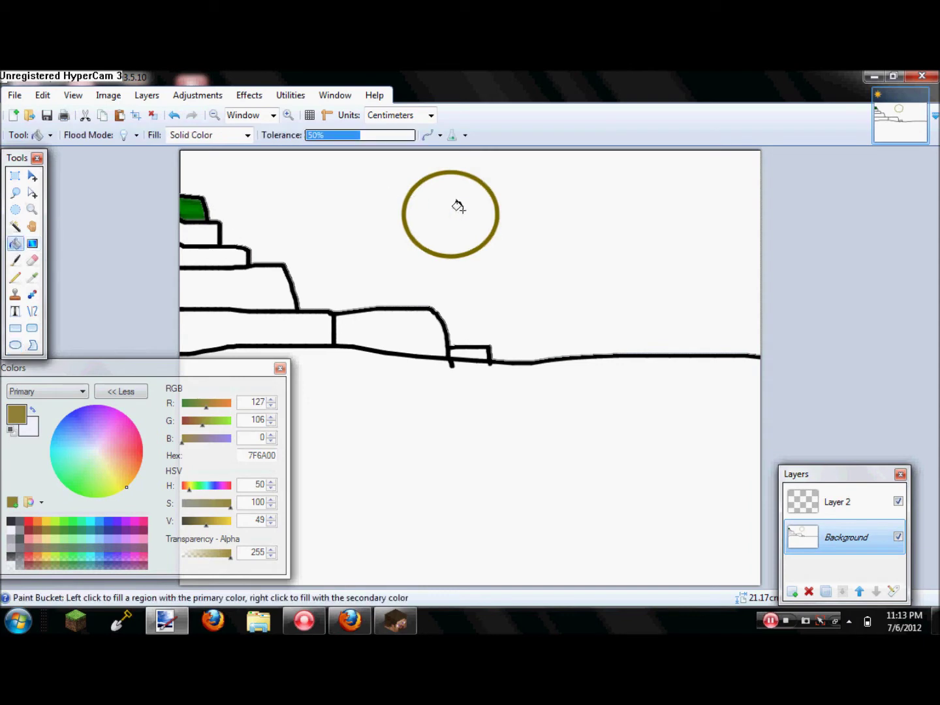
click(432, 200)
Step: Undo the sun outline and its fill, and try an elliptical selection in the sky instead
key(s)
key(ctrl+z)
key(ctrl+z)
key(ctrl+z)
key(ctrl+z)
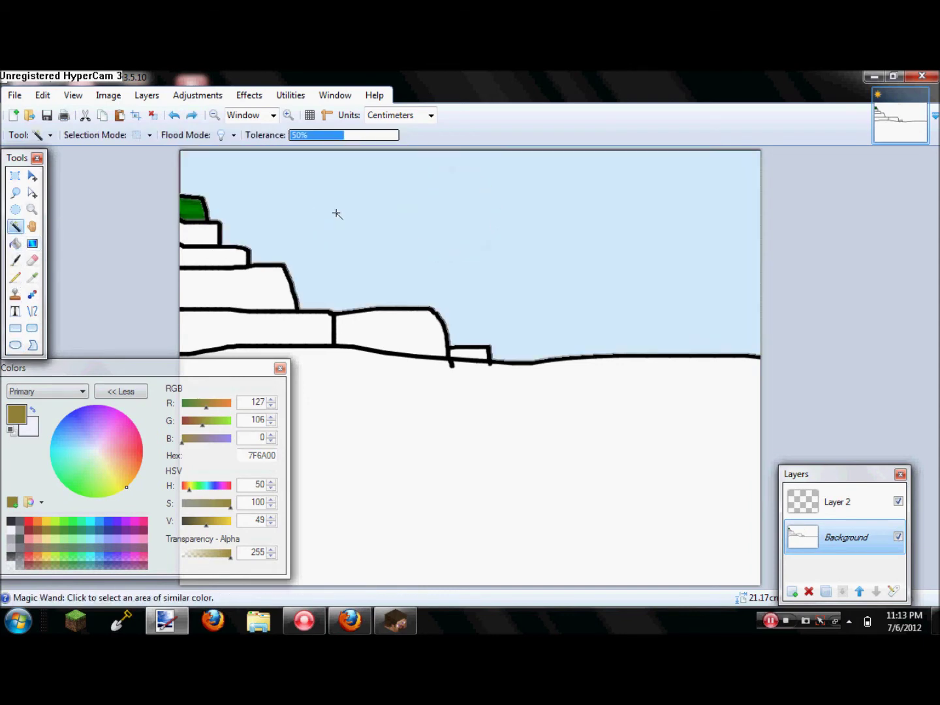
click(18, 210)
mouse_move(516, 262)
mouse_down()
mouse_move(428, 189)
mouse_move(394, 200)
mouse_move(482, 216)
mouse_up()
Step: Undo the sky selections and draw a dark yellow sun outline about 3.5 by 3.9 cm in the sky
click(15, 344)
key(ctrl+z)
key(ctrl+z)
key(ctrl+z)
mouse_move(381, 268)
mouse_down()
mouse_move(514, 187)
mouse_move(475, 163)
mouse_up()
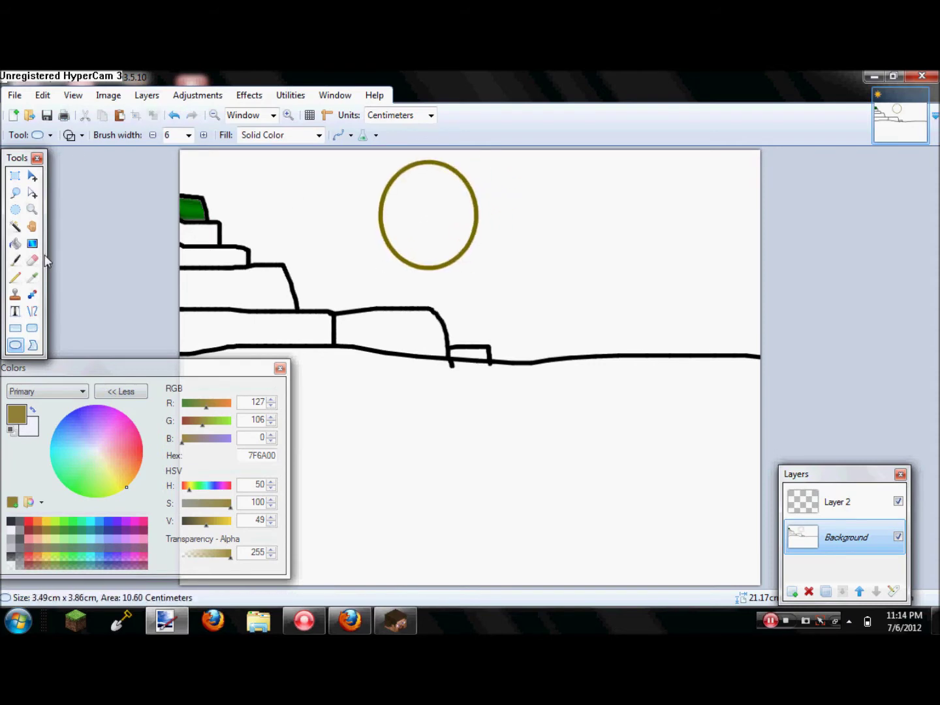
Step: Select the inside of the sun with the Magic Wand and fill it with the dark yellow color
click(16, 228)
click(413, 212)
click(15, 243)
click(408, 225)
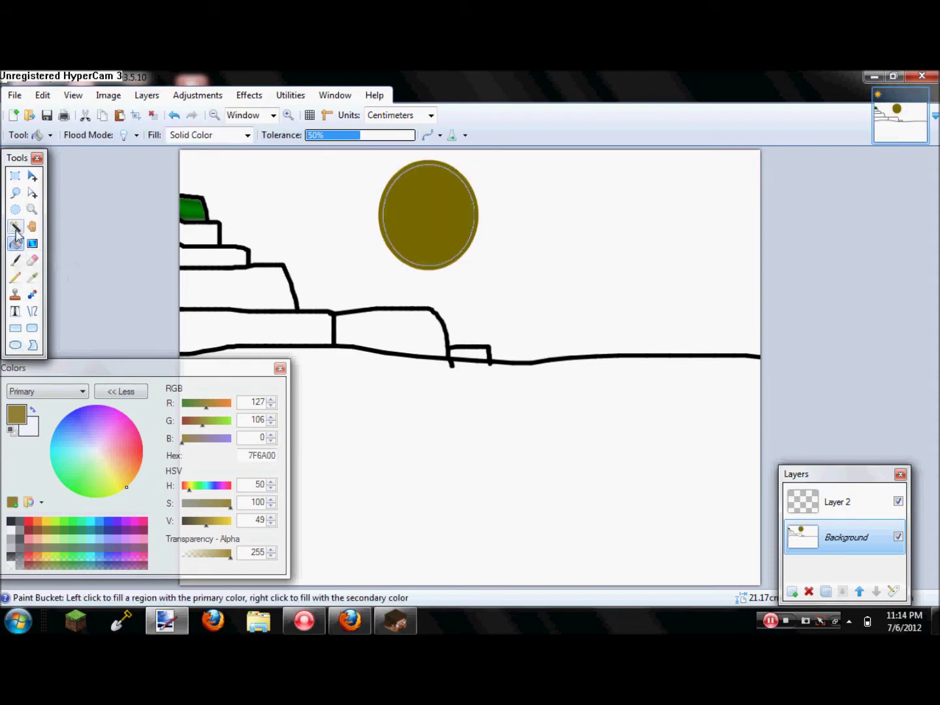
Step: Set the Paintbrush width to 4
click(15, 260)
click(159, 136)
click(143, 250)
click(159, 137)
click(144, 406)
click(158, 135)
click(174, 265)
click(143, 183)
Step: Try the Ink Sketch effect on the selected sun fill
click(258, 95)
mouse_move(297, 150)
click(440, 151)
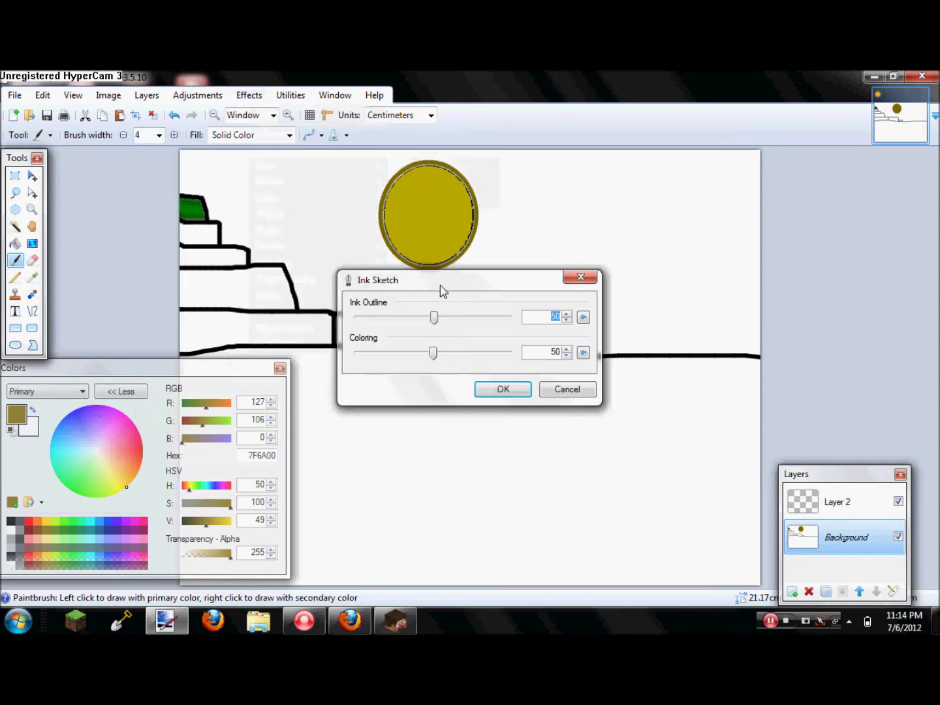
mouse_move(425, 318)
mouse_down()
mouse_move(489, 317)
mouse_move(447, 324)
mouse_move(423, 351)
mouse_up()
click(486, 387)
Step: Try the Gravity distortion on the selected sun fill
click(249, 95)
mouse_move(310, 189)
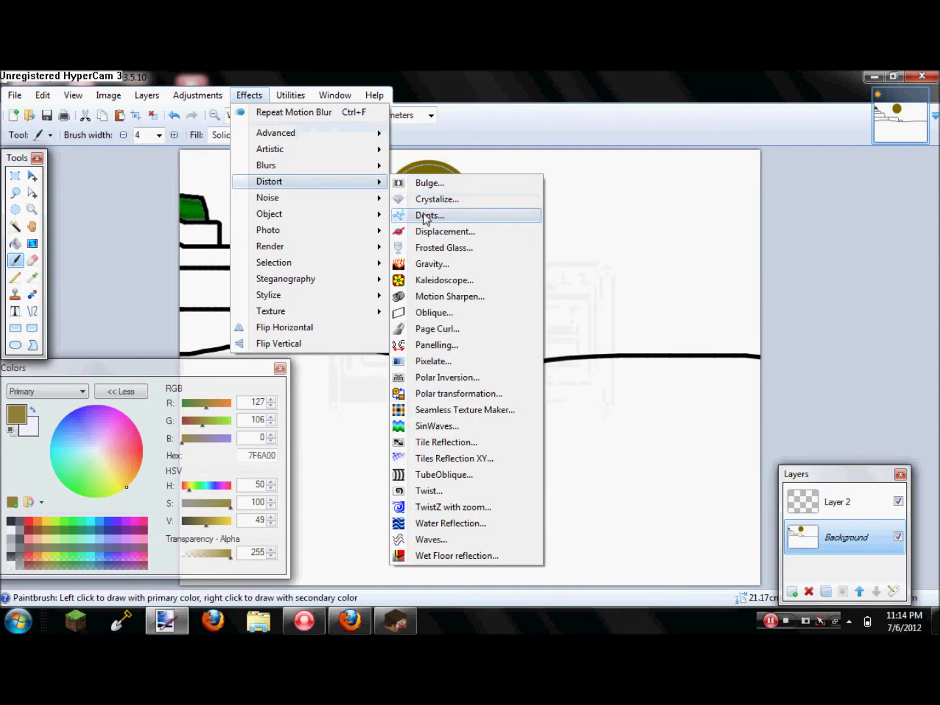
click(426, 213)
click(568, 235)
click(684, 331)
click(590, 345)
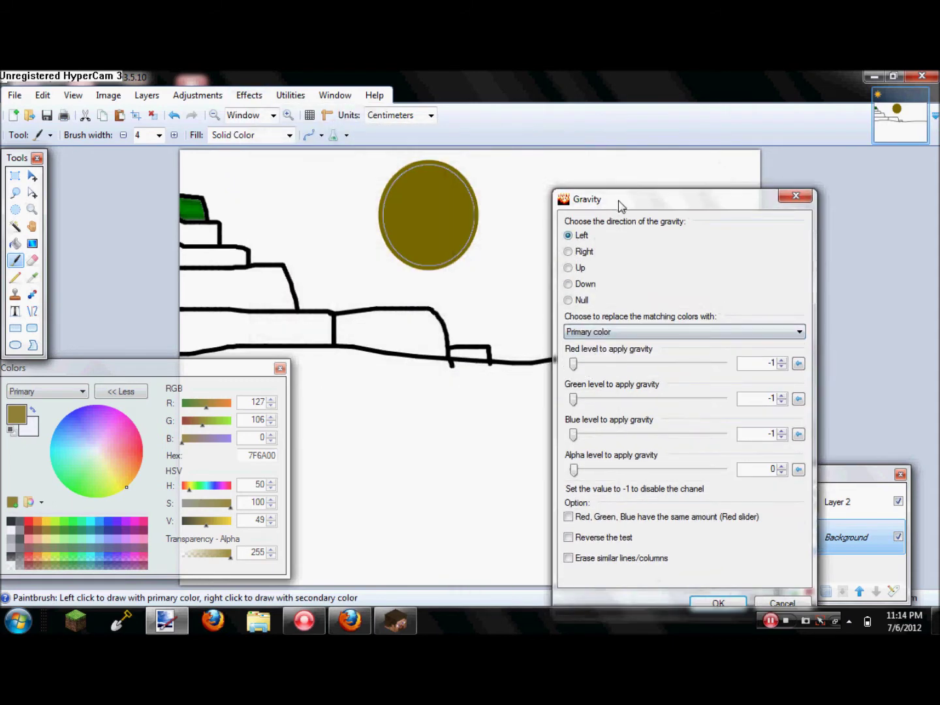
click(718, 603)
Step: Apply the Fragment blur to the sun's fill with a fragment count of 25 and an increased distance
click(249, 95)
mouse_move(307, 165)
click(437, 183)
drag(369, 287, 432, 289)
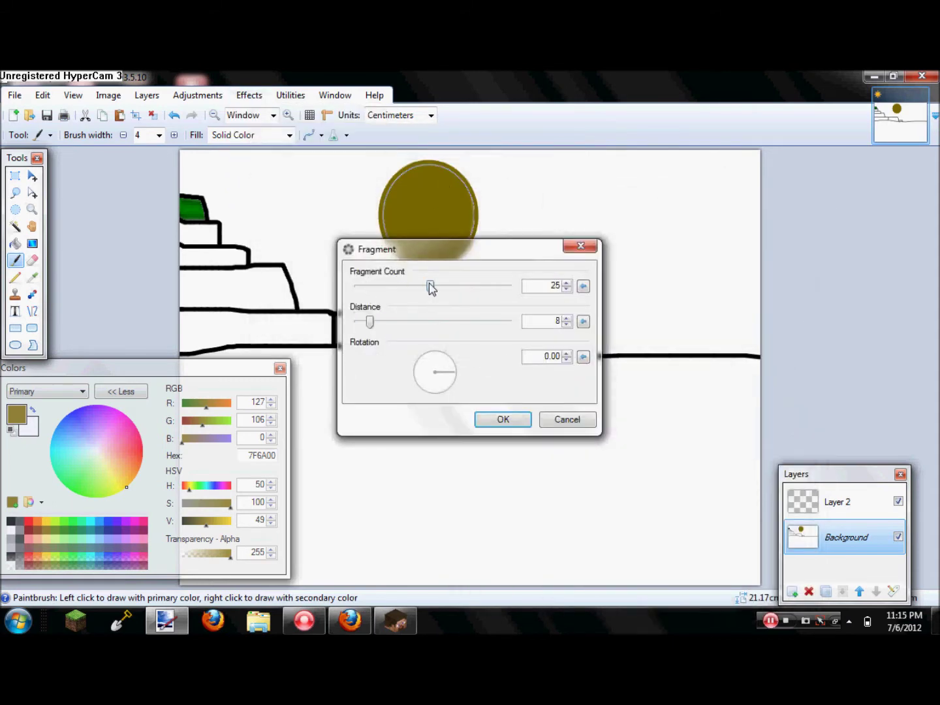
mouse_move(375, 322)
mouse_down()
mouse_move(407, 321)
mouse_move(384, 323)
mouse_up()
click(502, 419)
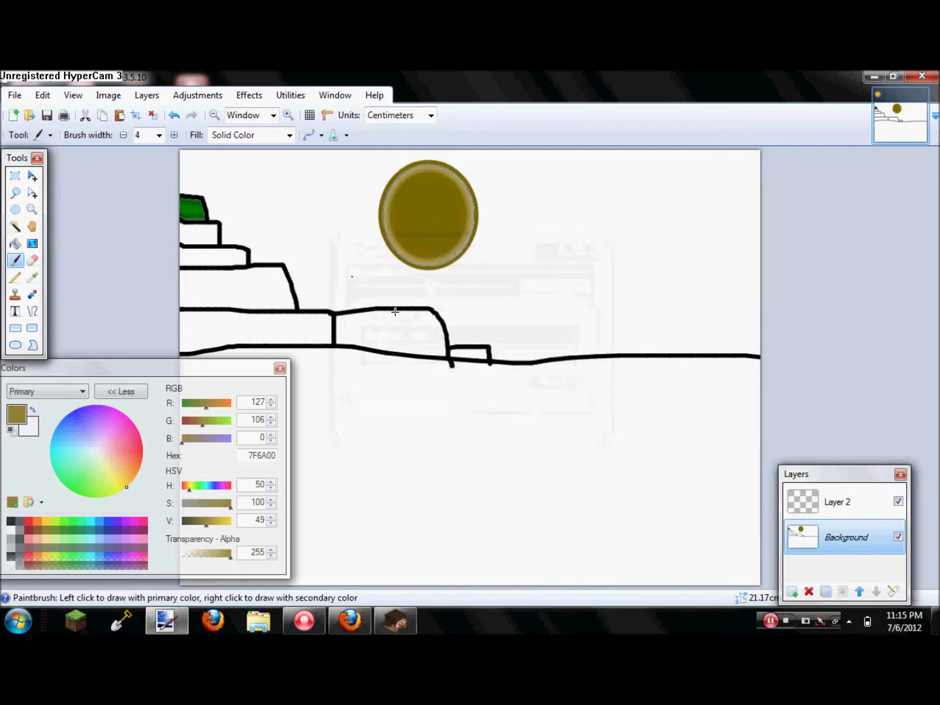
Step: Select the inside of the second hill block from the top and fill it with green 007F0E
click(15, 225)
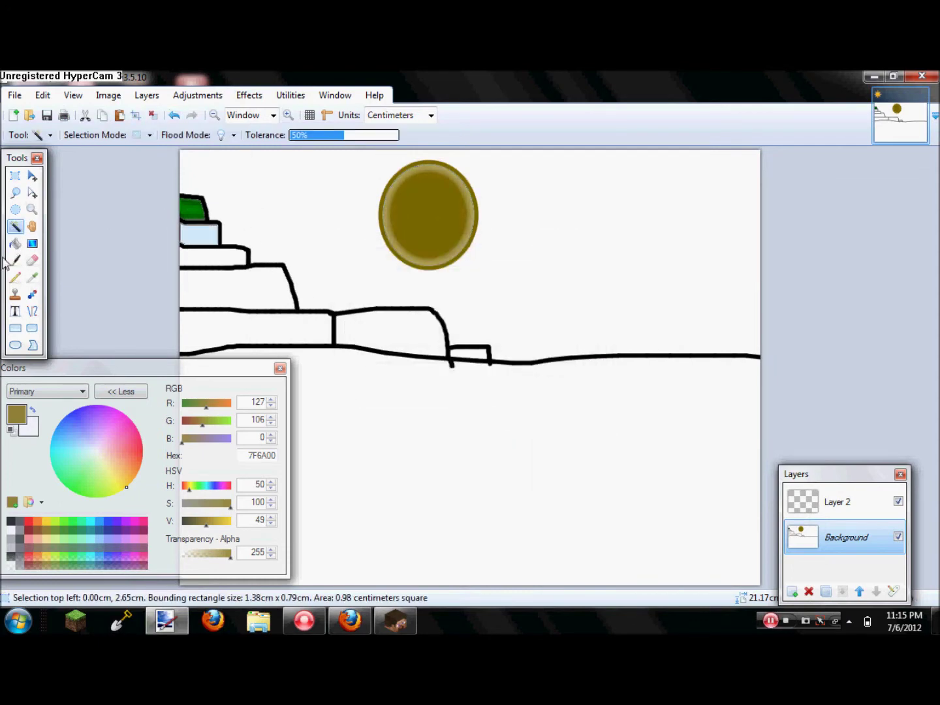
click(15, 243)
click(63, 530)
Step: Try the Unfocus blur on the second hill block with a radius of 10
click(264, 94)
mouse_move(314, 164)
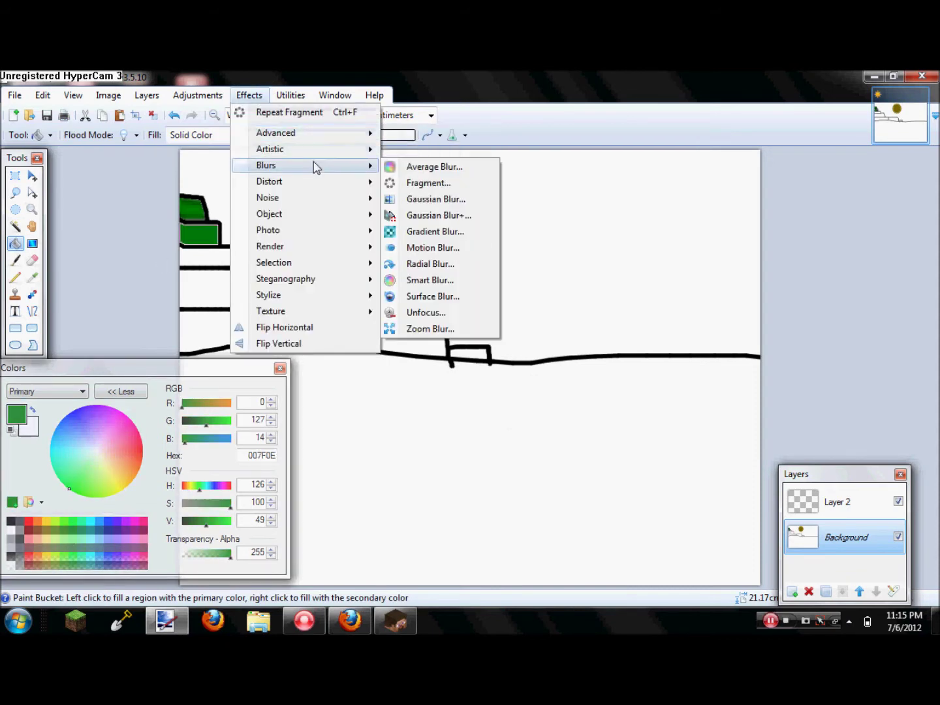
click(444, 313)
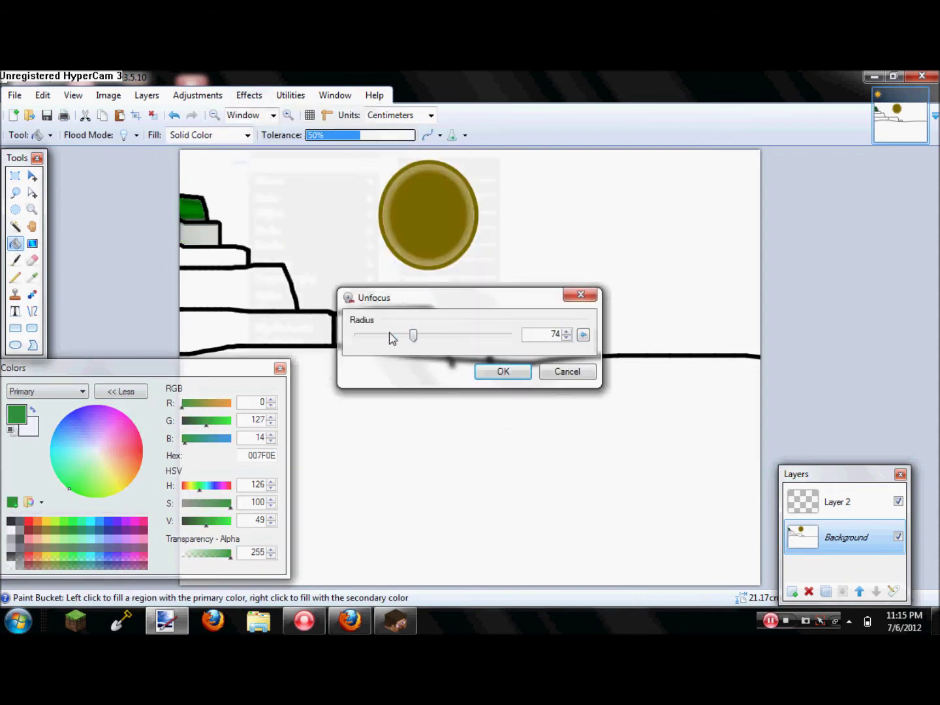
drag(381, 336, 370, 336)
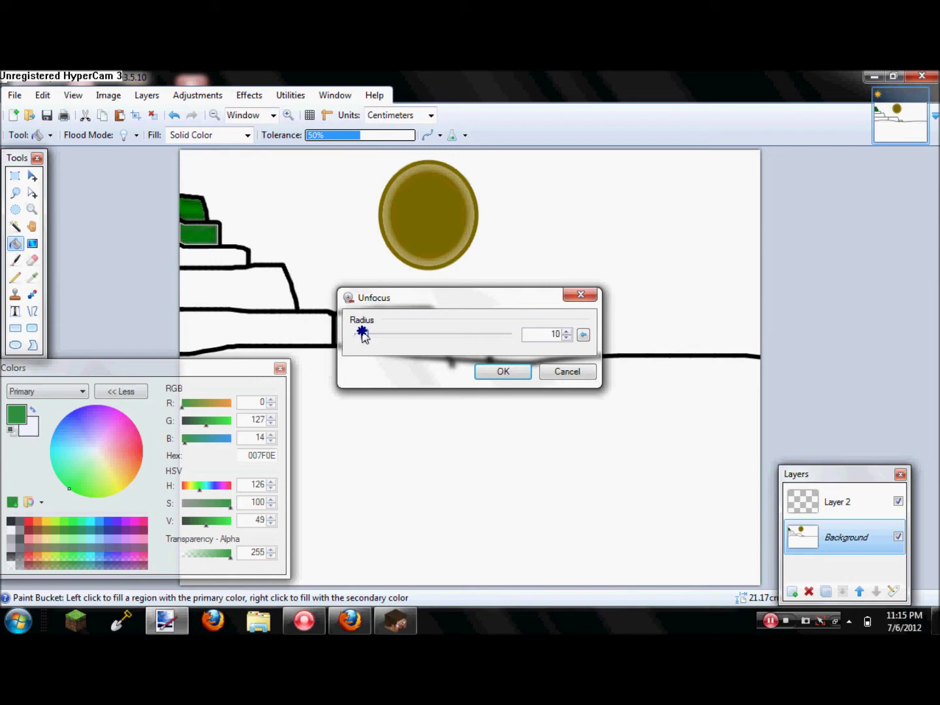
click(527, 374)
Step: Apply a Motion Blur to the green second hill block
click(247, 96)
mouse_move(307, 181)
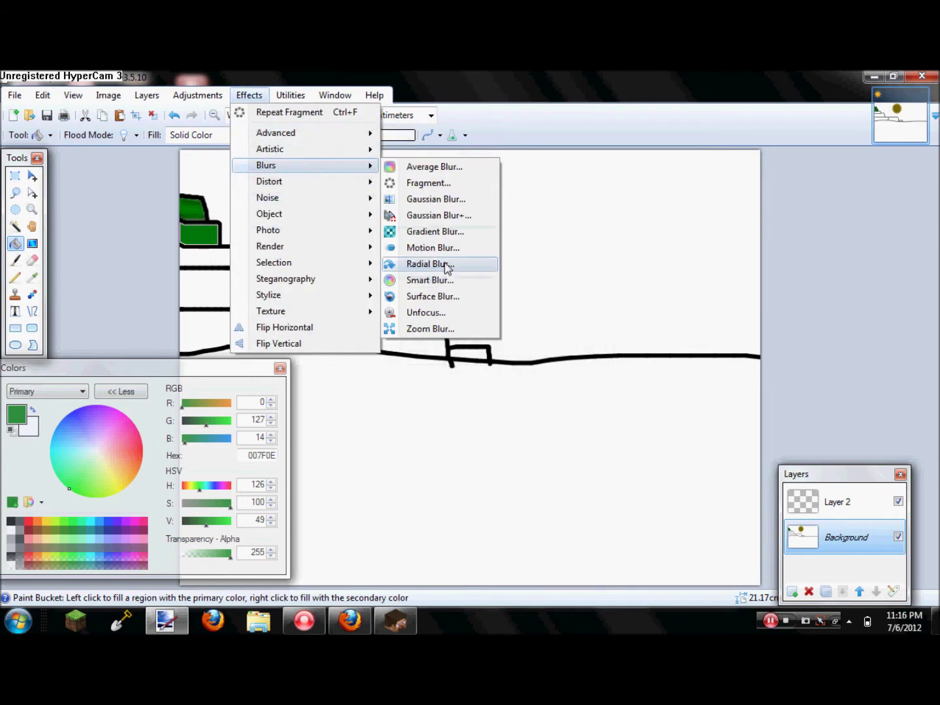
click(432, 245)
click(497, 413)
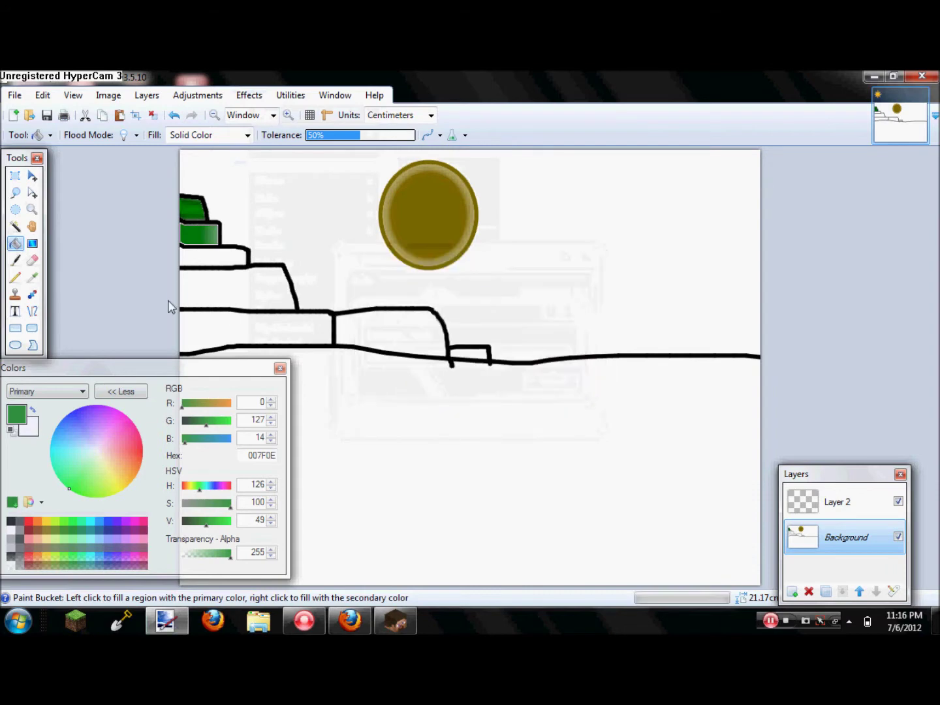
Step: Fill the five remaining hill blocks with the same green 007F0E
click(199, 255)
click(235, 287)
click(261, 329)
click(378, 321)
click(468, 354)
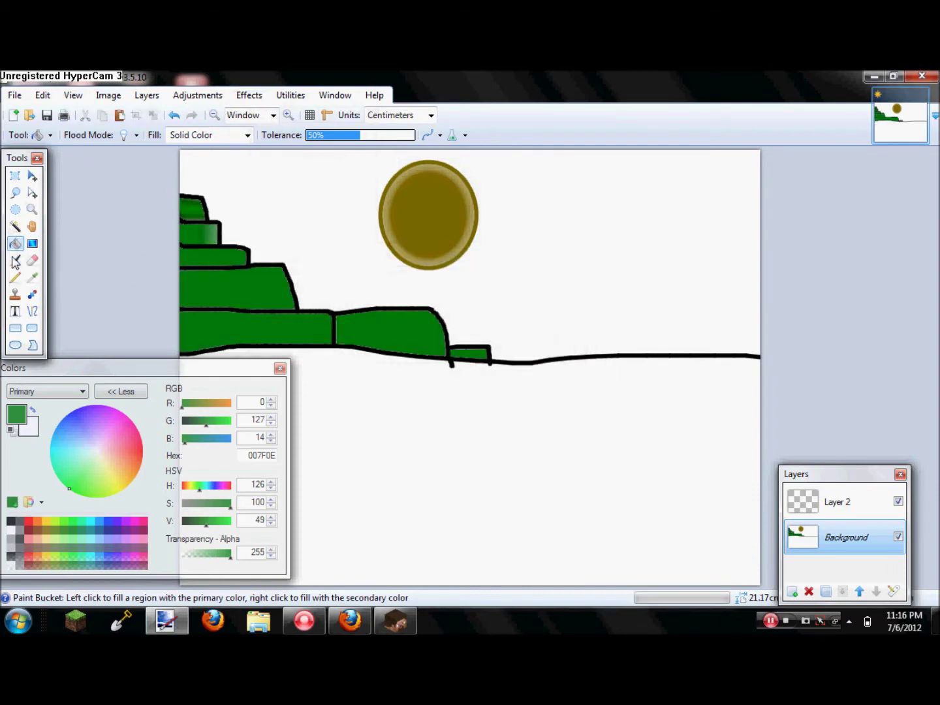
Step: Select the green hill blocks with the Magic Wand, repeat the Motion Blur on them, and deselect
click(16, 260)
click(16, 227)
click(227, 255)
click(248, 95)
click(281, 111)
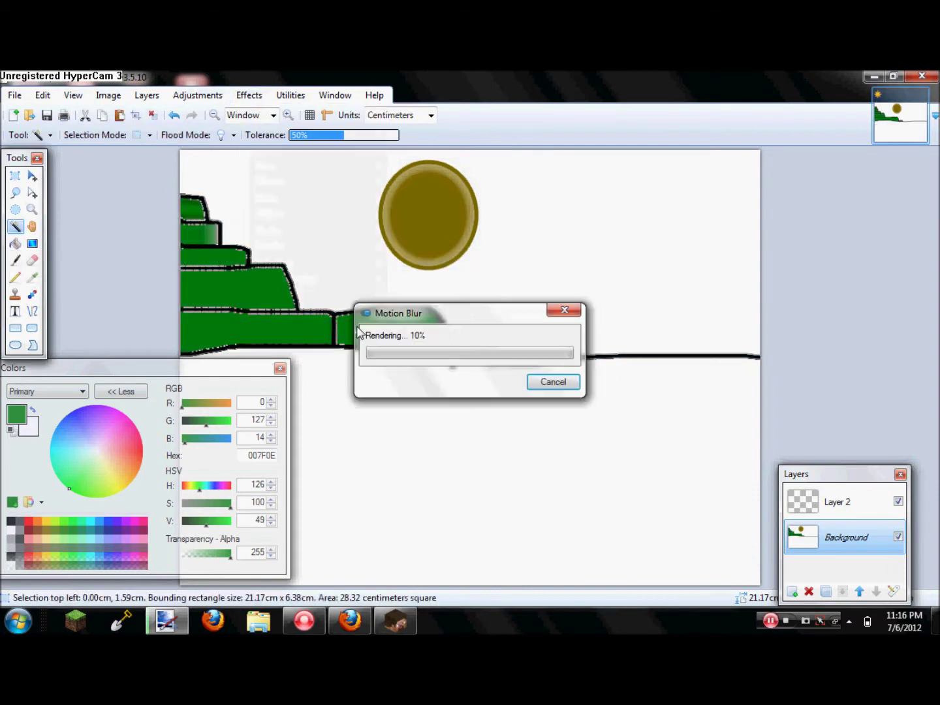
key(ctrl+d)
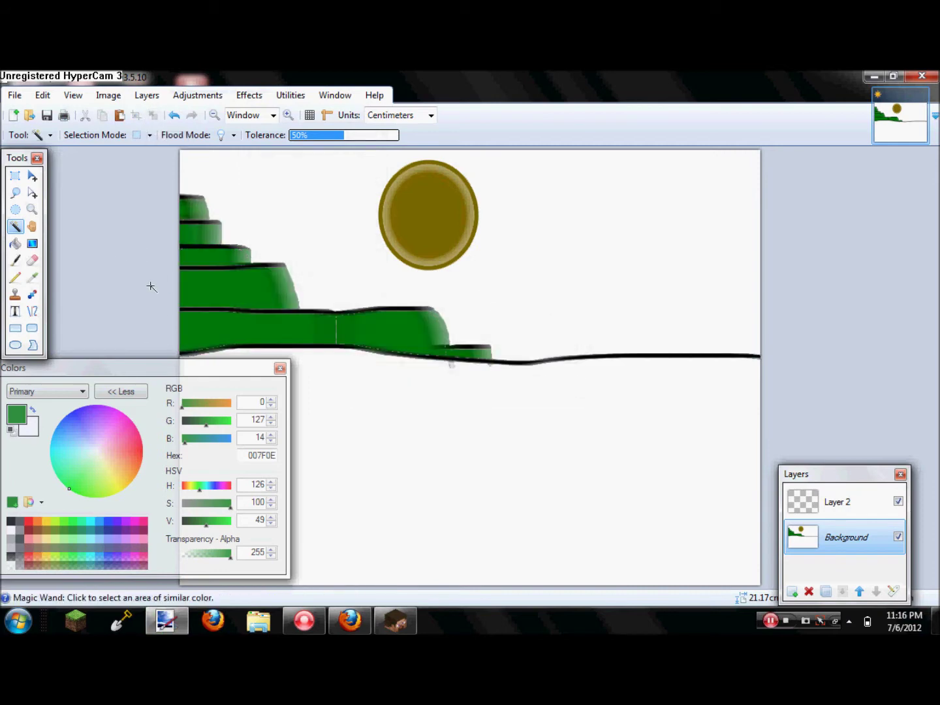
Step: Select a rectangular area over the lower hill blocks, repeat the Motion Blur on it, and deselect
click(16, 327)
key(s)
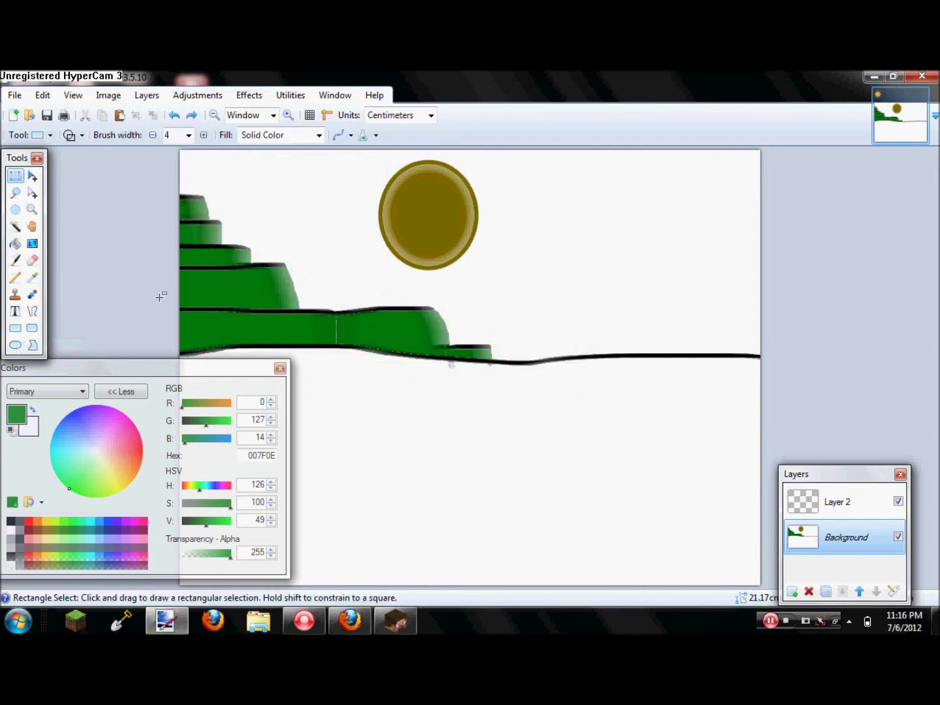
drag(275, 347, 167, 264)
key(ctrl+f)
key(ctrl+d)
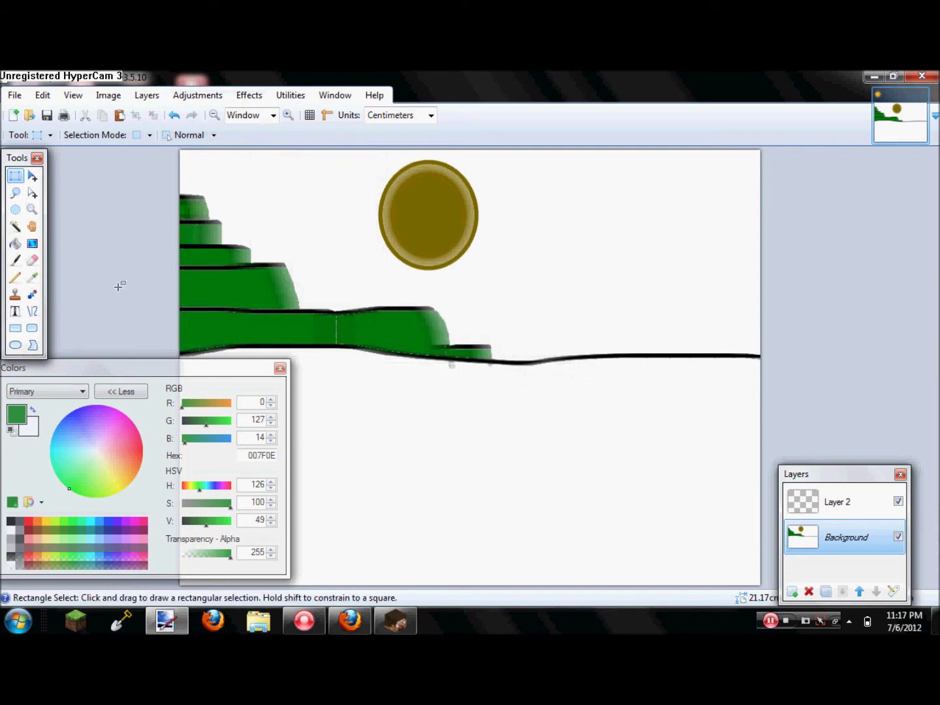
Step: Select the sky with the Magic Wand and fill it with dark blue 00137F
click(16, 245)
click(108, 530)
click(313, 253)
key(ctrl+z)
click(18, 264)
click(16, 226)
click(322, 201)
click(15, 243)
click(260, 202)
key(ctrl+z)
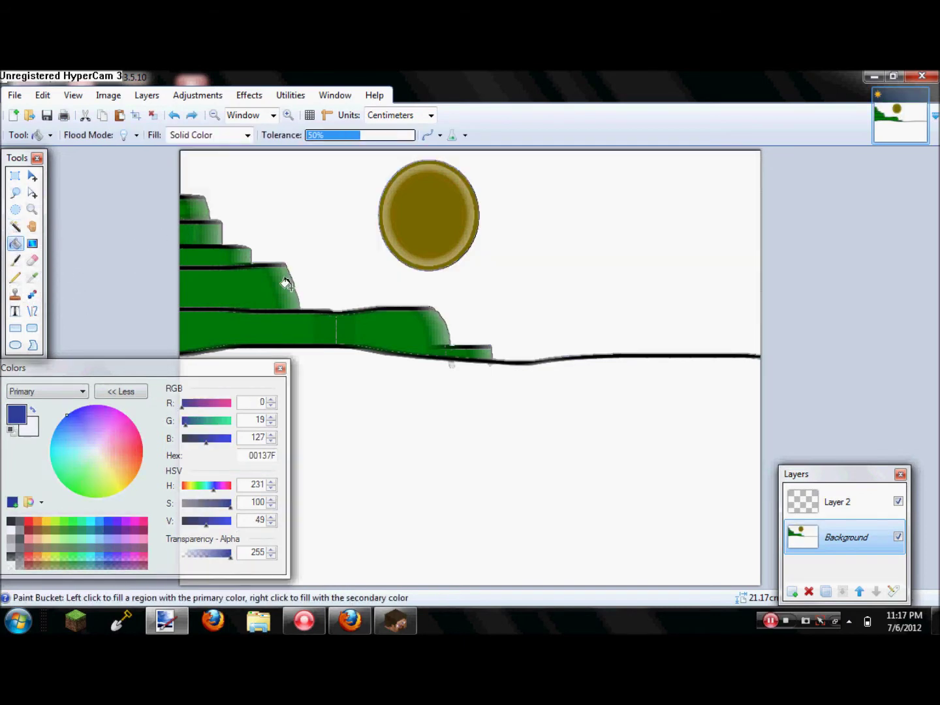
click(210, 188)
Step: Try the Frosted Glass distortion on the selected sky with adjusted maximum and minimum scatter radii
click(247, 96)
mouse_move(304, 180)
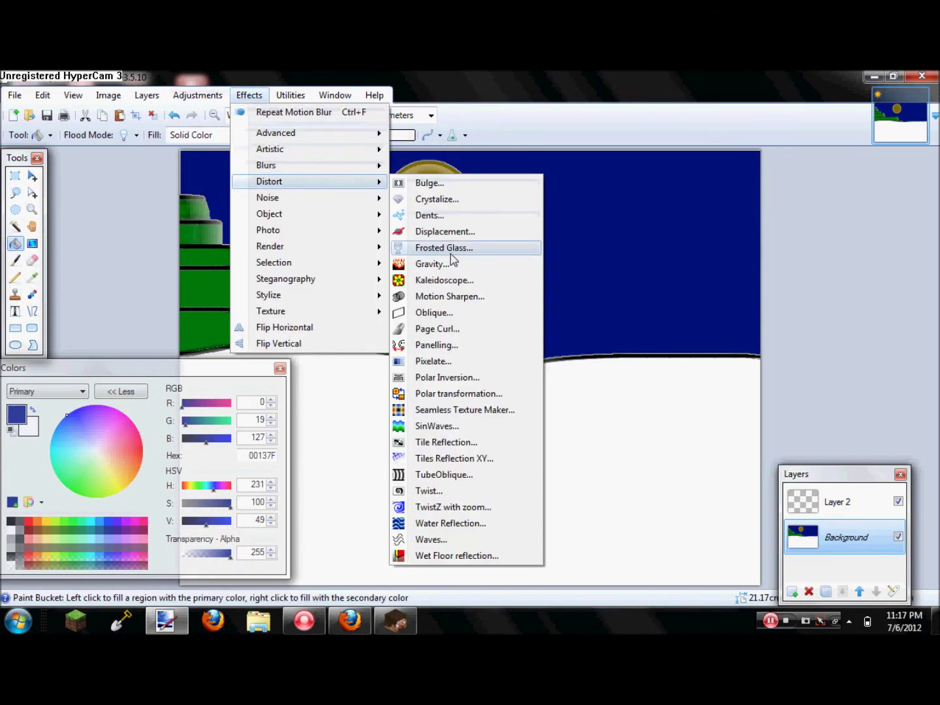
click(436, 245)
drag(371, 261, 535, 393)
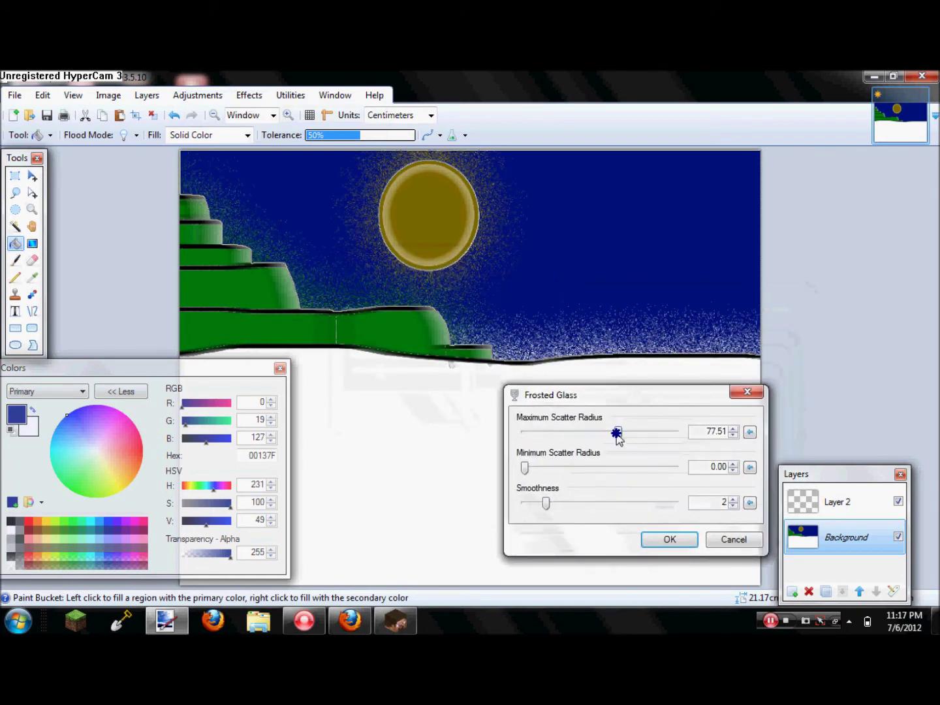
drag(617, 432, 565, 434)
drag(524, 467, 597, 469)
click(742, 541)
Step: Try adding noise to the selected sky with intensity 22 and full color saturation
click(248, 95)
mouse_move(307, 197)
click(425, 199)
drag(455, 300, 391, 300)
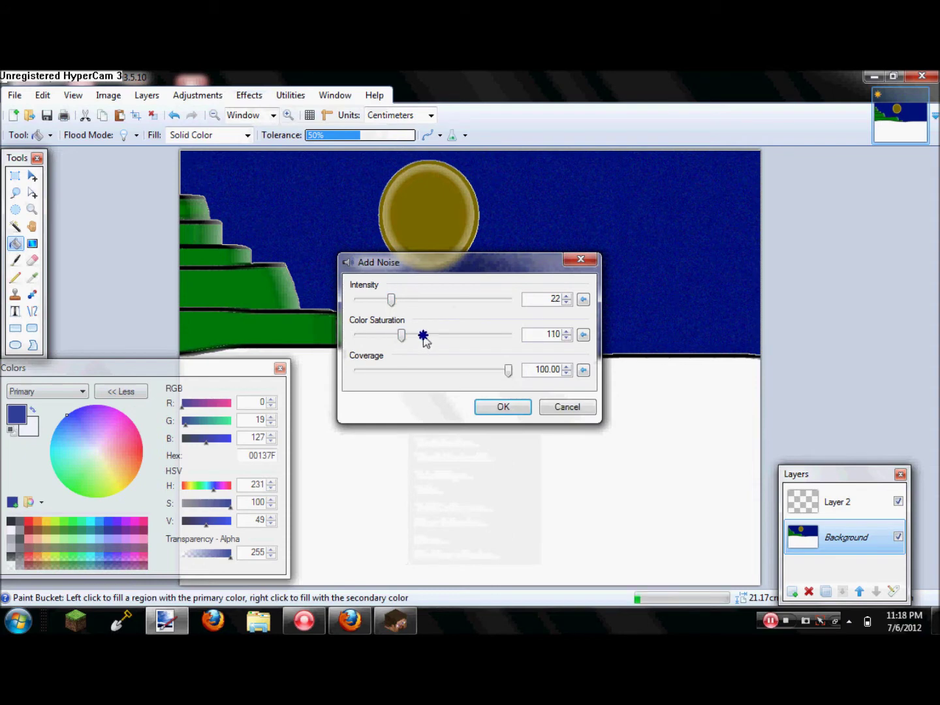
drag(441, 335, 509, 336)
click(567, 407)
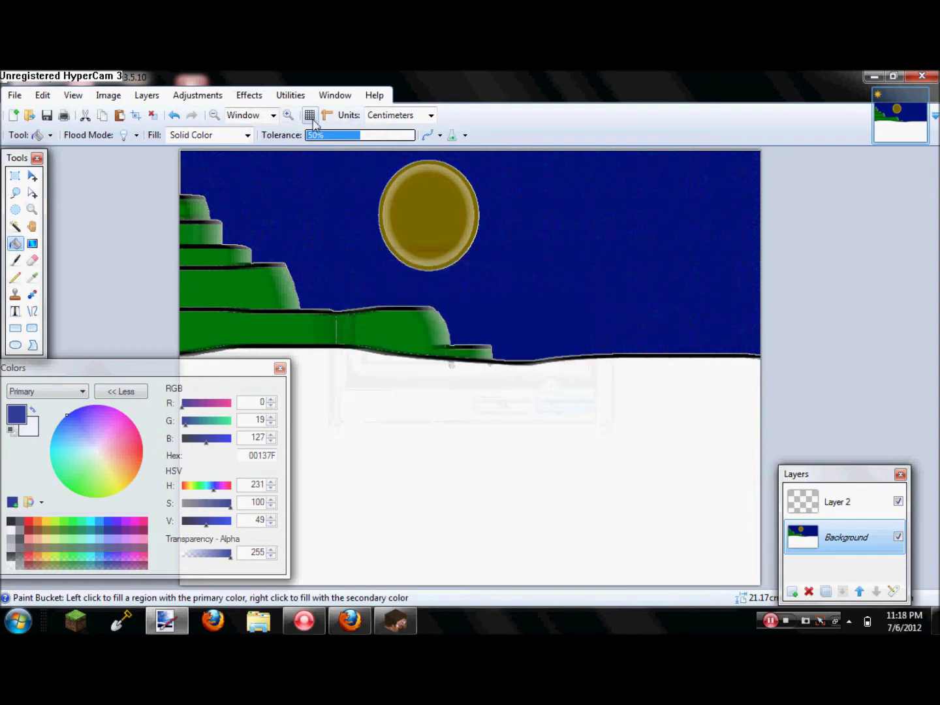
Step: Apply a Gaussian Blur with a radius of 173 to the selected sky
click(249, 96)
mouse_move(275, 164)
click(417, 199)
drag(361, 334, 418, 335)
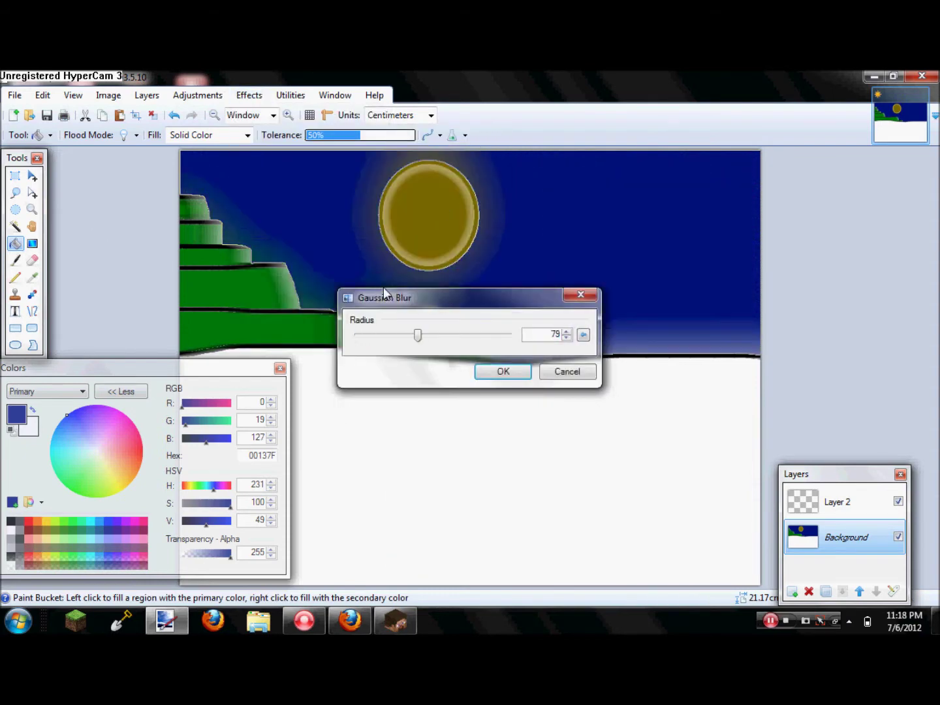
drag(384, 292, 468, 394)
drag(545, 437, 572, 437)
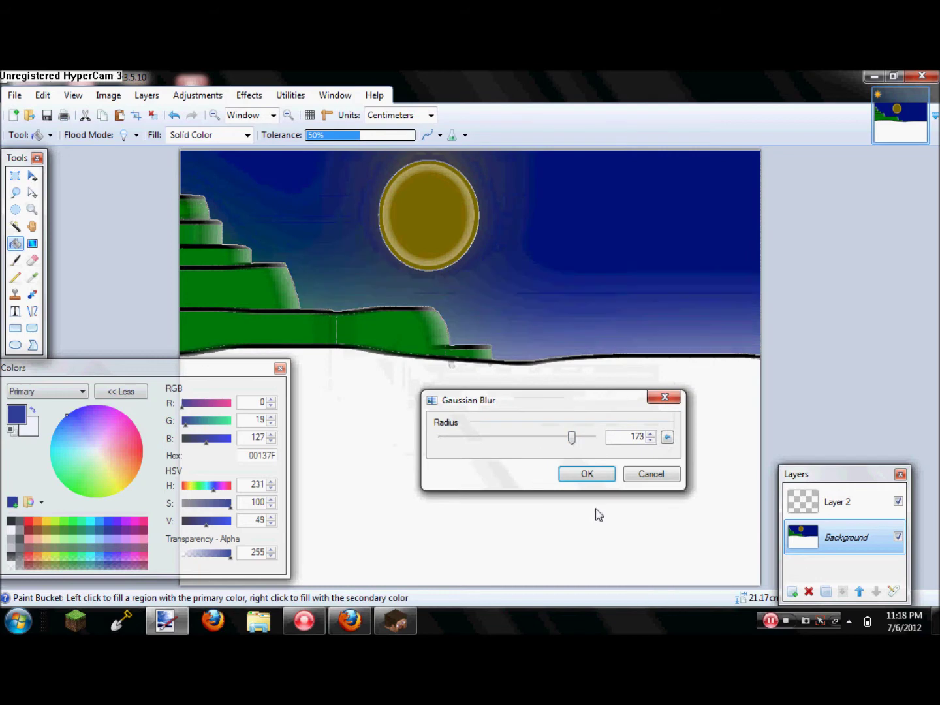
click(587, 474)
Step: Try cutting the selected sky out of the Background layer and undo the cut
click(15, 260)
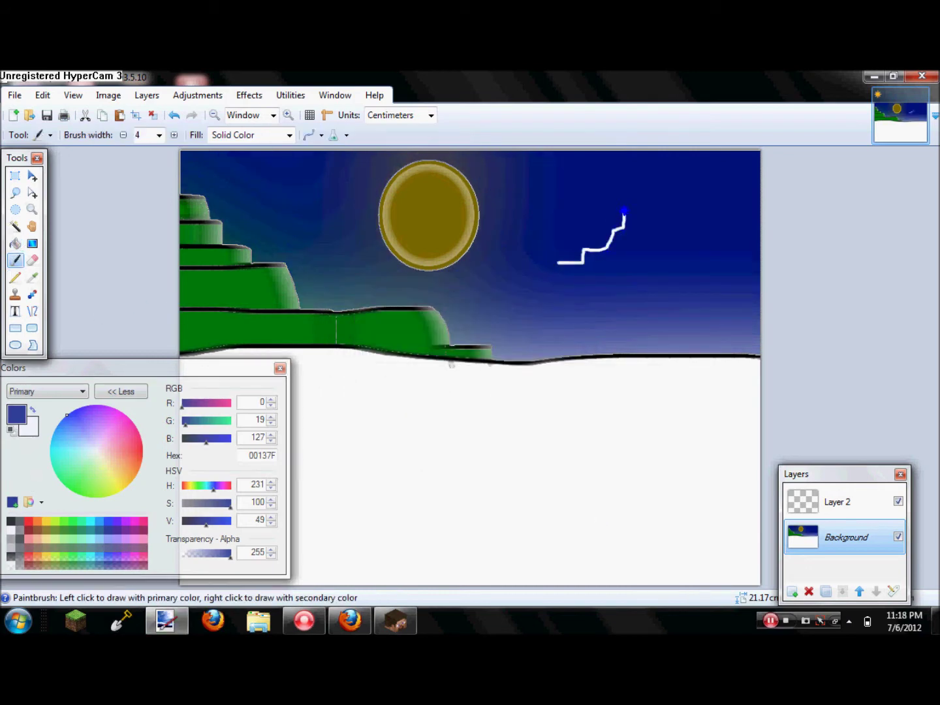
key(x)
key(x)
key(ctrl+x)
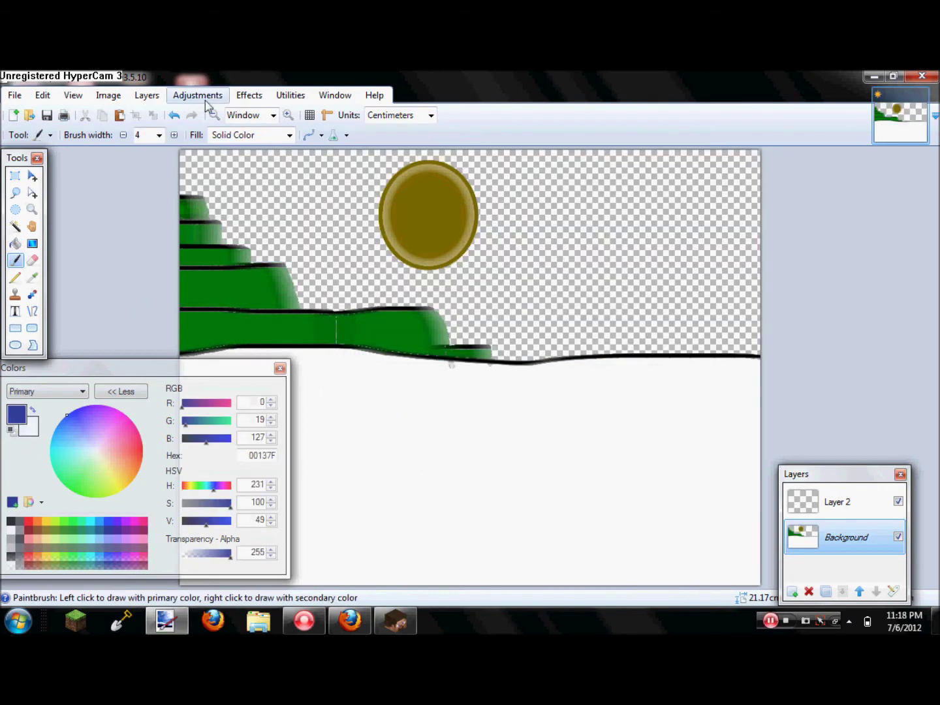
click(871, 504)
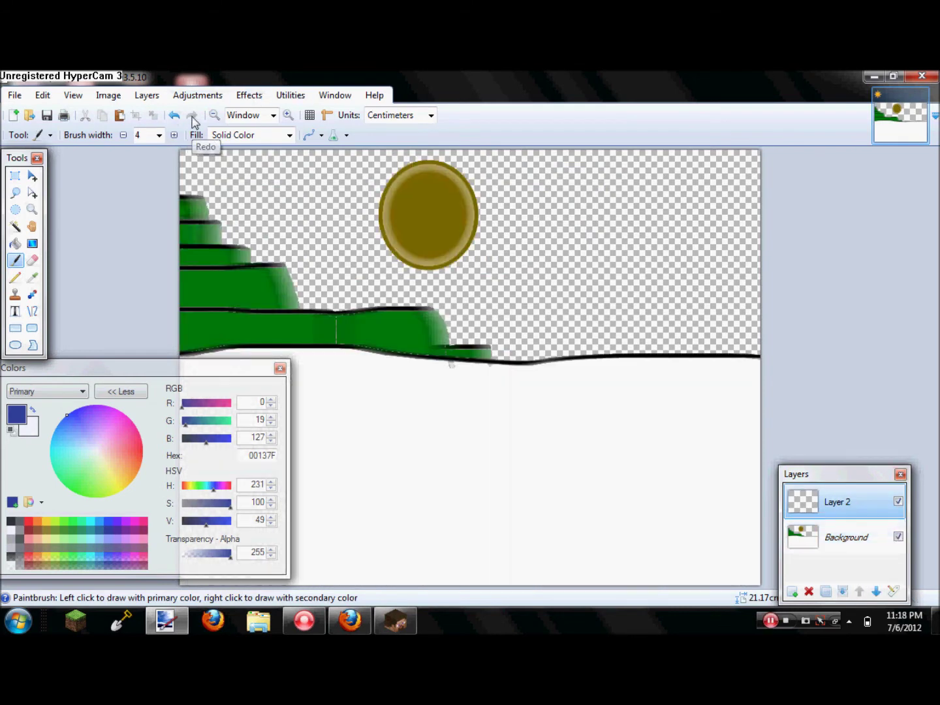
key(ctrl+r)
click(552, 465)
click(839, 537)
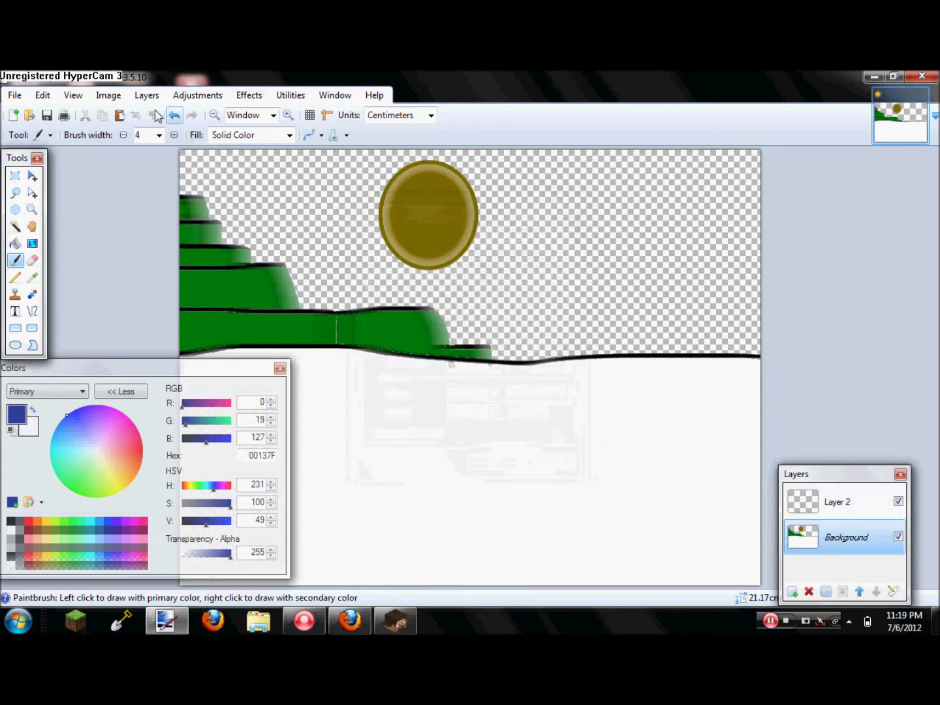
click(173, 117)
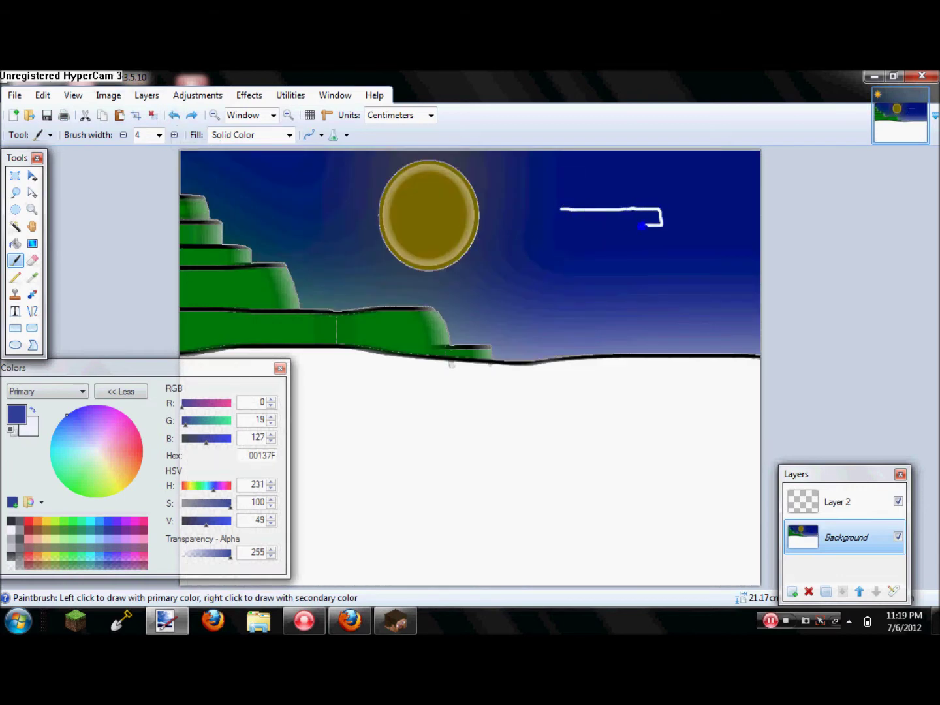
Step: Select the inside of the white cloud outline with the Magic Wand and fill it with the white secondary color
key(f)
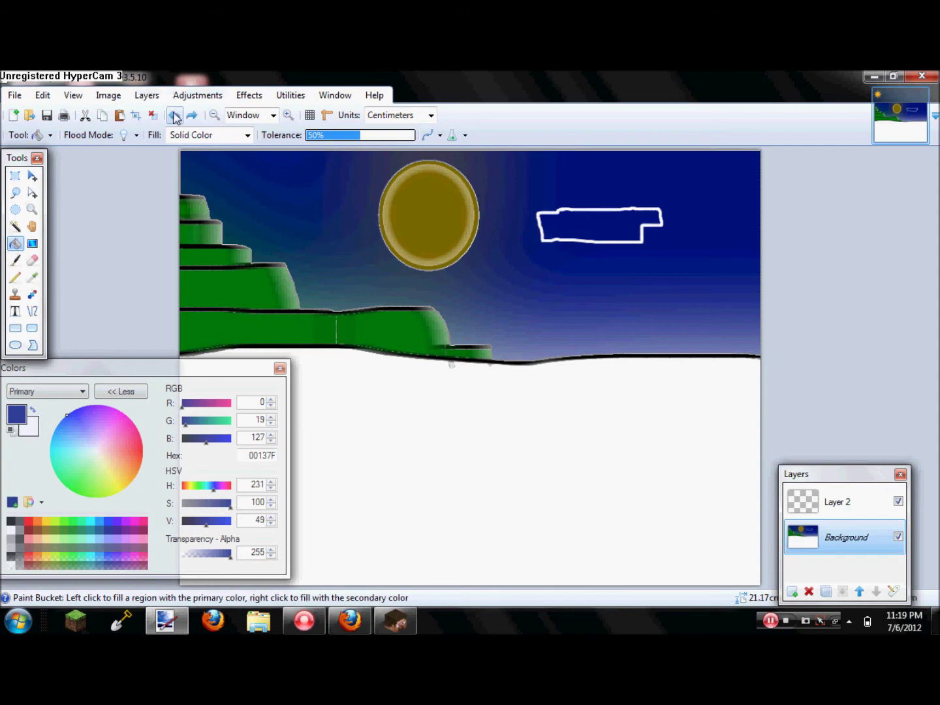
click(565, 223)
click(173, 115)
click(15, 226)
click(569, 232)
key(f)
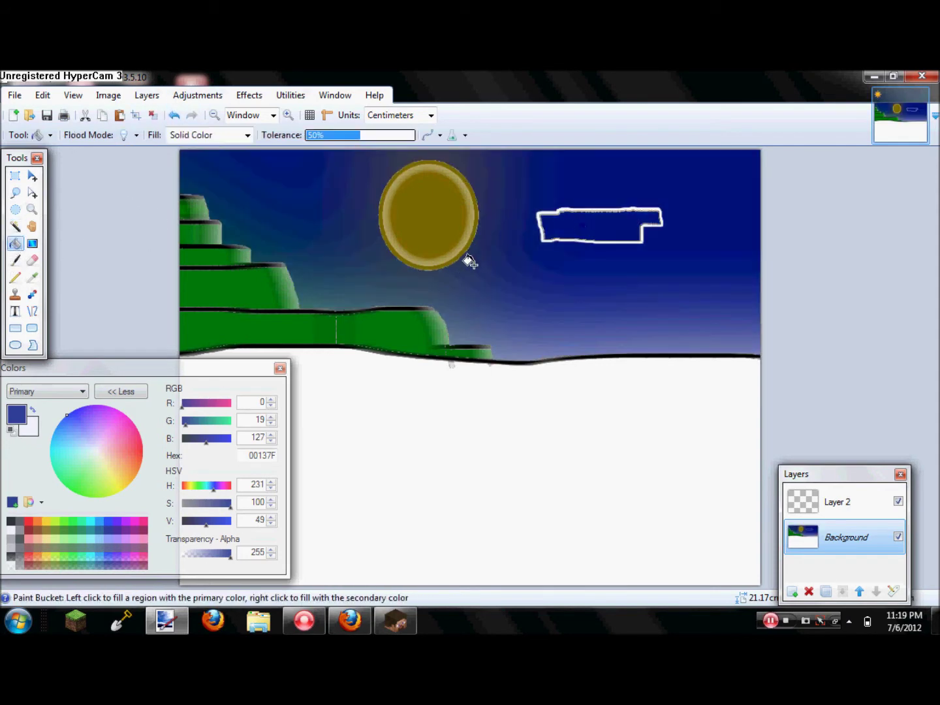
right_click(578, 216)
Step: Swap the colors so white is primary, try wide brush strokes over the cloud, undo them, and set the brush width to 4
click(14, 261)
click(158, 135)
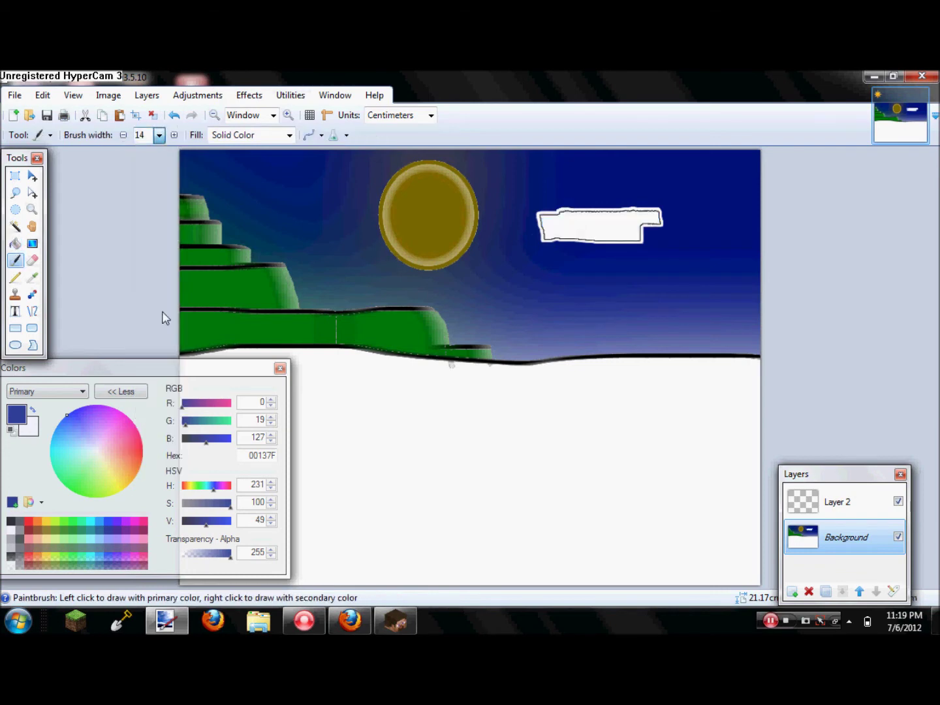
click(163, 316)
key(ctrl+z)
key(x)
drag(651, 201, 518, 233)
key(ctrl+z)
key(ctrl+z)
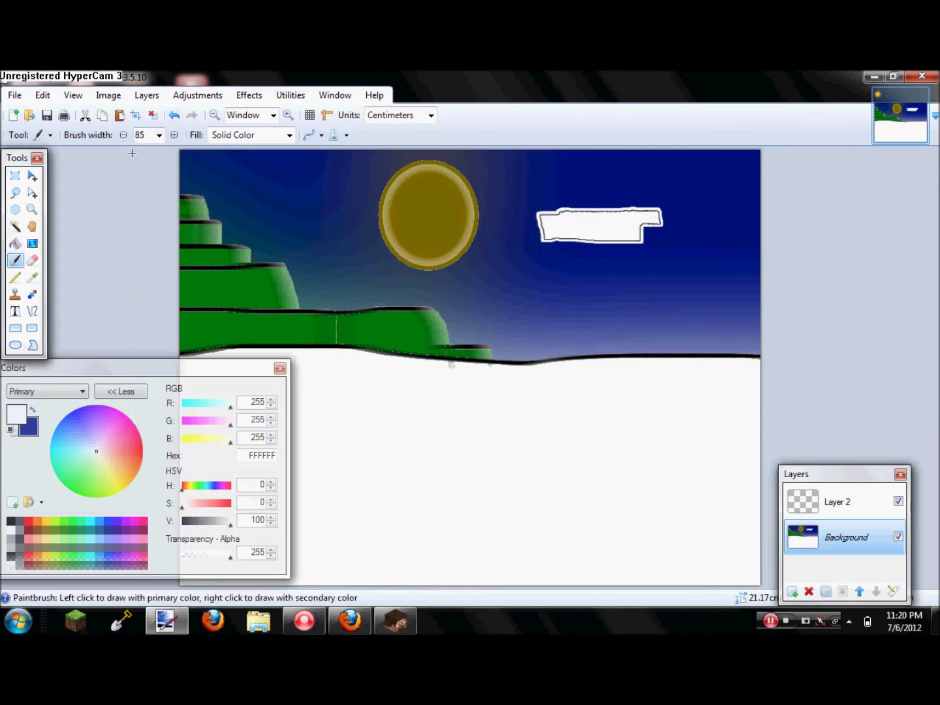
click(158, 135)
click(150, 190)
Step: Render Clouds inside the selected cloud shape with scale 330 and roughness 0.26
click(249, 95)
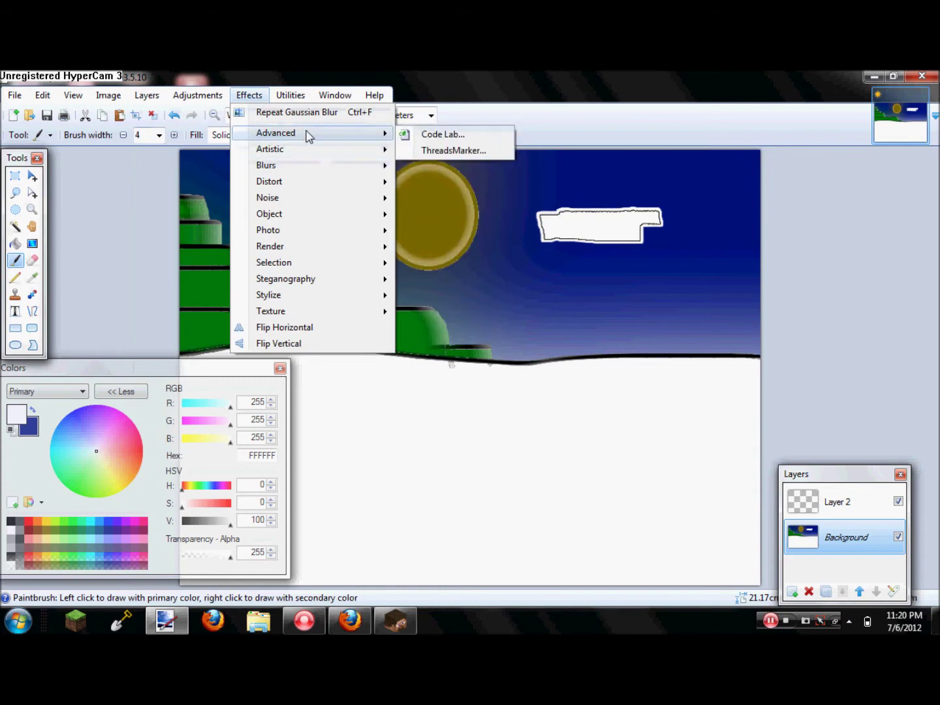
click(162, 94)
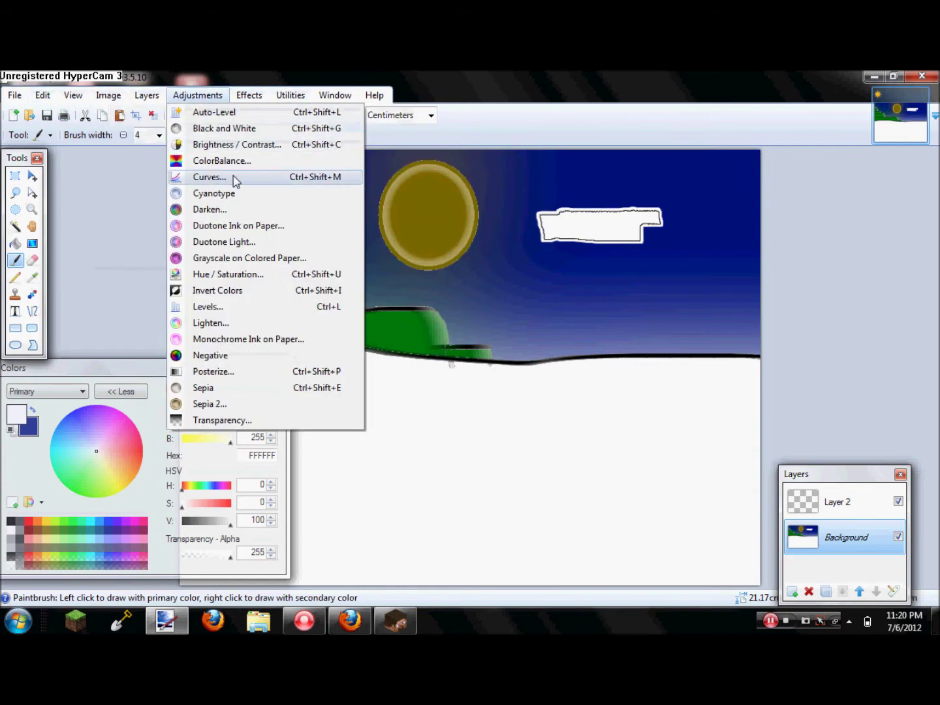
mouse_move(264, 96)
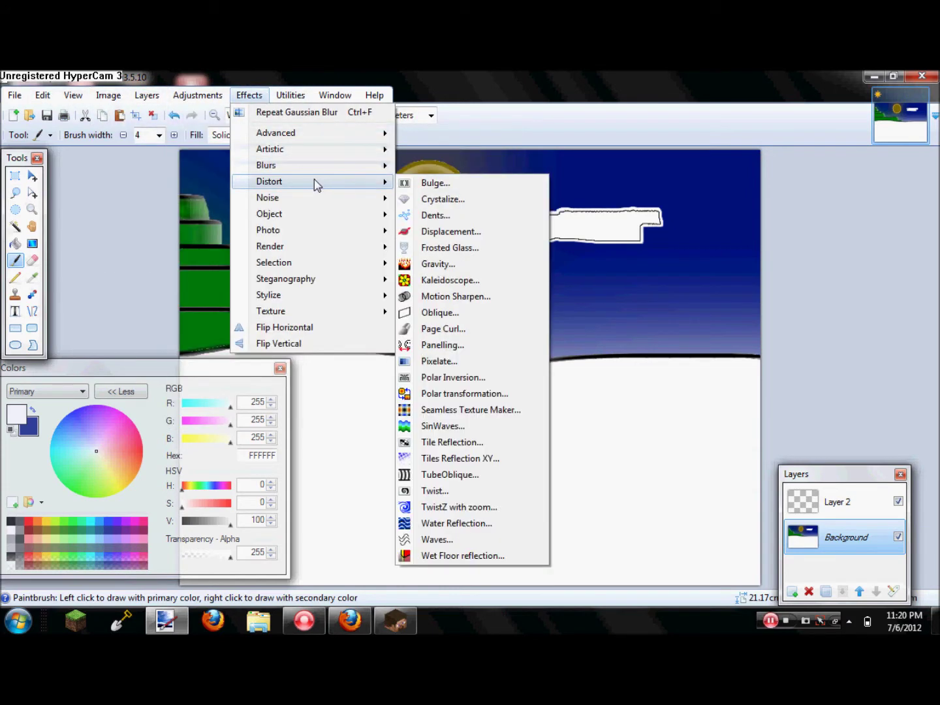
mouse_move(334, 234)
click(434, 174)
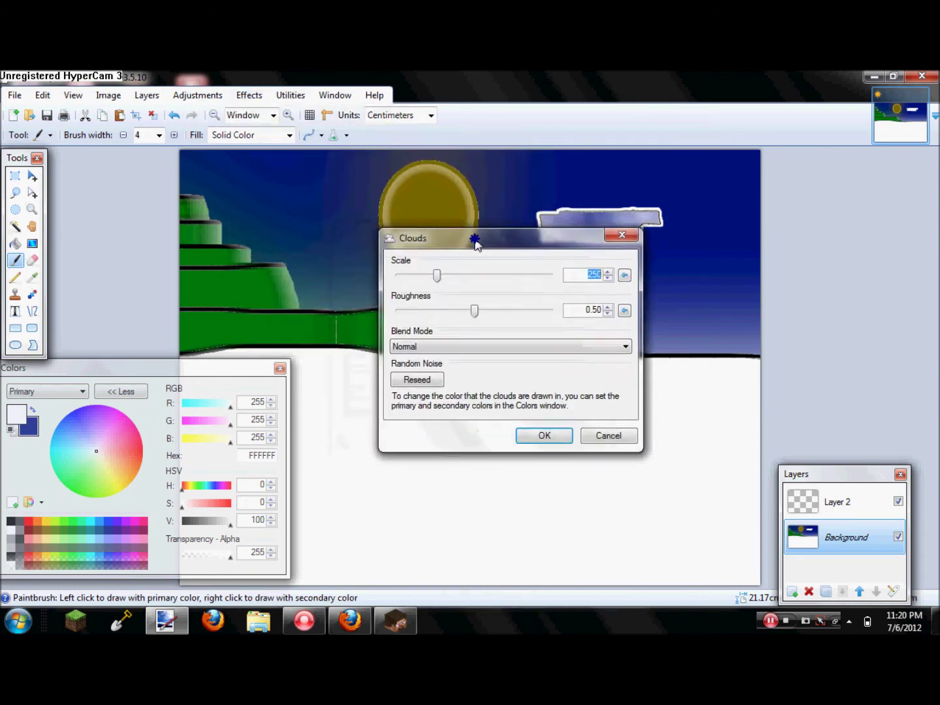
drag(477, 241, 578, 302)
drag(583, 371, 615, 369)
mouse_move(544, 336)
mouse_down()
mouse_move(579, 335)
mouse_move(556, 336)
mouse_up()
drag(578, 372, 545, 377)
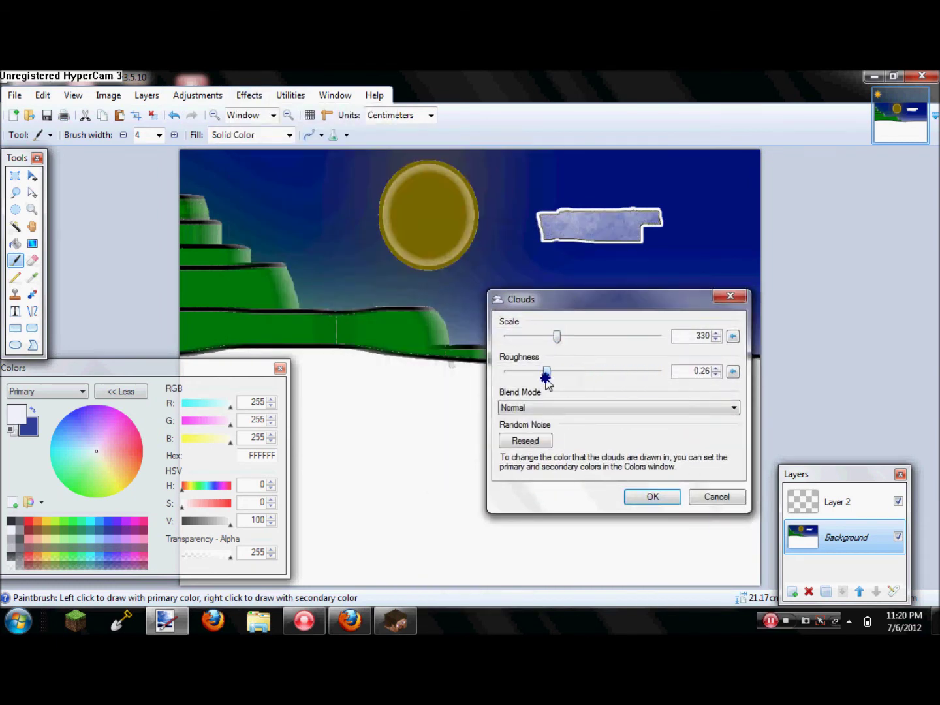
key(Return)
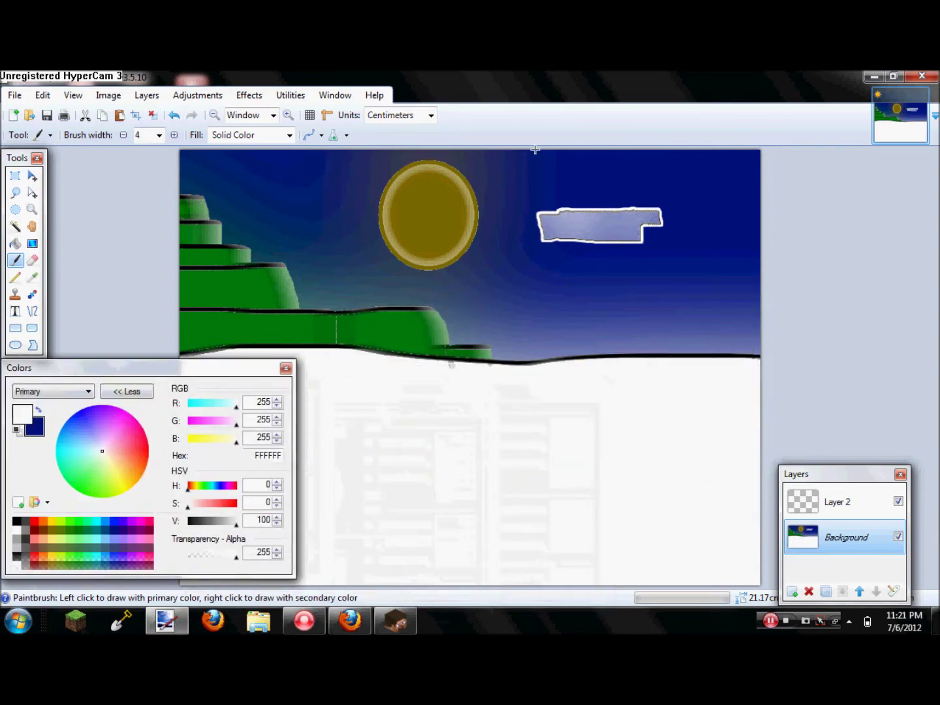
Step: Switch to Minecraft Skin Viewer, clear the username, and rotate the walking character to a side view
click(385, 617)
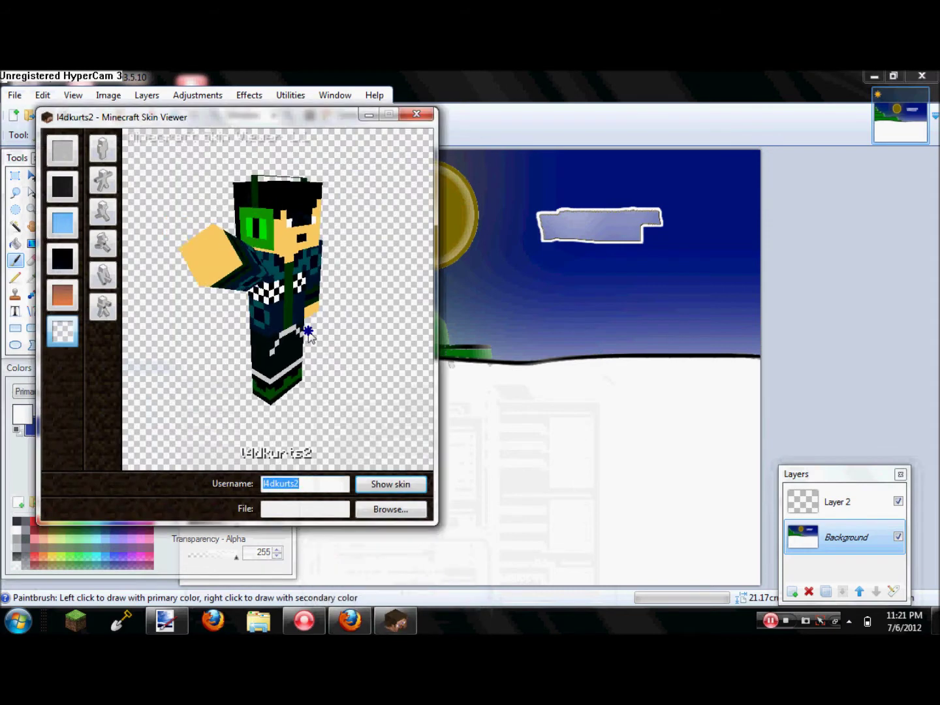
drag(310, 212, 280, 269)
drag(254, 331, 230, 319)
mouse_move(260, 346)
mouse_down()
mouse_move(271, 348)
mouse_move(263, 345)
mouse_up()
drag(316, 311, 338, 278)
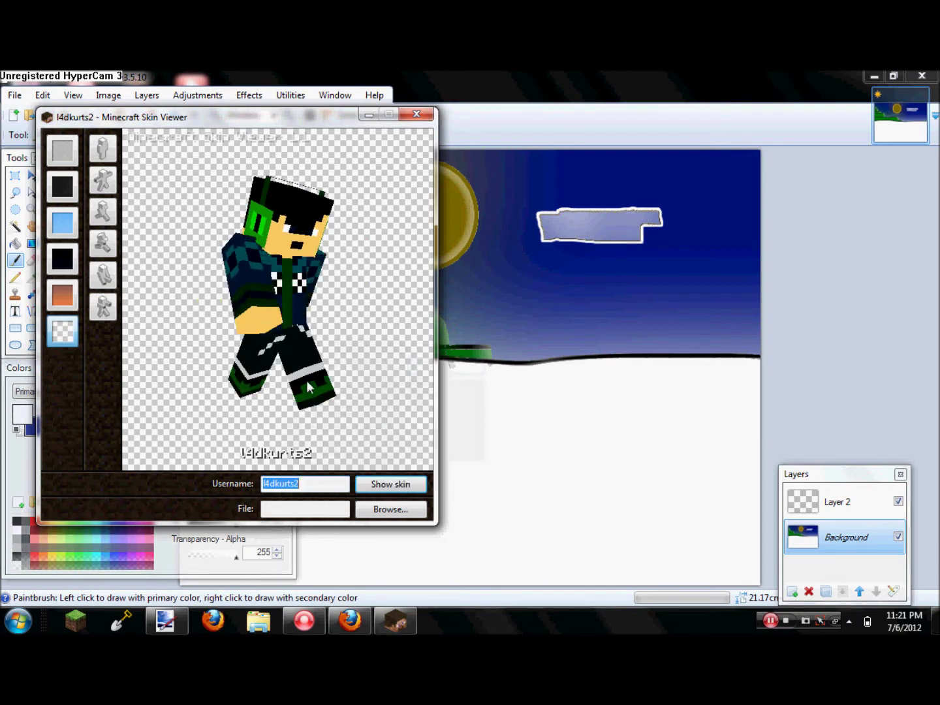
key(BackSpace)
right_click(282, 292)
mouse_move(394, 319)
click(436, 319)
drag(295, 319, 253, 274)
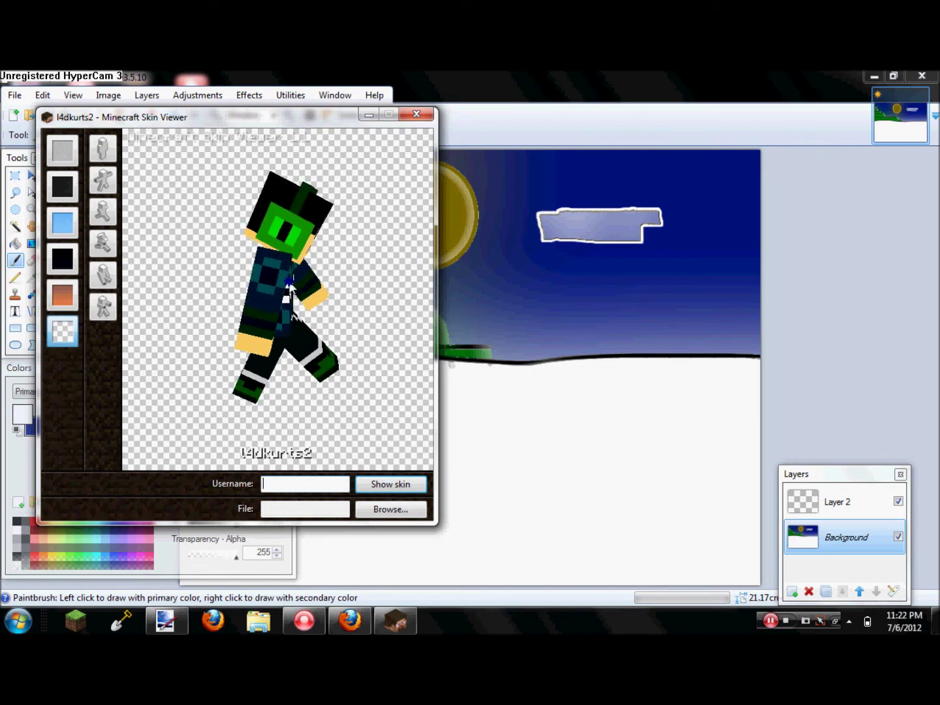
Step: Save the posed character as a PNG in the Pictures library, trying the name "me form minecraft :D" before a shorter one
right_click(374, 298)
click(424, 378)
scroll(273, 359, down, 3)
text(me form minecraft :D)
key(Return)
key(Return)
text(mienc)
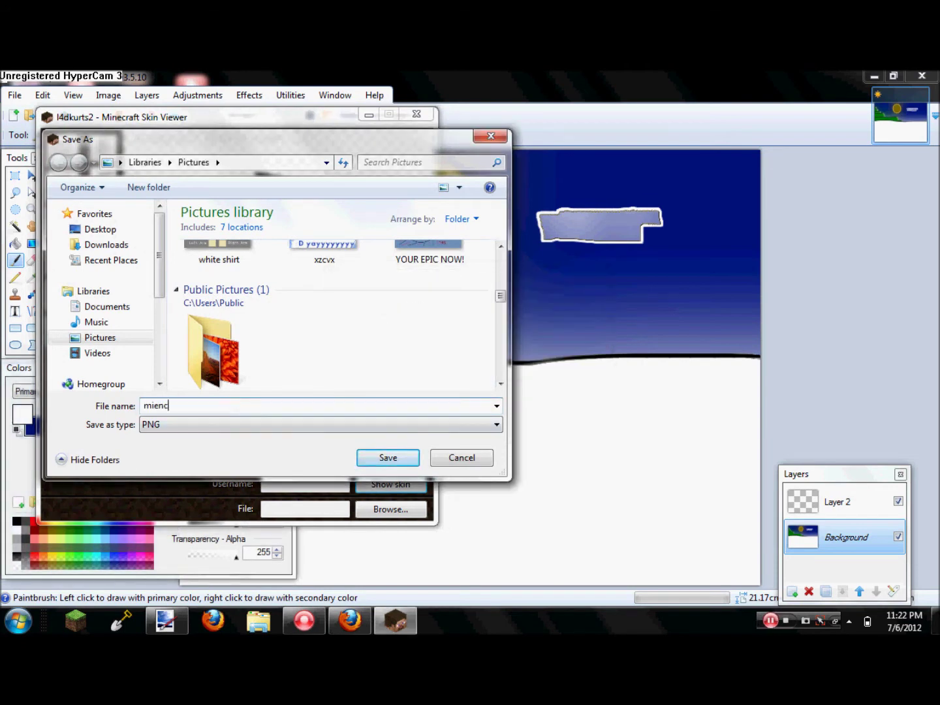
key(BackSpace)
key(Return)
click(369, 114)
click(12, 116)
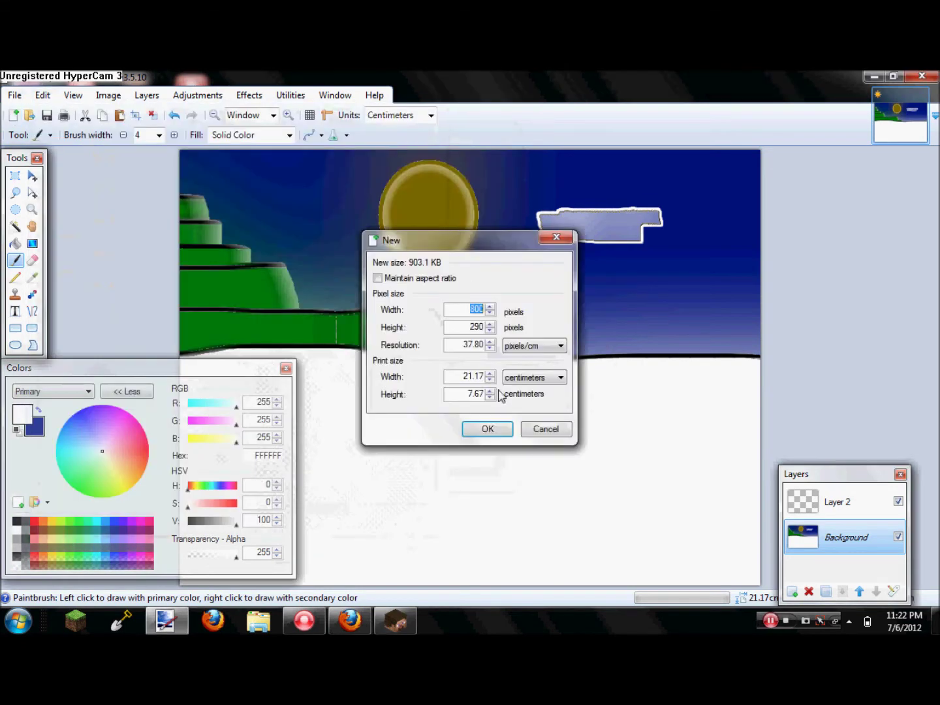
click(486, 428)
click(922, 95)
Step: Open the saved character image in Paint.NET
click(14, 96)
click(29, 129)
double_click(868, 272)
Step: Try resizing the character image to a smaller pixel size with its aspect ratio maintained
click(13, 176)
drag(598, 539, 362, 182)
key(ctrl+r)
drag(507, 210, 777, 235)
click(771, 357)
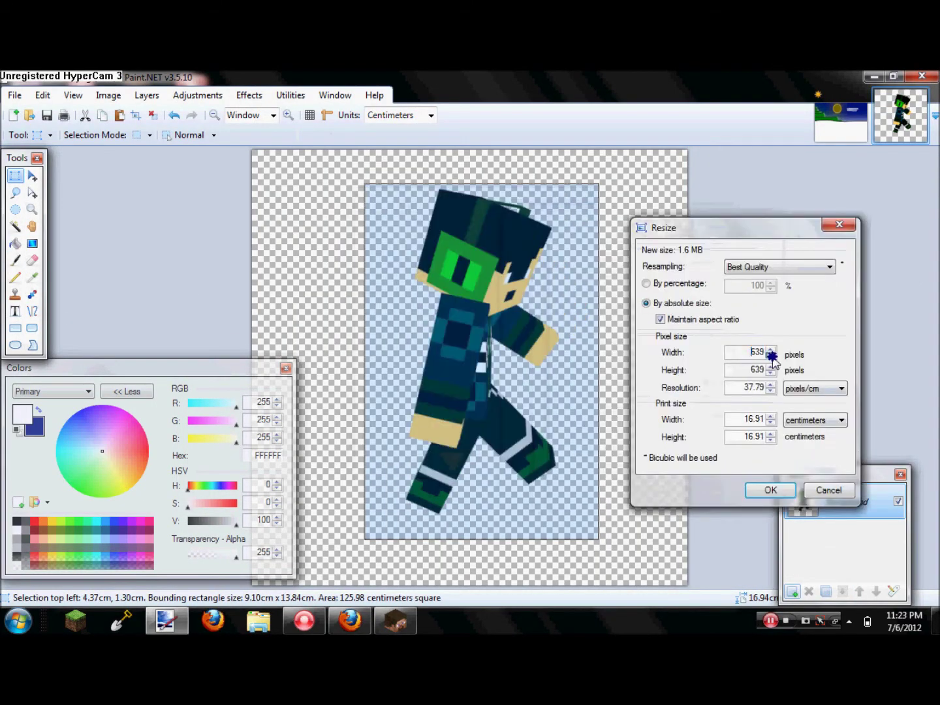
click(767, 492)
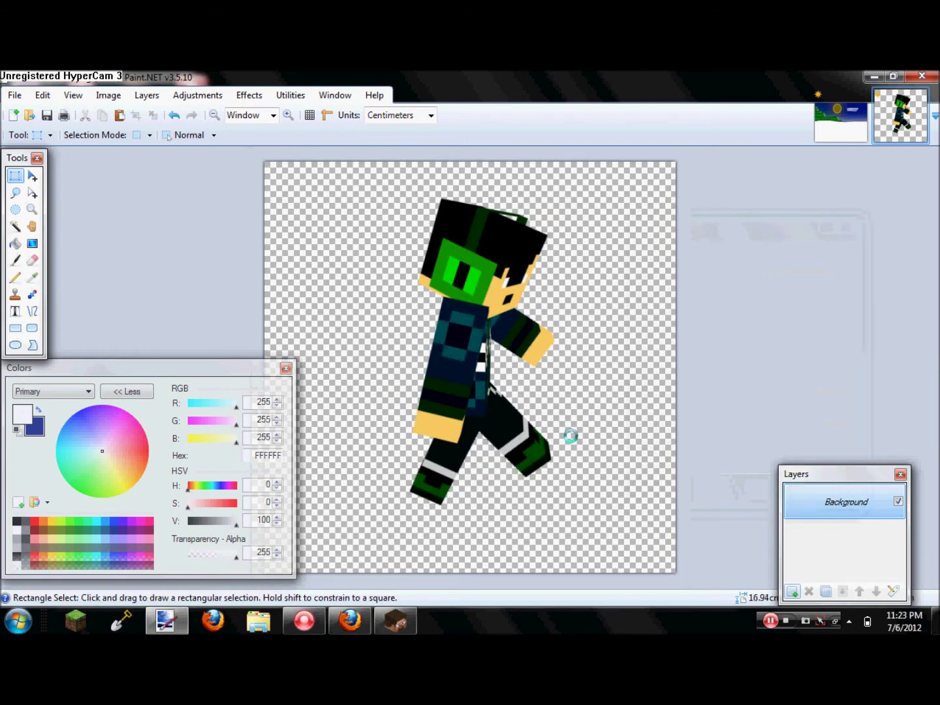
Step: Select the character with a rectangle and scale the selected pixels down to about 3.1 by 5.5 cm
drag(369, 182, 617, 541)
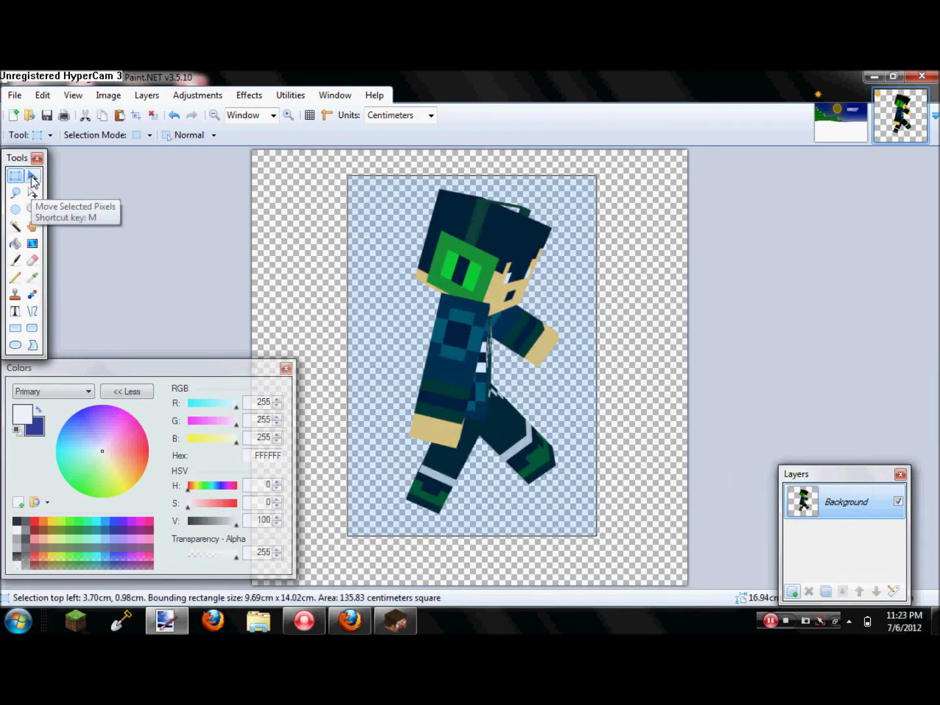
click(32, 192)
drag(565, 518, 535, 508)
key(m)
mouse_move(585, 529)
mouse_down()
mouse_move(428, 314)
mouse_move(511, 385)
mouse_up()
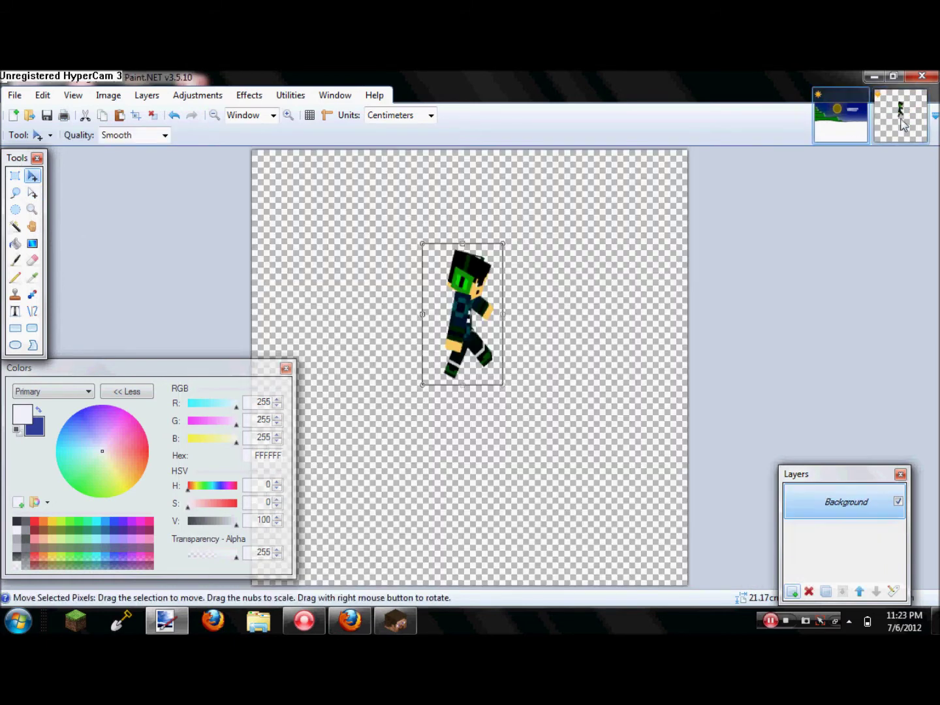
Step: Try the Pencil Sketch effect on the character with pencil tip size 20 and range 20
click(249, 95)
mouse_move(365, 155)
click(424, 199)
mouse_move(604, 332)
mouse_down()
mouse_move(757, 318)
mouse_move(746, 332)
mouse_up()
drag(664, 368, 753, 367)
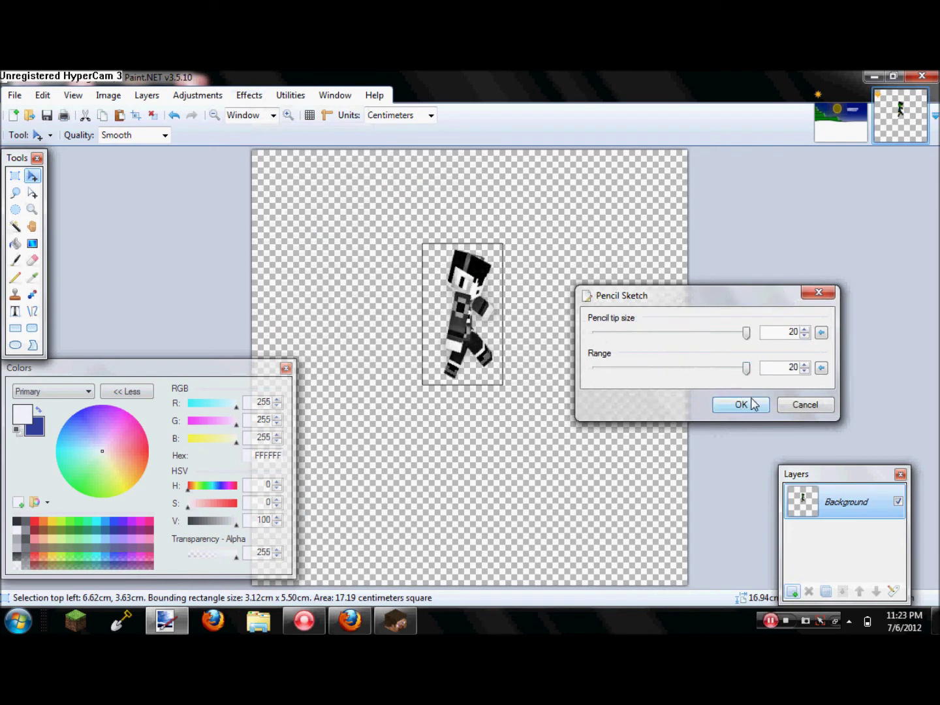
click(780, 407)
Step: Try the Ink Sketch effect on the character with a changed slider setting
click(248, 94)
mouse_move(313, 133)
click(421, 154)
mouse_move(442, 283)
mouse_down()
mouse_move(585, 283)
mouse_move(499, 320)
mouse_up()
drag(577, 354, 499, 355)
click(712, 391)
Step: Try the Pastel effect on the character
click(250, 95)
mouse_move(301, 160)
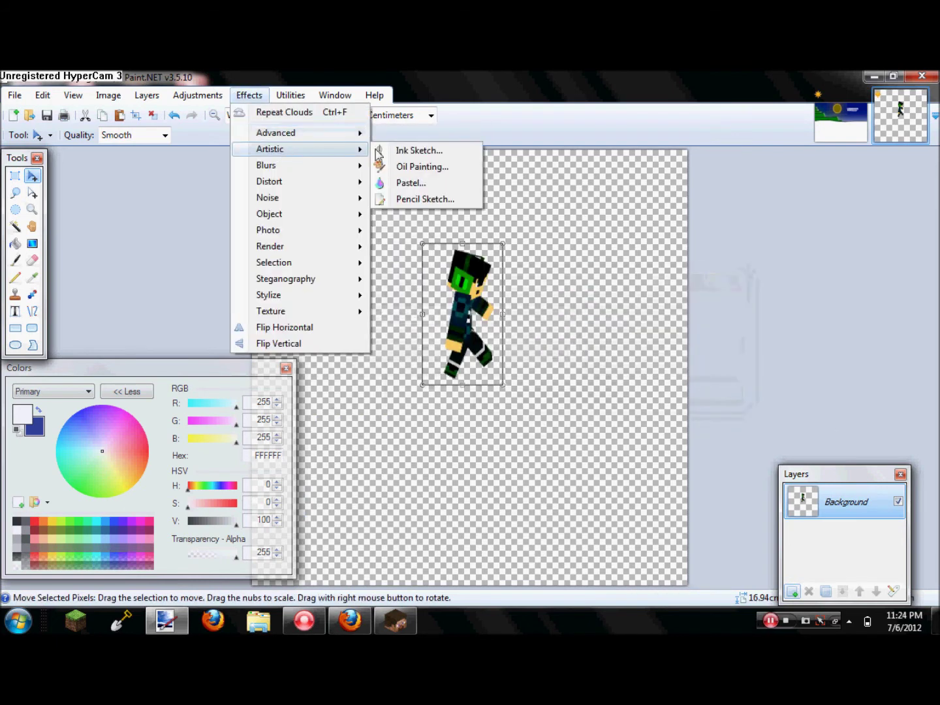
click(409, 182)
drag(420, 275, 704, 258)
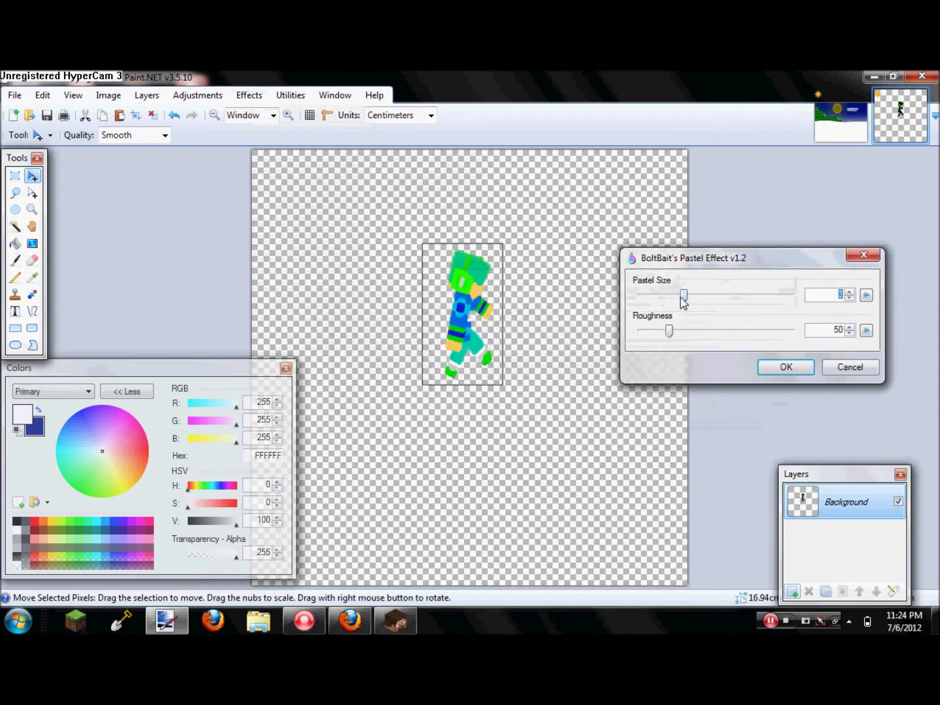
click(831, 365)
click(250, 95)
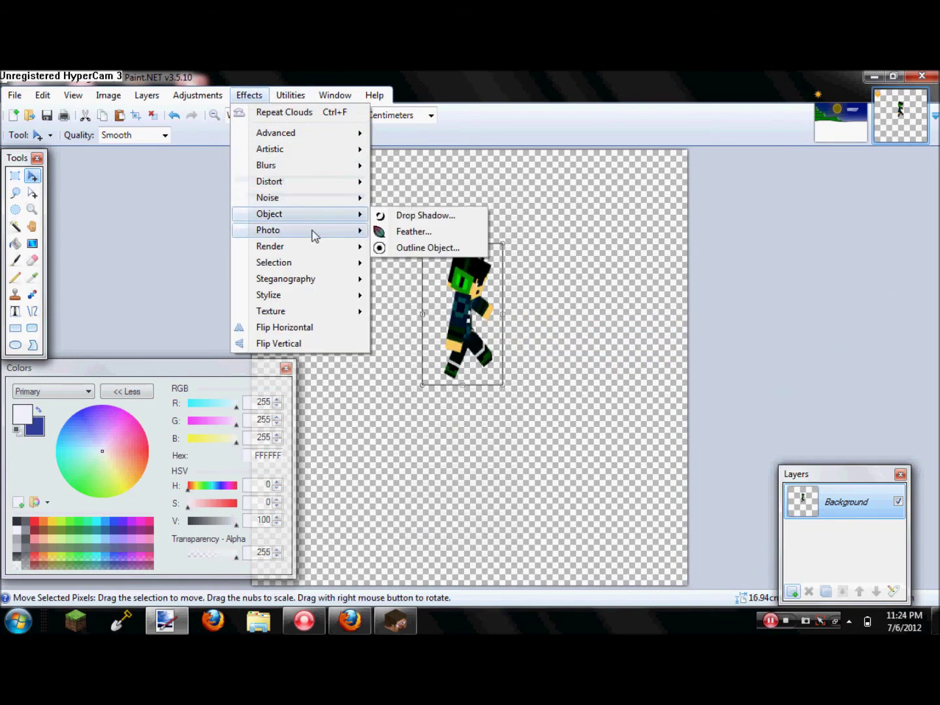
mouse_move(315, 246)
click(398, 141)
drag(370, 176, 664, 204)
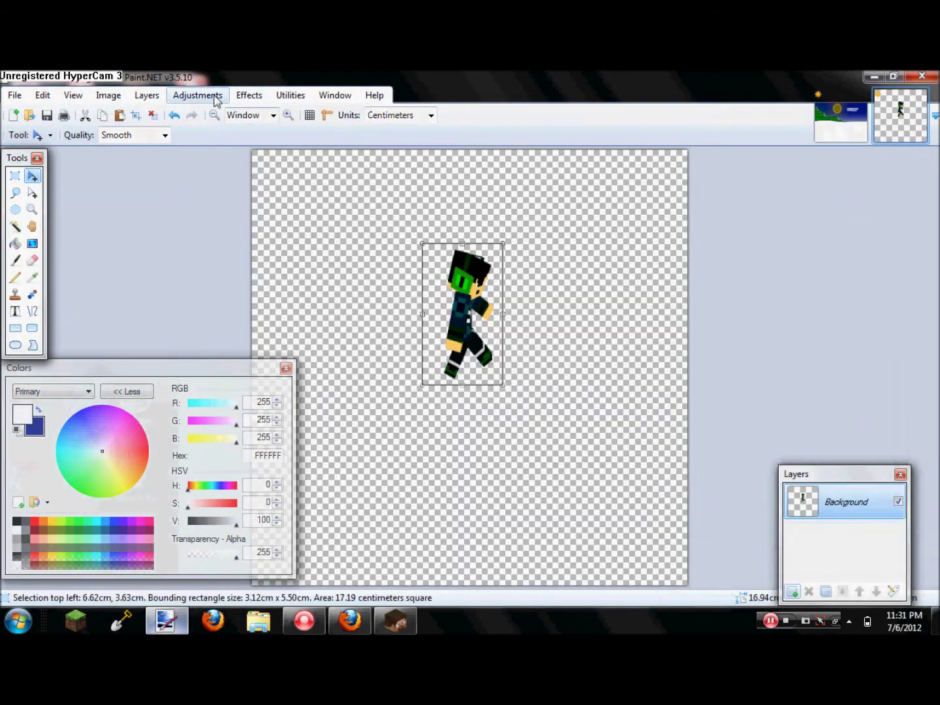
Step: Try the SinWaves distortion on the character with amplitude -9.80, vertical period 108.65 and start angle -2.91
click(249, 95)
mouse_move(297, 180)
click(426, 424)
mouse_move(672, 243)
mouse_down()
mouse_move(703, 244)
mouse_move(669, 242)
mouse_up()
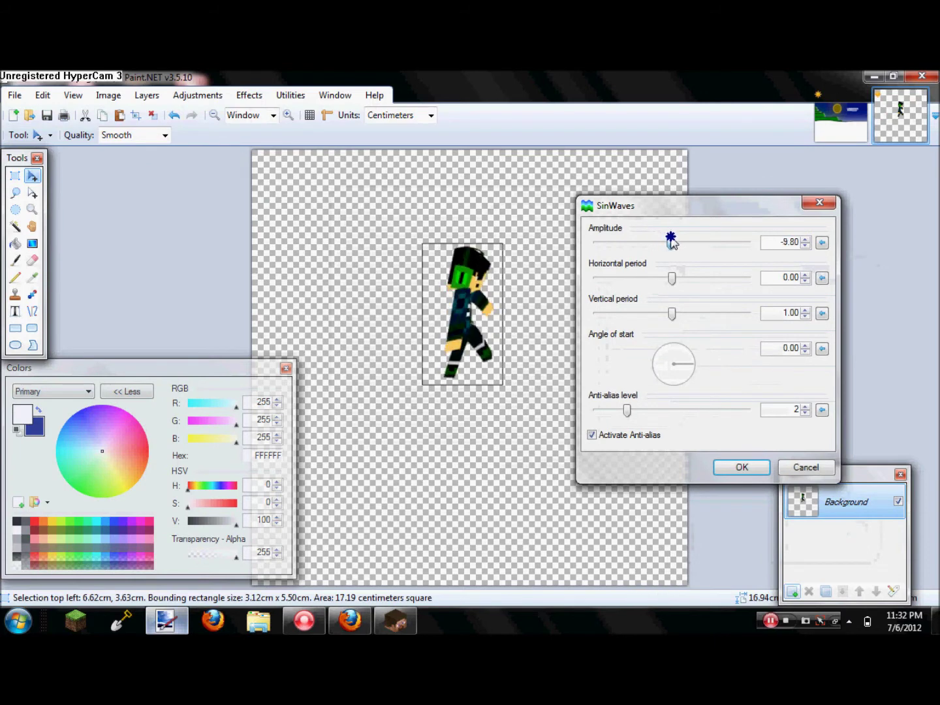
click(670, 352)
mouse_move(678, 365)
mouse_down()
mouse_move(682, 373)
mouse_move(656, 380)
mouse_move(693, 366)
mouse_up()
mouse_move(671, 313)
mouse_down()
mouse_move(699, 320)
mouse_move(689, 320)
mouse_up()
click(805, 310)
click(804, 311)
click(805, 310)
click(806, 317)
click(805, 318)
click(805, 317)
click(805, 317)
click(805, 317)
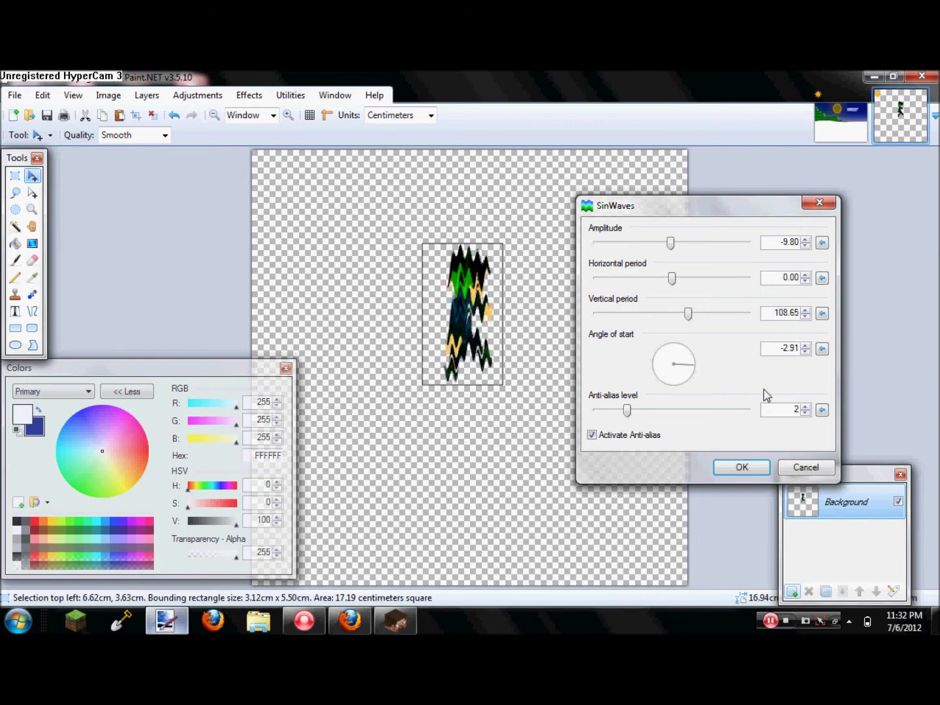
click(805, 467)
Step: Try the Frames effect on the character
click(248, 95)
mouse_move(270, 246)
click(413, 206)
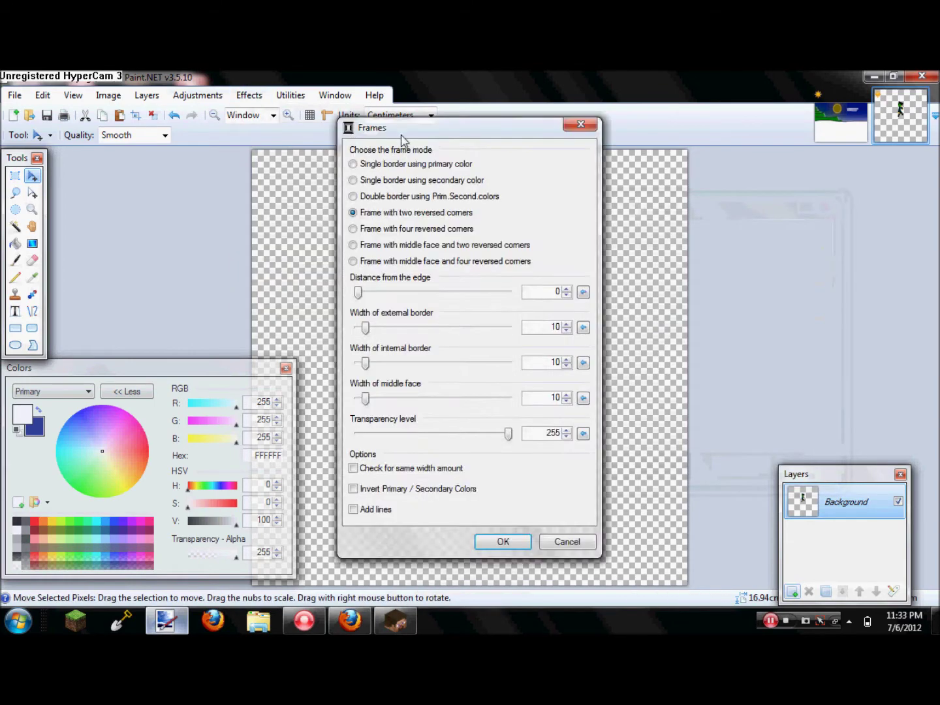
drag(450, 125, 698, 167)
click(814, 590)
Step: Try the stylizing Outline effect on the character with thickness 1 and intensity 67
click(249, 95)
mouse_move(280, 303)
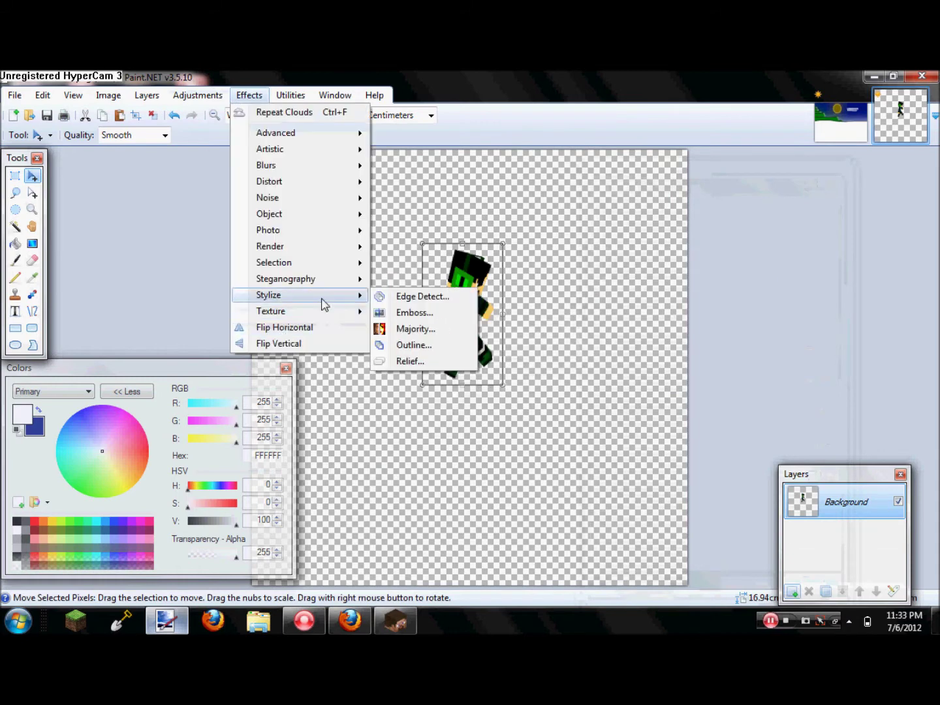
click(413, 344)
drag(580, 379, 599, 379)
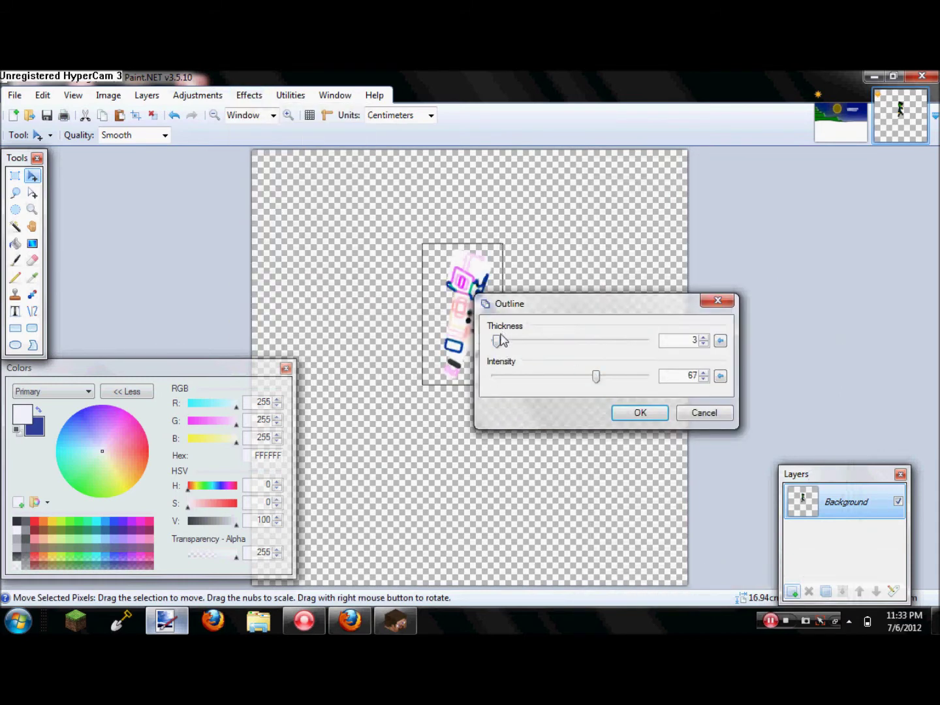
drag(497, 340, 649, 340)
drag(573, 311, 657, 295)
drag(728, 324, 561, 326)
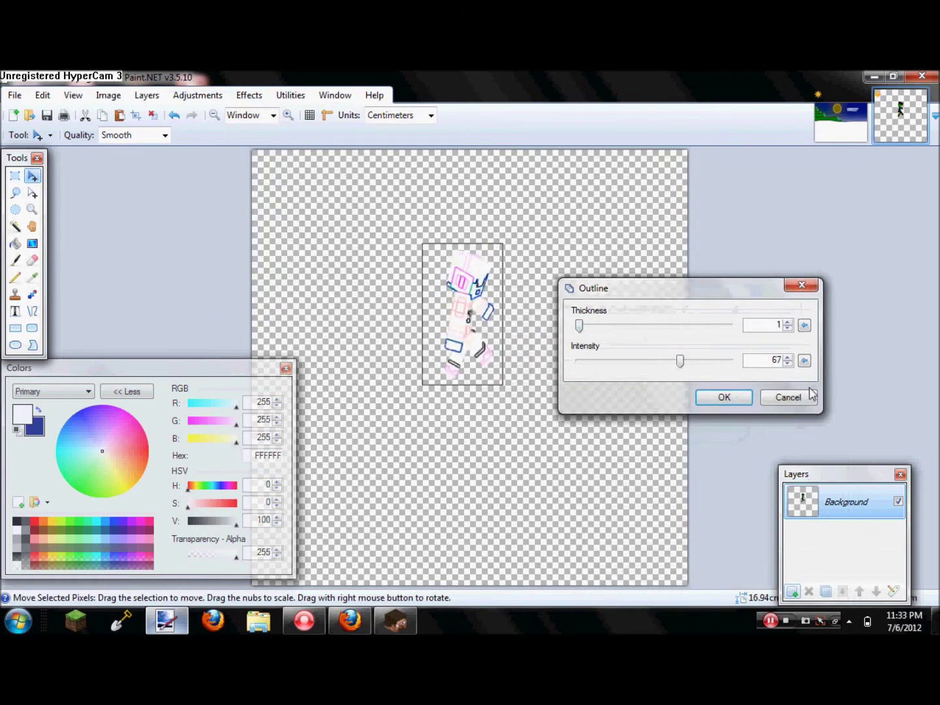
click(787, 397)
Step: Try the Oil Painting effect on the character with brush size 2 and a lowered coarseness
click(248, 96)
mouse_move(301, 159)
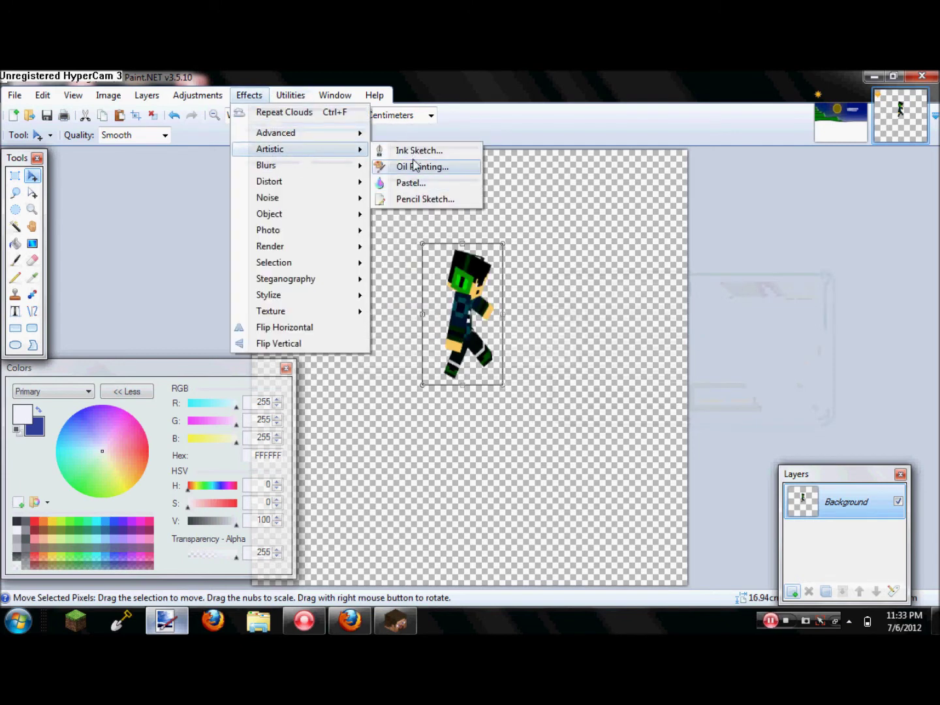
click(418, 167)
drag(579, 316, 558, 313)
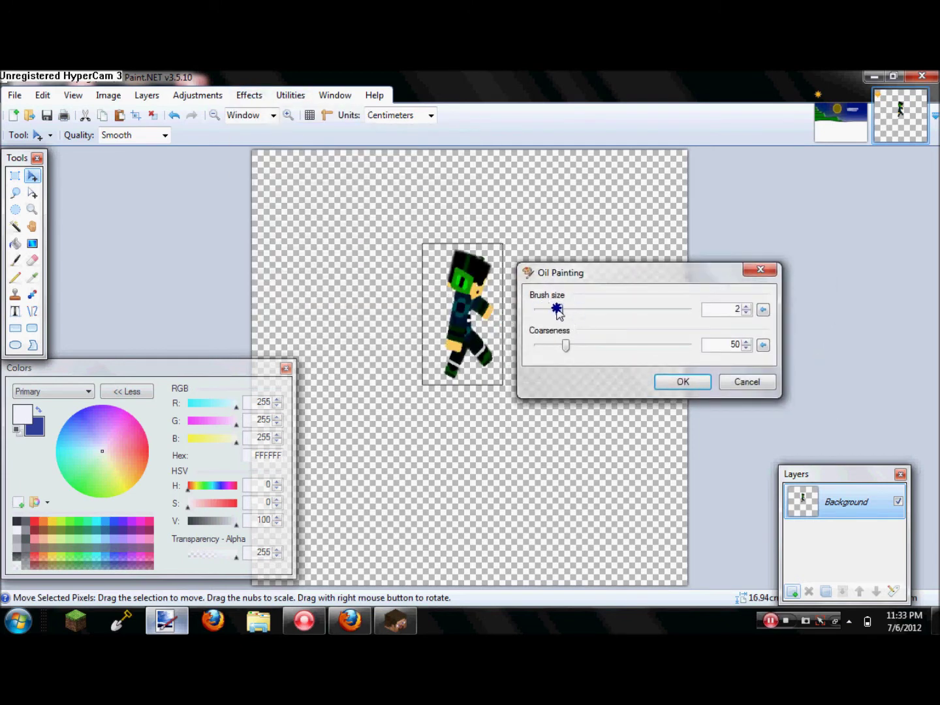
drag(639, 351, 535, 346)
click(747, 382)
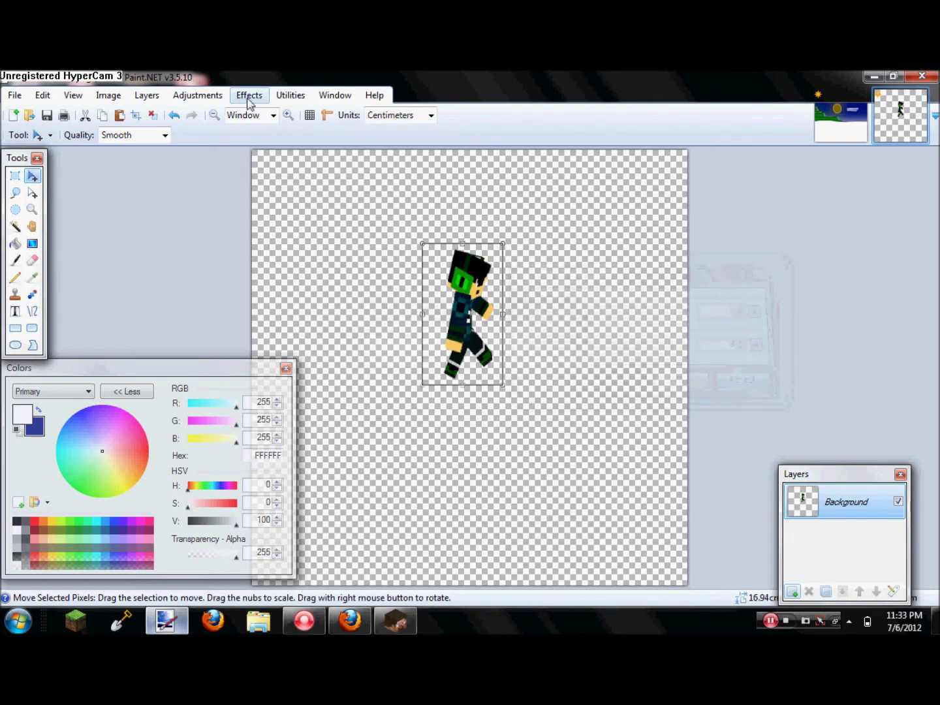
Step: Apply Pencil Sketch with raised pencil tip size and range to the character, copy it and switch to the landscape image
click(249, 95)
mouse_move(300, 149)
click(425, 199)
drag(409, 277, 694, 264)
drag(650, 304, 904, 338)
drag(719, 338, 791, 340)
click(788, 376)
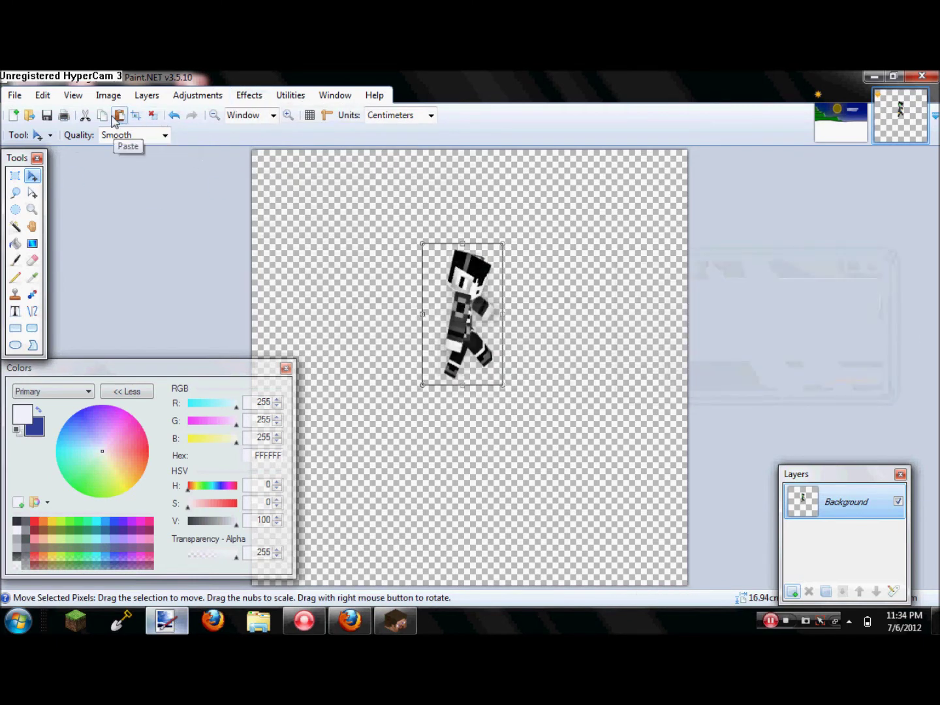
click(840, 123)
Step: Try pasting the character onto the landscape's Background layer beside the cloud, and undo the paste
click(119, 116)
drag(435, 345, 595, 296)
click(898, 536)
click(899, 536)
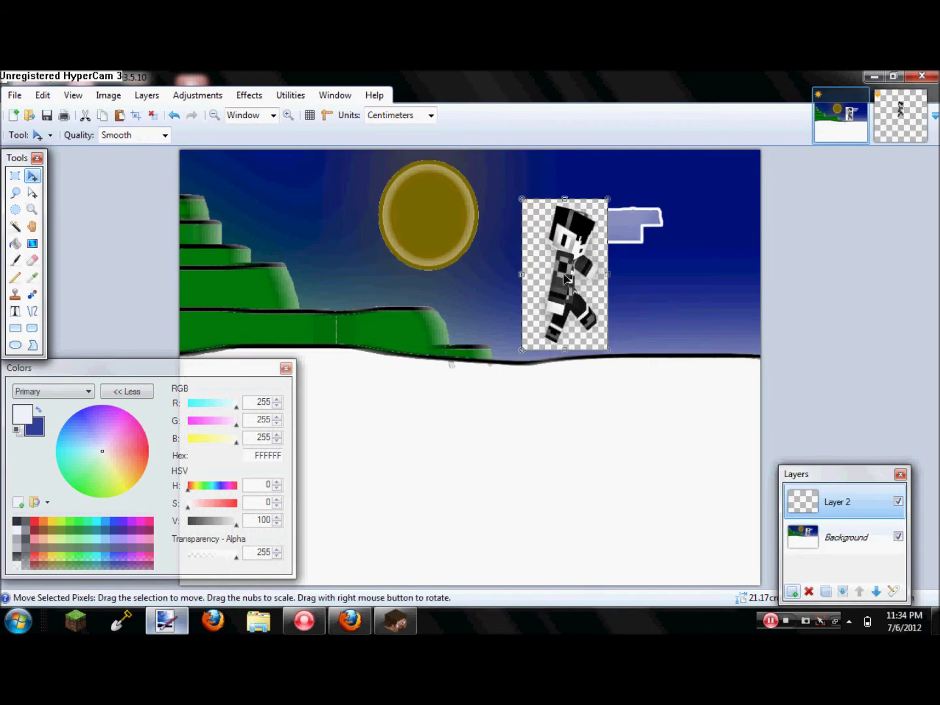
key(ctrl+z)
key(ctrl+z)
key(ctrl+z)
key(ctrl+z)
key(ctrl+z)
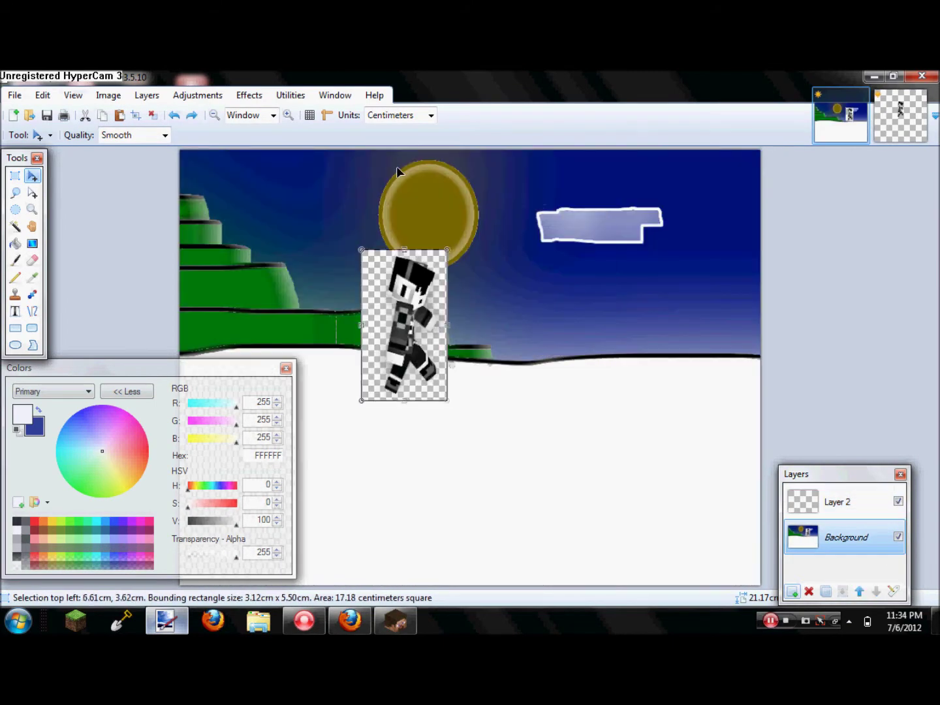
Step: Paste the character onto Layer 2 of the landscape and keep that layer visible
click(825, 504)
click(898, 501)
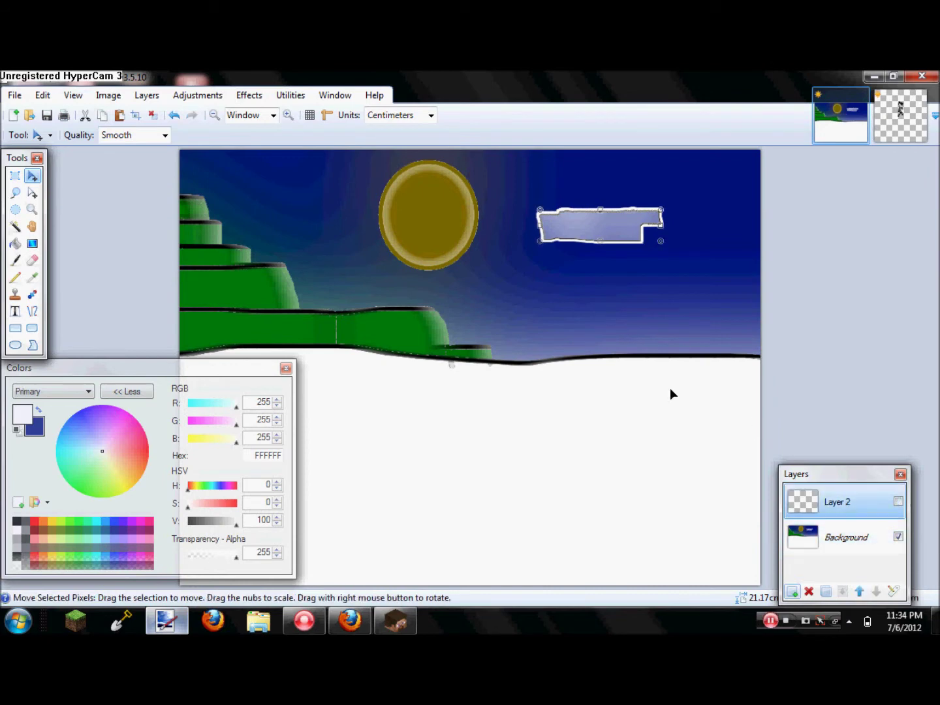
click(120, 116)
click(898, 501)
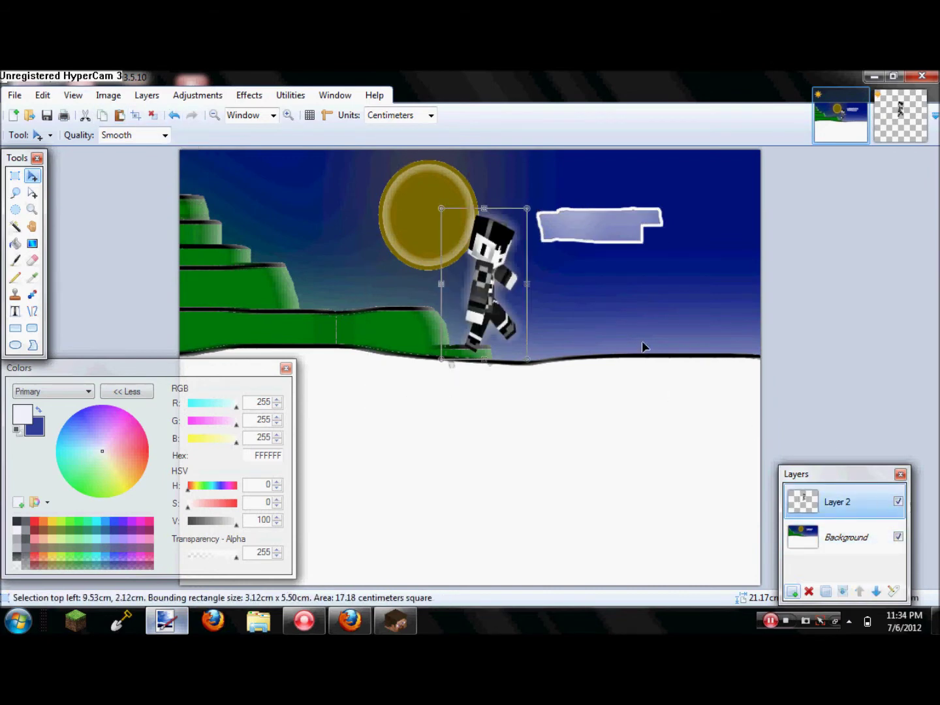
Step: Scale the pasted character down to about half its height and stand it on the lowest green hill step
drag(488, 299, 572, 324)
drag(611, 233, 584, 285)
drag(567, 340, 586, 321)
drag(601, 268, 596, 267)
drag(576, 317, 494, 304)
drag(514, 255, 512, 281)
drag(425, 396, 420, 396)
Step: Add a third layer above the character and clear the selection around the character
click(791, 592)
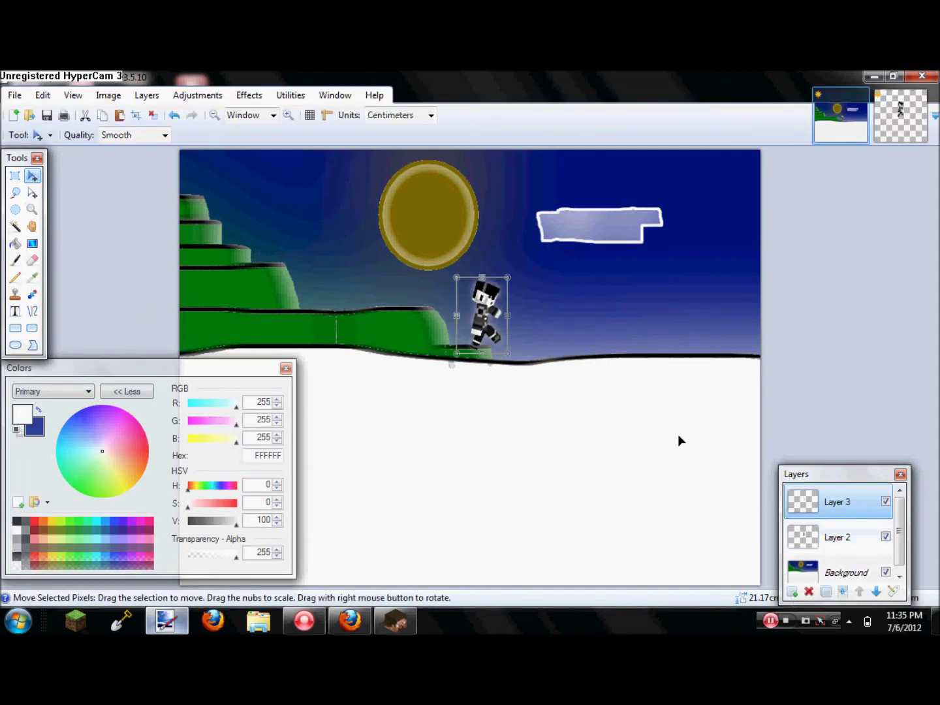
click(155, 116)
click(126, 392)
drag(898, 531, 898, 539)
click(885, 530)
click(885, 566)
click(886, 566)
click(885, 531)
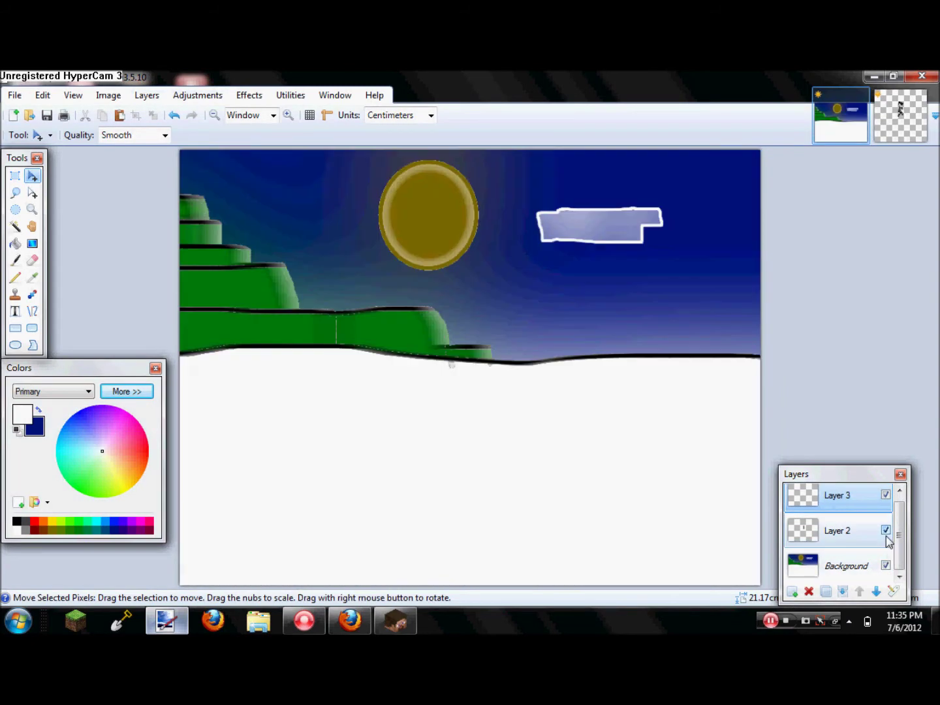
Step: Paint two wavy grey lines across the white ground on Layer 3 and set the primary color to 260000
click(15, 260)
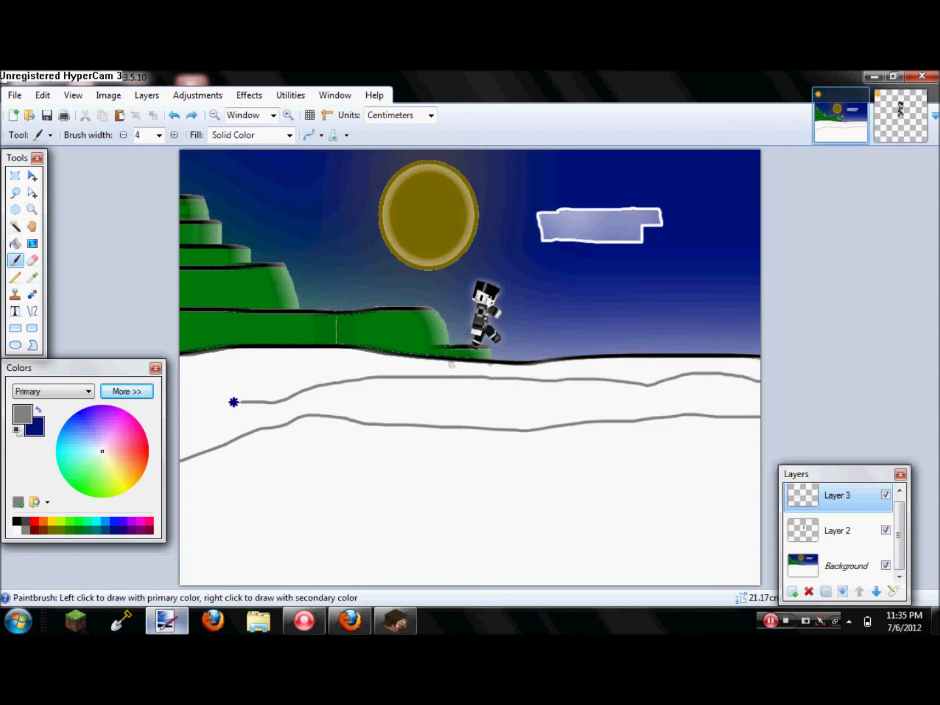
click(15, 243)
click(126, 391)
click(34, 520)
drag(237, 520, 195, 527)
Step: Try a fill of the ground on the Background layer, undo it and delete Layer 3
click(842, 565)
click(638, 367)
key(ctrl+z)
drag(156, 371, 30, 316)
click(804, 489)
click(808, 591)
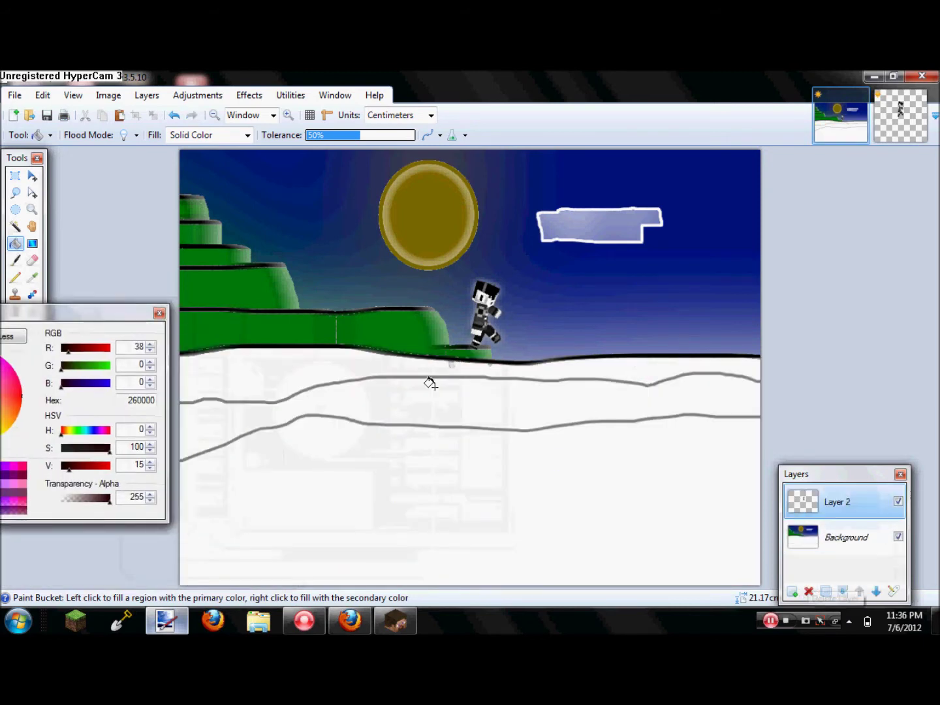
Step: Try painting a dark wavy line across the white ground on Layer 2 and selecting with the Magic Wand, and undo both
click(15, 260)
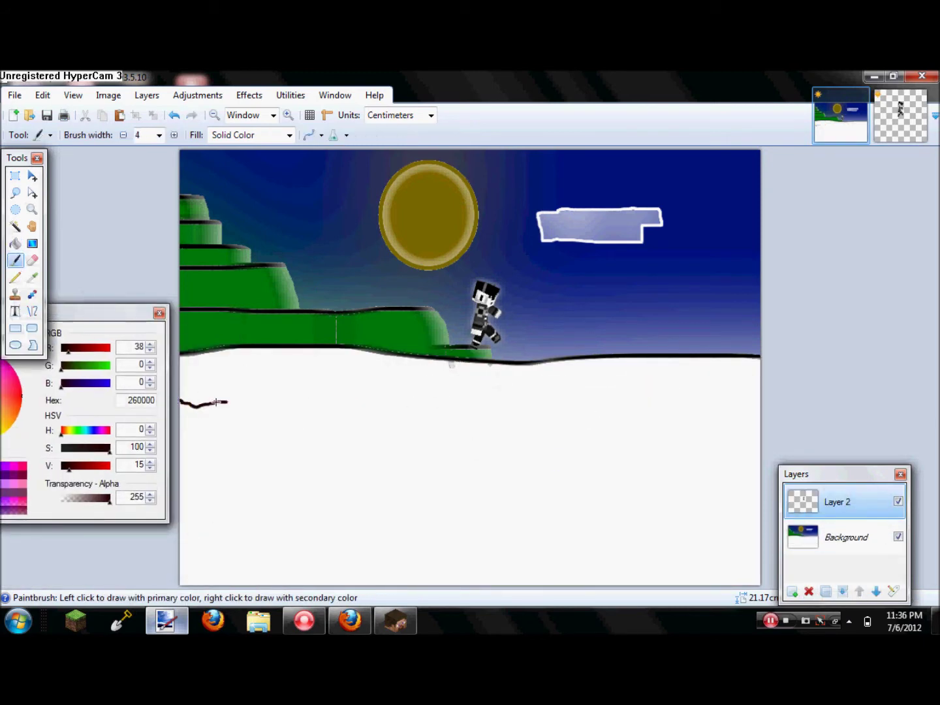
click(15, 227)
click(216, 375)
drag(137, 314, 335, 456)
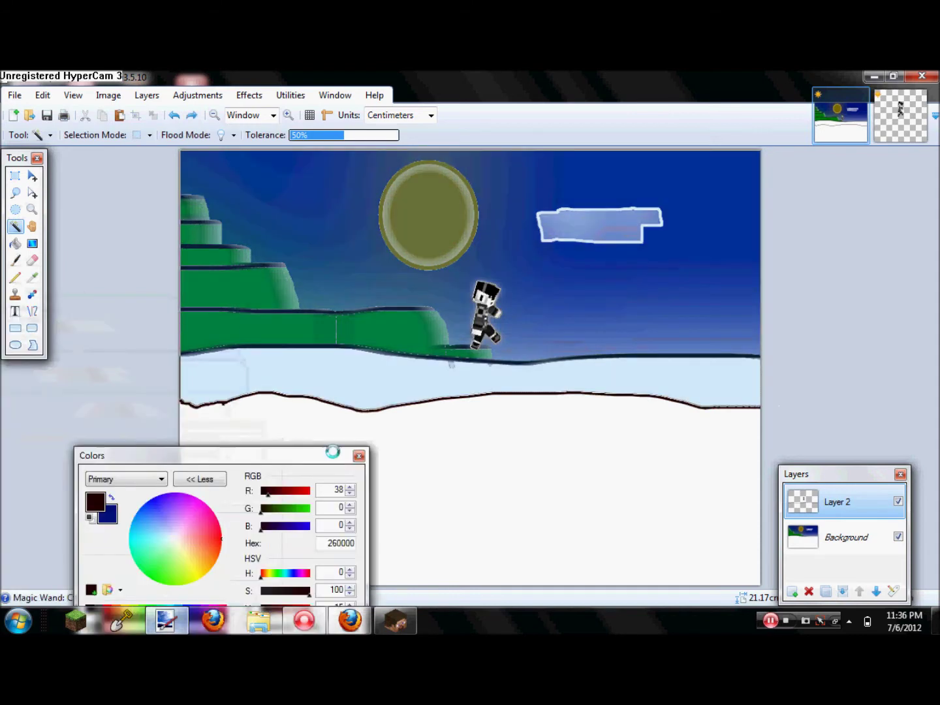
click(396, 424)
key(ctrl+z)
key(ctrl+z)
key(Delete)
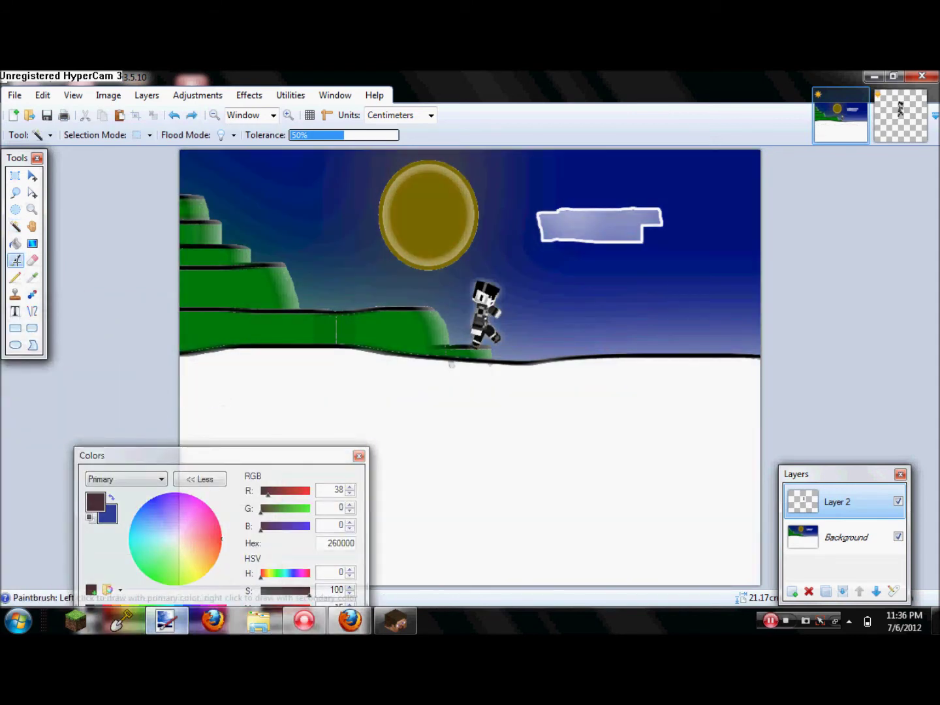
Step: Paint the lower and upper outlines of a ground strip beneath the hills with the dark Paintbrush, undoing the misdrawn strokes
click(15, 260)
drag(181, 421, 372, 413)
key(ctrl+z)
key(ctrl+z)
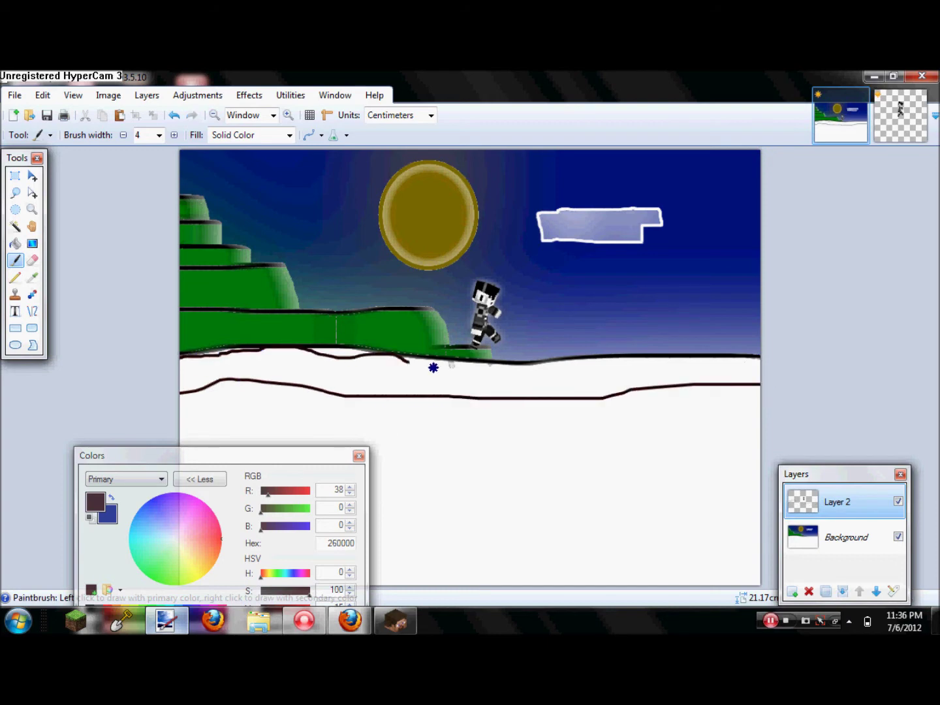
Step: Select the outlined ground strip with the Magic Wand, fill it with color 260000 and clear the selection
click(15, 226)
click(299, 366)
click(15, 244)
click(329, 373)
click(153, 115)
Step: Select the filled dark strip with the Magic Wand and try the Gradient Blur effect on it
click(15, 226)
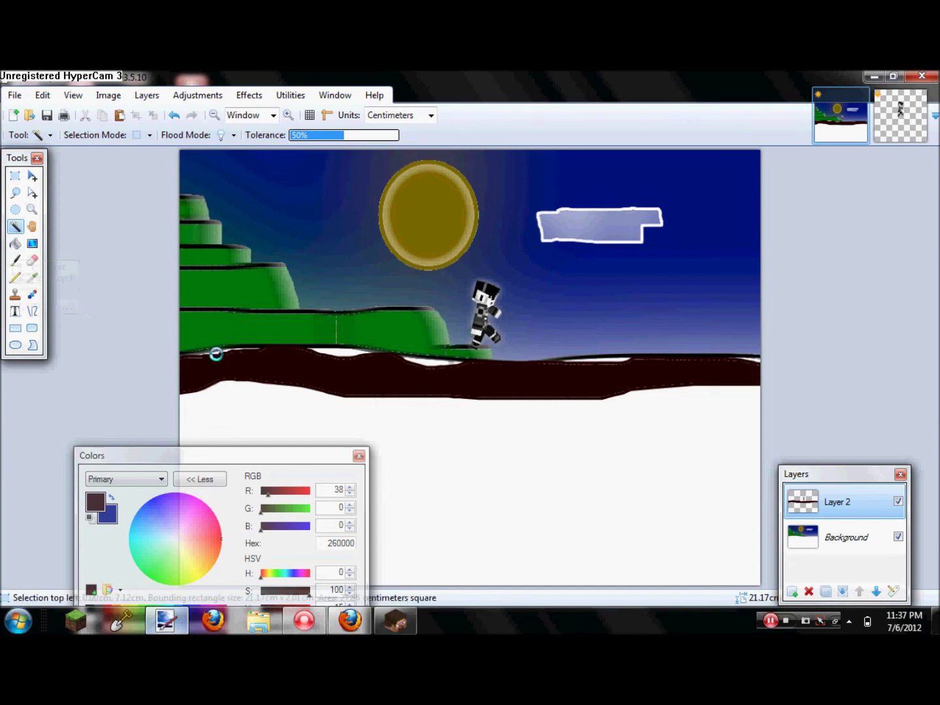
click(357, 381)
click(247, 96)
mouse_move(291, 170)
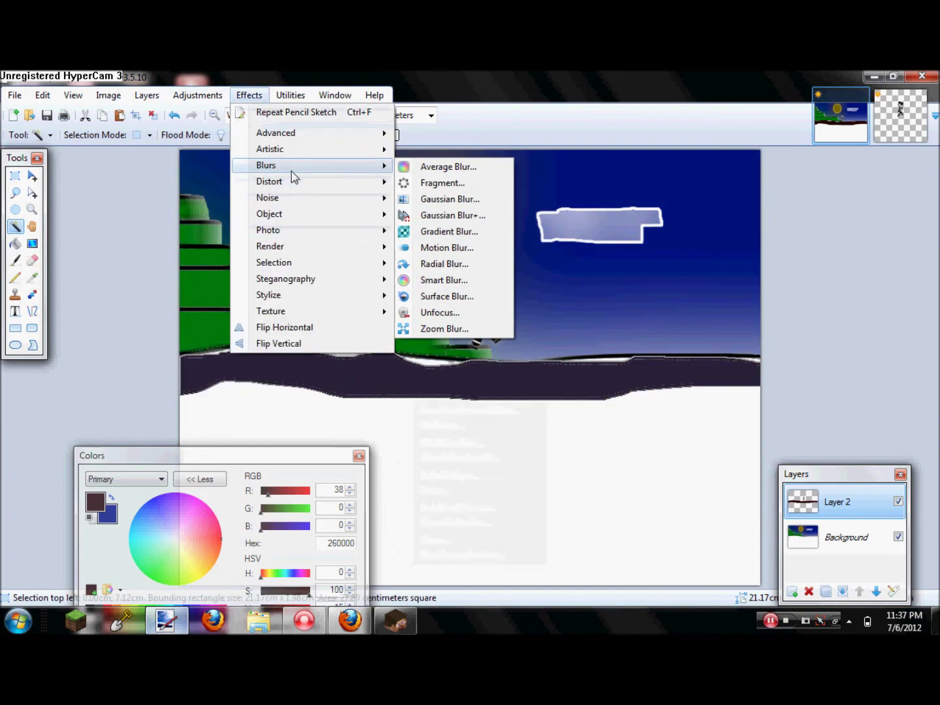
click(447, 232)
drag(385, 140, 549, 196)
mouse_move(552, 244)
mouse_down()
mouse_move(559, 230)
mouse_move(554, 252)
mouse_move(516, 251)
mouse_move(540, 246)
mouse_up()
click(666, 592)
Step: Try the Oil Painting effect on the selected dark ground strip
click(250, 95)
mouse_move(313, 148)
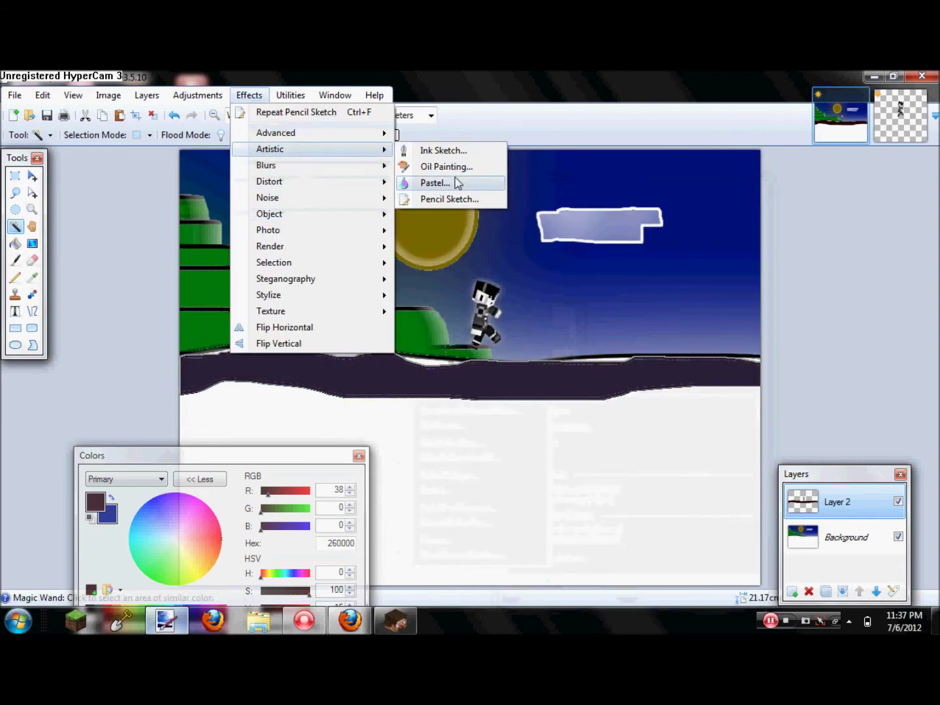
click(443, 166)
click(602, 389)
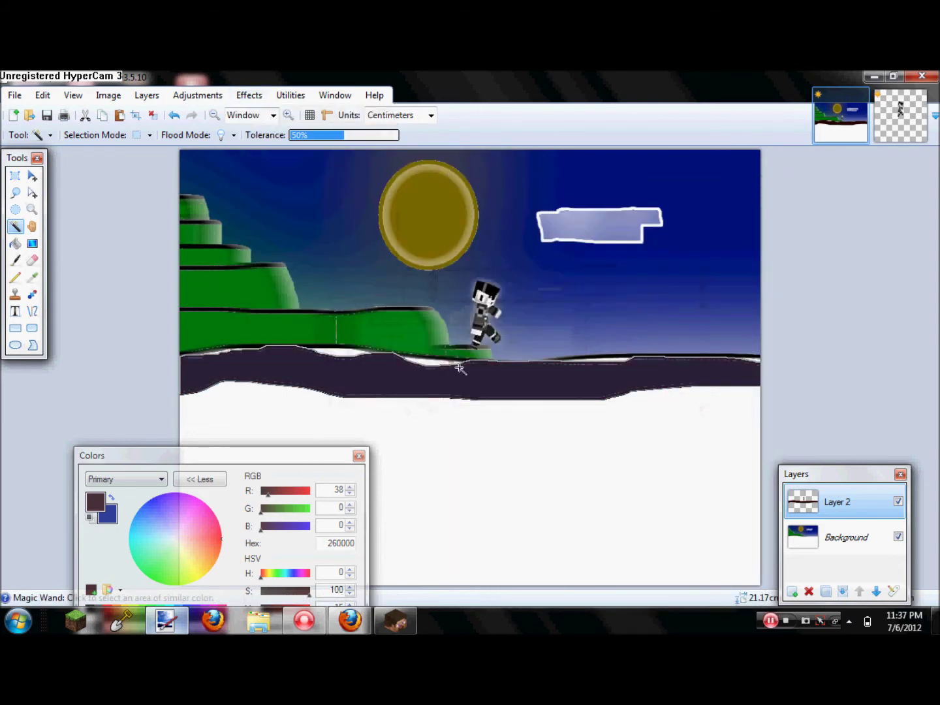
Step: Lower the primary color's saturation to 77 and try Oil Painting with brush size 6 and coarseness 50 on the strip
click(15, 260)
drag(304, 596, 299, 596)
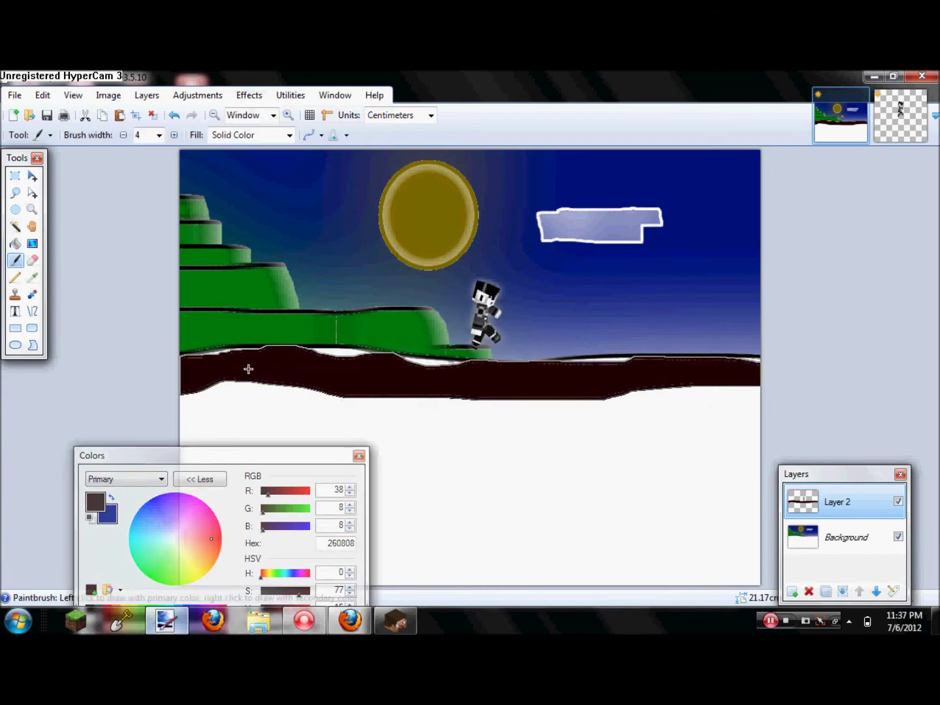
click(249, 95)
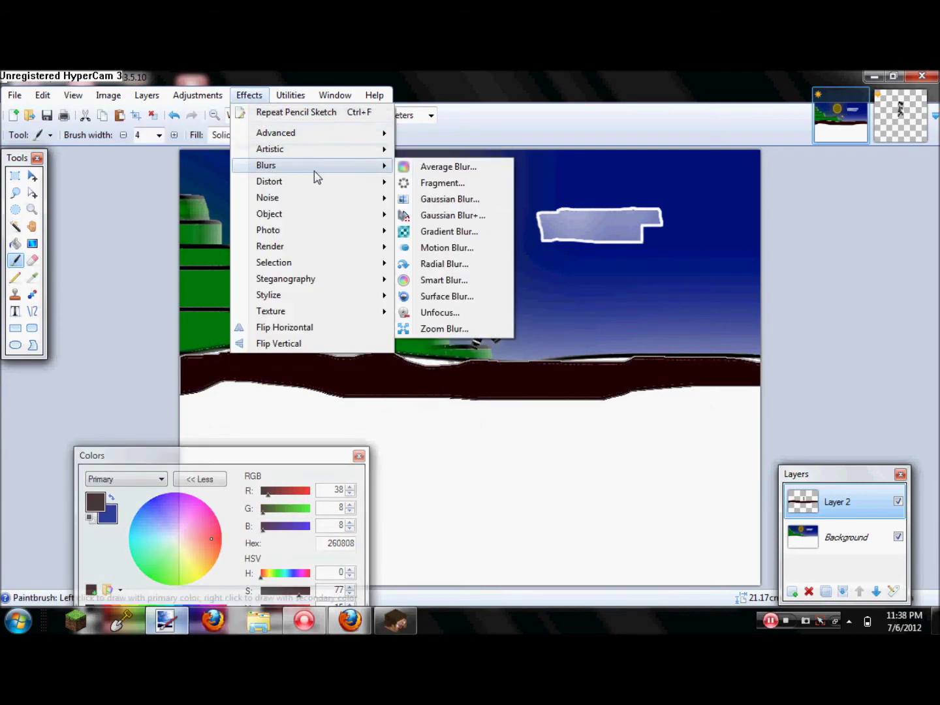
click(427, 162)
click(606, 343)
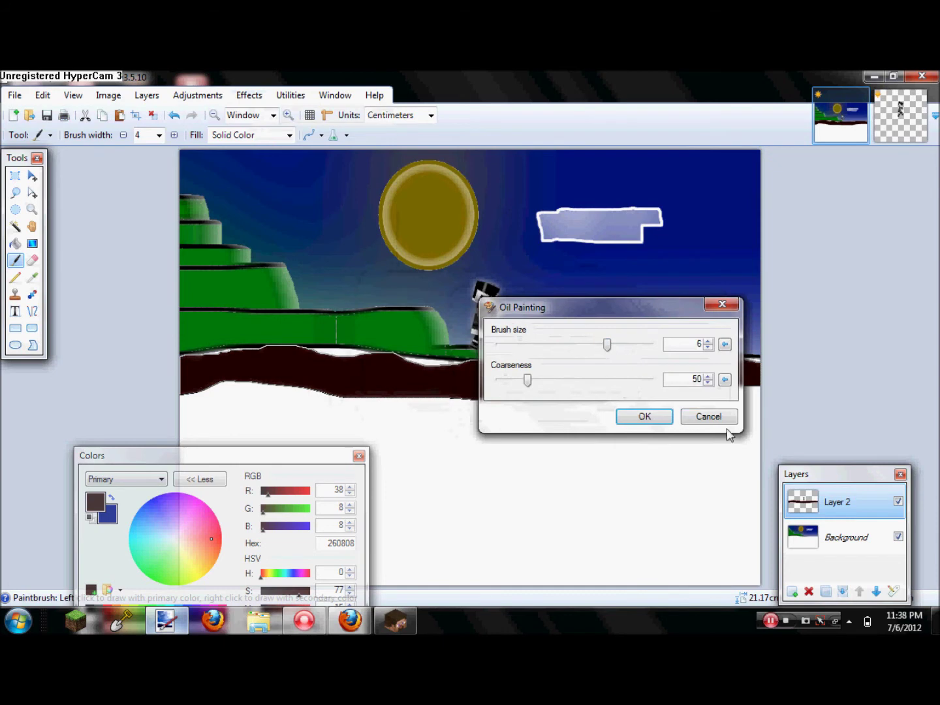
click(699, 415)
Step: Try filling the strip with color 260808, undo back to the bare white ground and move the Colors window aside
key(f)
click(352, 361)
key(ctrl+z)
key(ctrl+z)
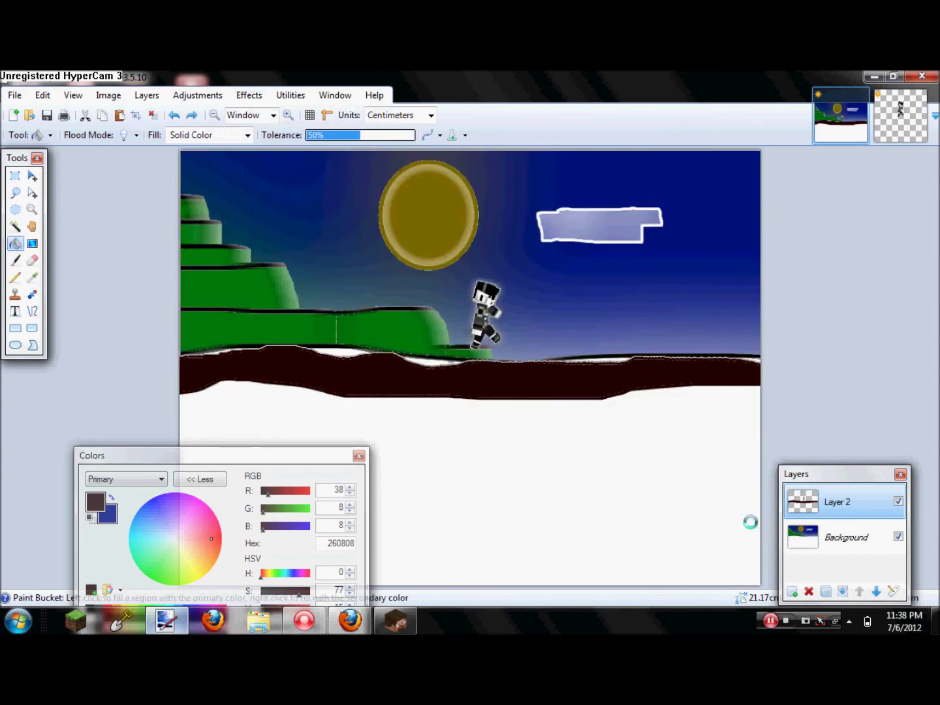
key(ctrl+z)
key(ctrl+z)
drag(352, 450, 94, 399)
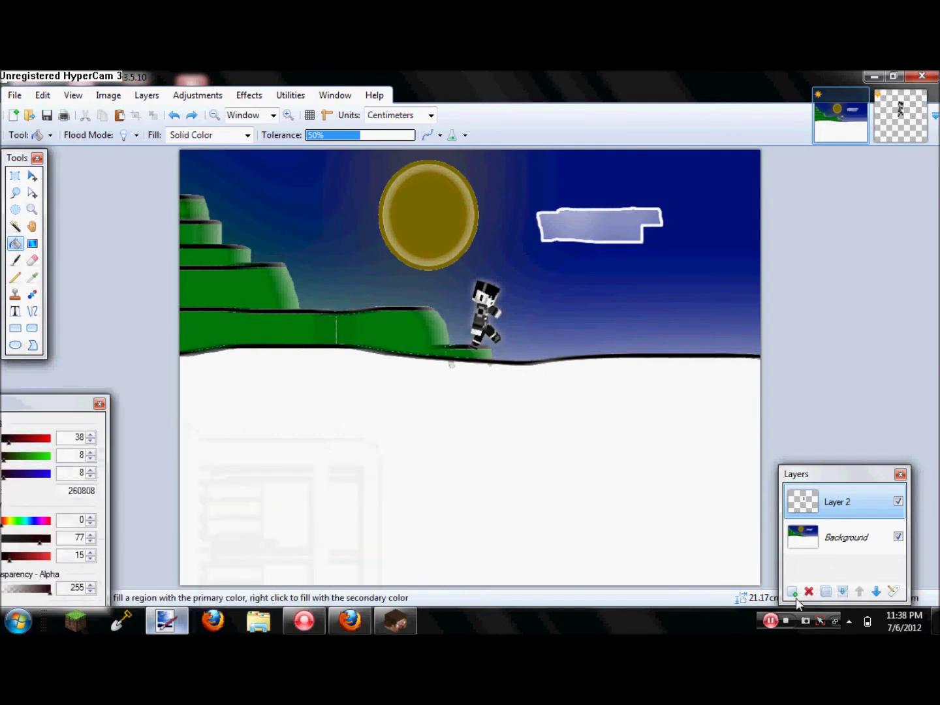
Step: Add a new layer and paint the ground strip's upper and lower edges across the canvas with brush width 4
click(792, 591)
click(15, 260)
mouse_move(180, 435)
mouse_down()
mouse_move(383, 417)
mouse_move(767, 414)
mouse_up()
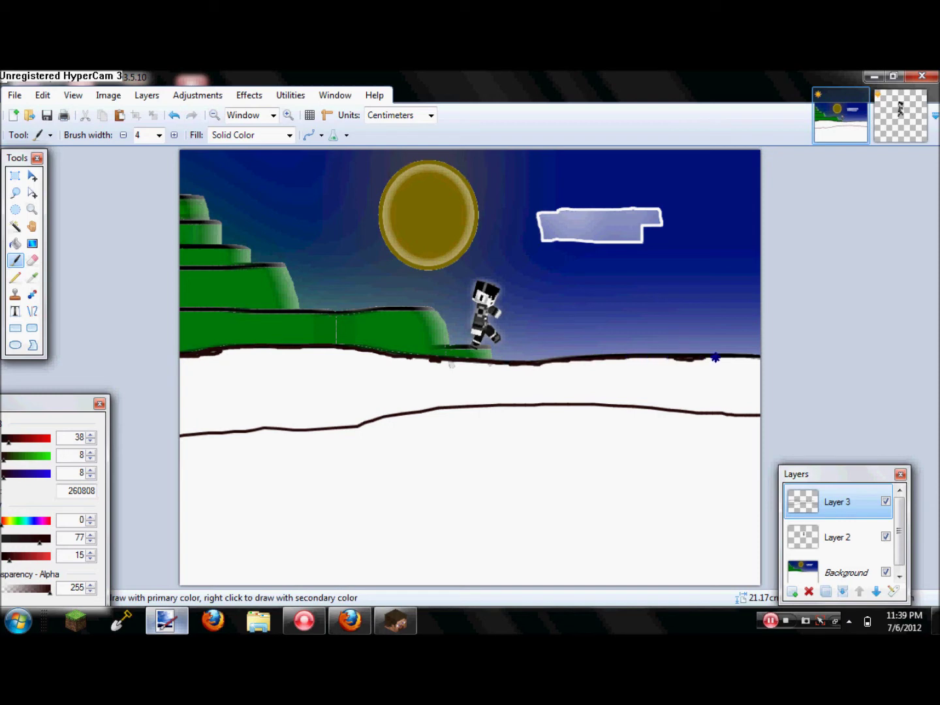
Step: Hide the Background layer, select the area between the two lines with the Magic Wand and fill it with 260808
click(885, 573)
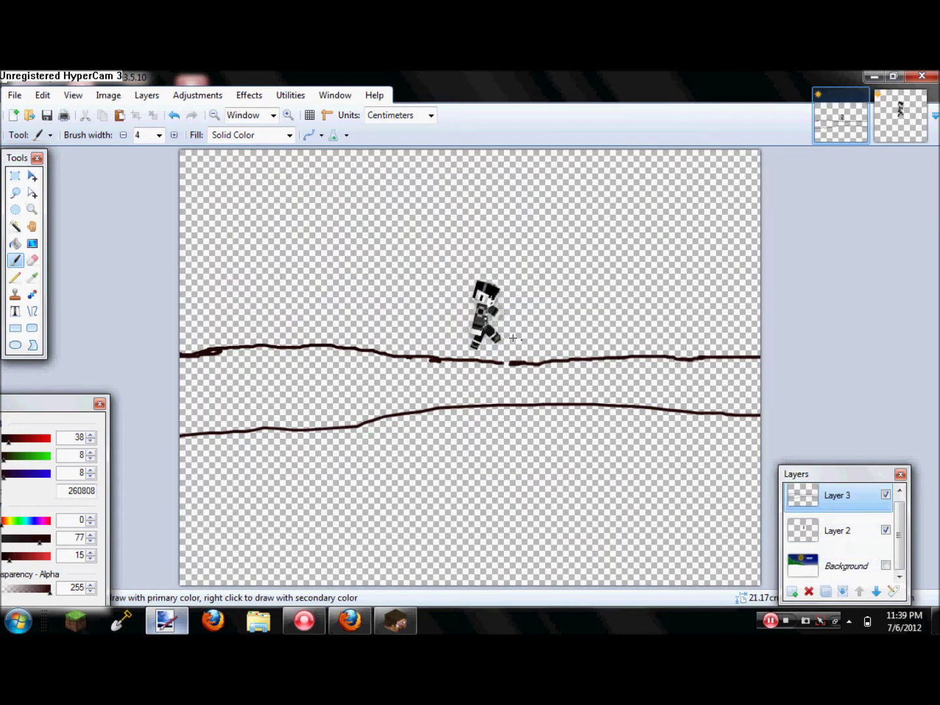
click(16, 227)
click(274, 399)
click(15, 244)
click(276, 402)
Step: Set the Paintbrush width to 8 and the primary color to 0F0F0F
click(16, 260)
click(161, 137)
click(144, 315)
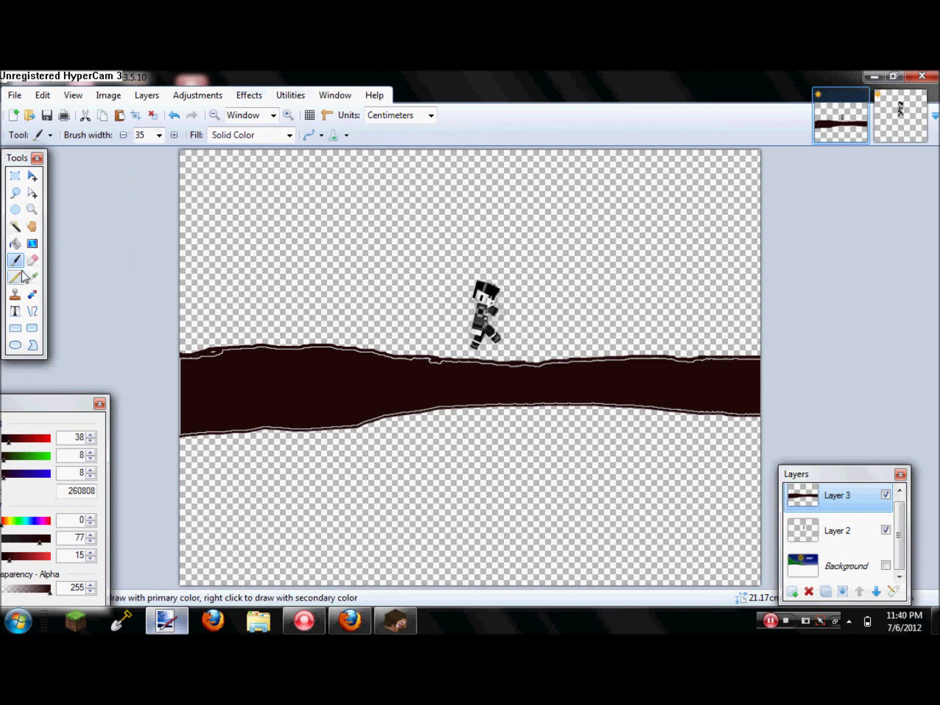
click(159, 135)
scroll(156, 186, up, 5)
click(151, 176)
drag(41, 410, 140, 379)
mouse_move(32, 502)
mouse_down()
mouse_move(33, 511)
mouse_move(44, 490)
mouse_up()
click(104, 528)
drag(145, 511, 101, 512)
Step: Paint short scattered dark strokes along the selected brown ground strip
click(243, 383)
drag(255, 386, 272, 389)
click(299, 383)
drag(315, 379, 322, 375)
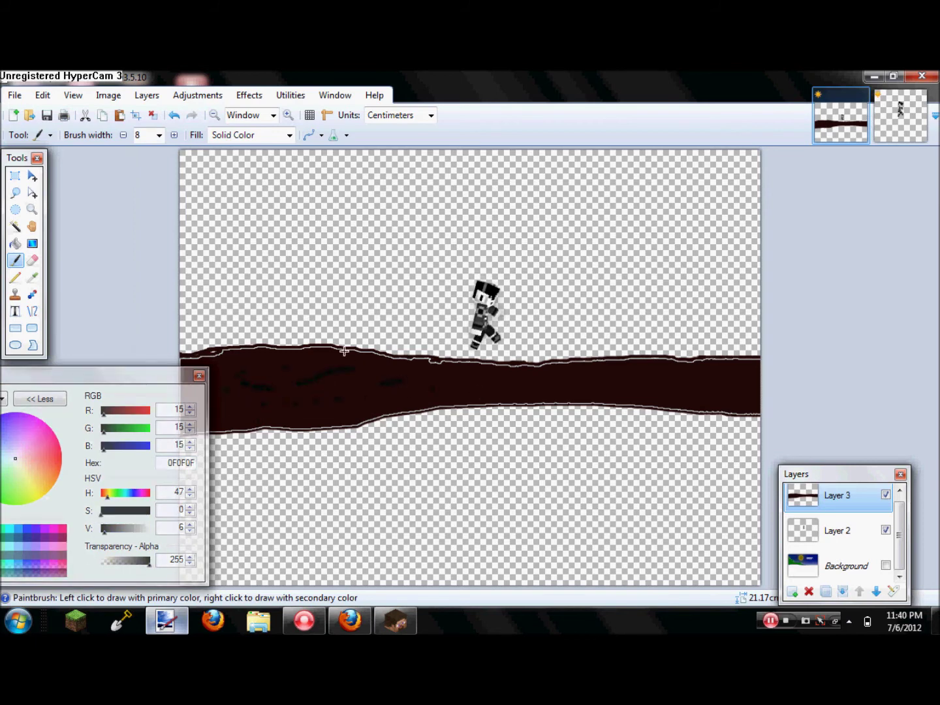
drag(146, 376, 106, 422)
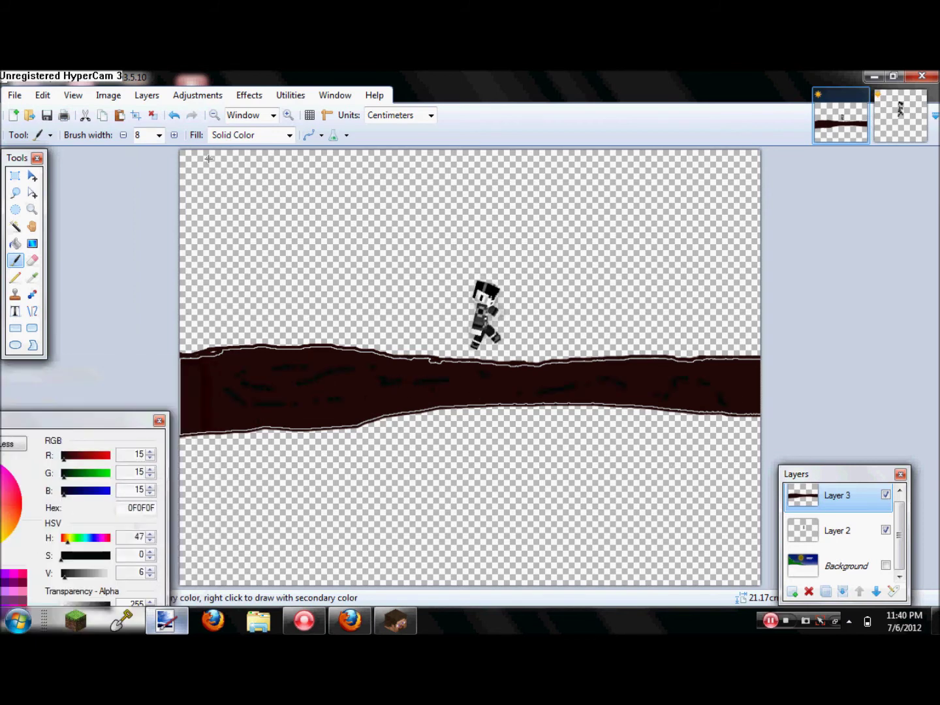
Step: Apply a Gaussian Blur with radius 0 to the brown ground strip
click(249, 95)
mouse_move(287, 166)
click(441, 215)
mouse_move(439, 345)
mouse_down()
mouse_move(573, 352)
mouse_move(439, 347)
mouse_up()
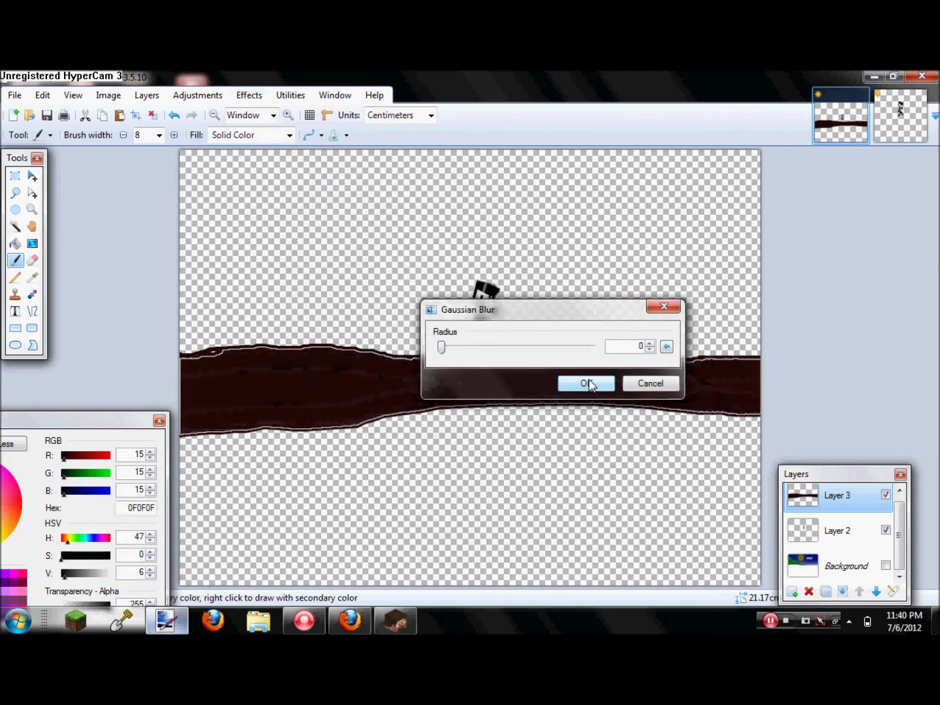
click(586, 383)
Step: Add a new layer, show the Background layer again and clear the strip selection
click(794, 592)
scroll(882, 552, down, 1)
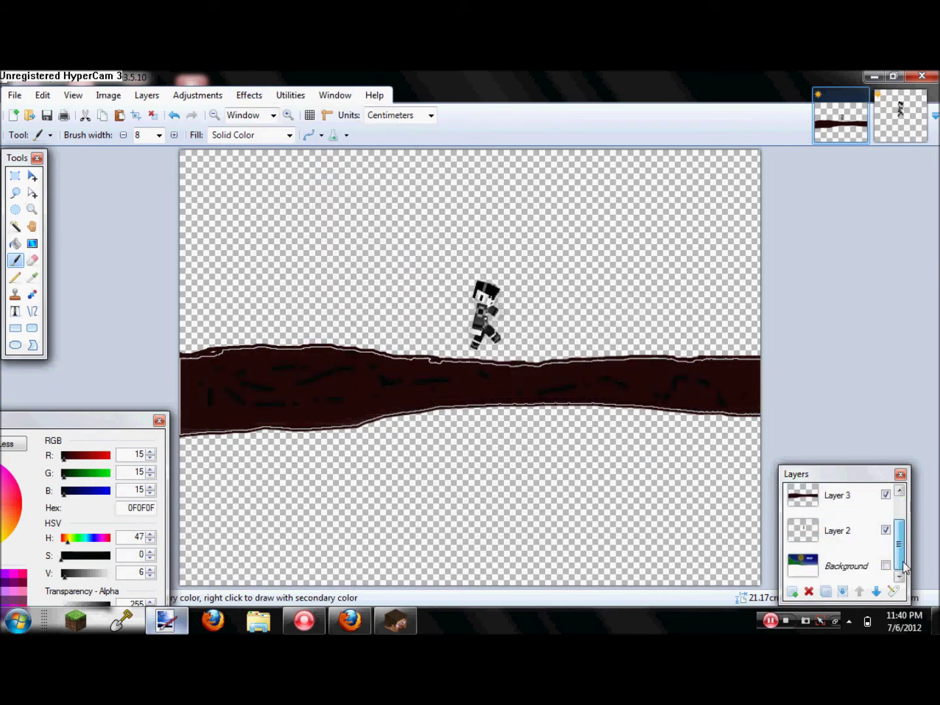
click(886, 565)
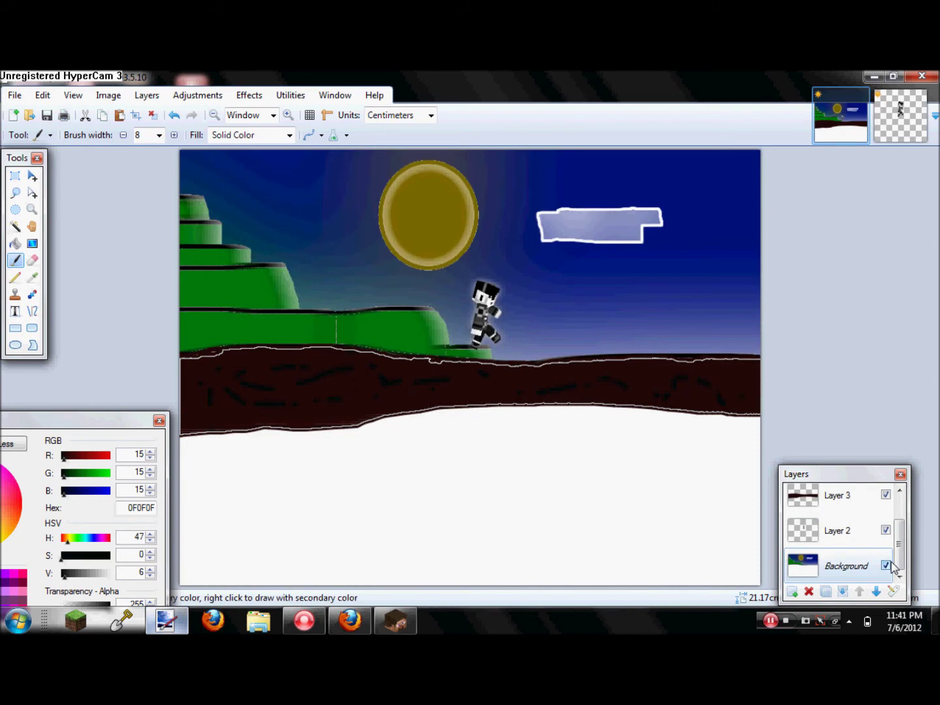
drag(899, 559, 901, 519)
click(154, 116)
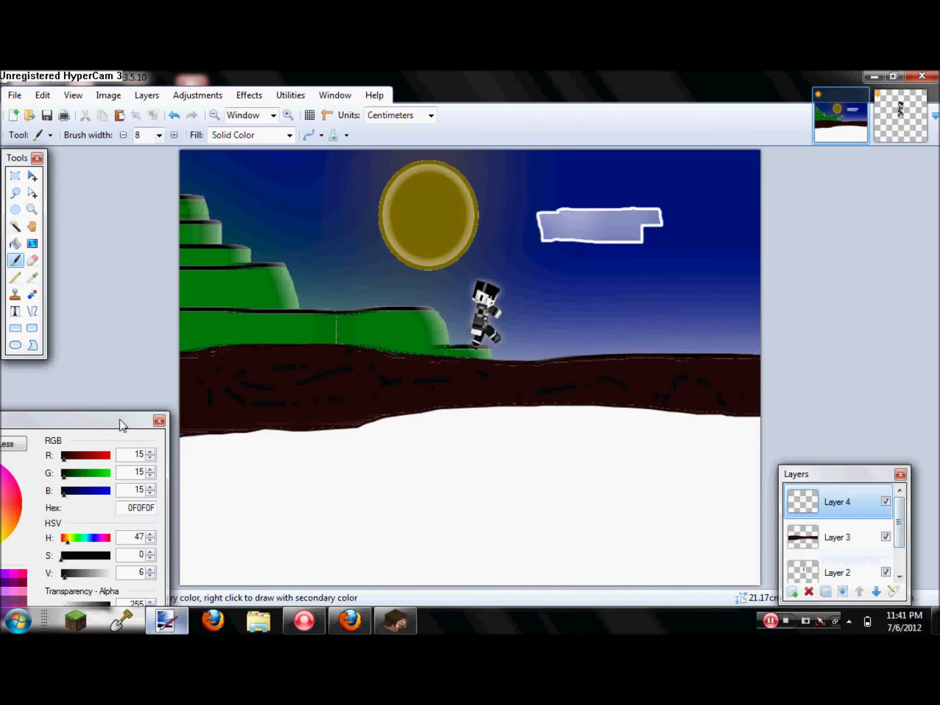
Step: Set the primary color to A0A0A0 and paint the upper and lower edges of a rock band beneath the brown ground
drag(120, 423, 322, 378)
click(90, 549)
drag(196, 381, 16, 463)
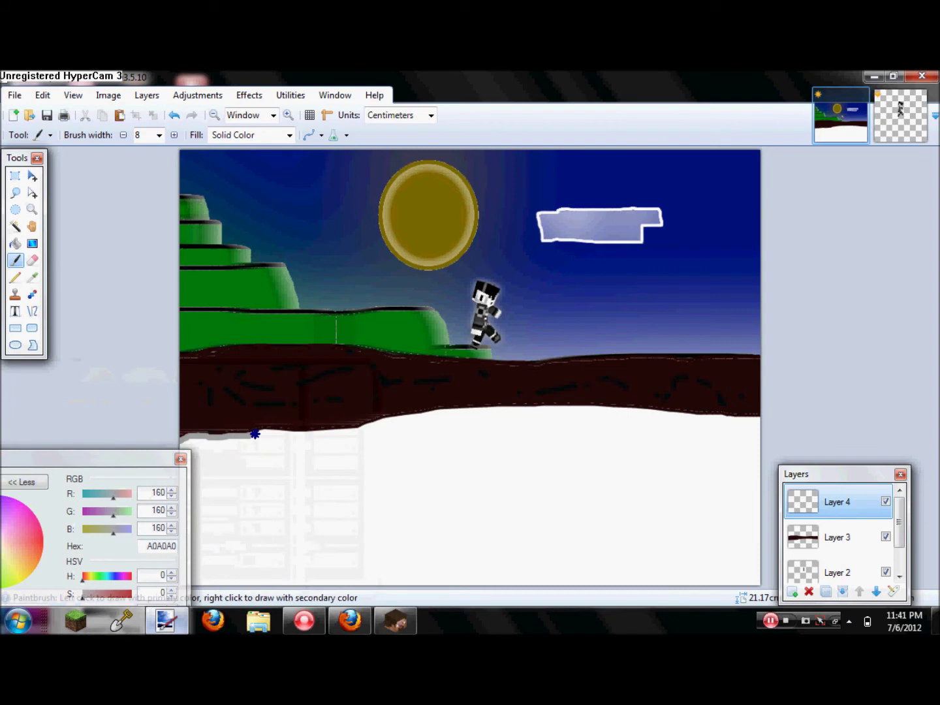
drag(389, 426, 414, 416)
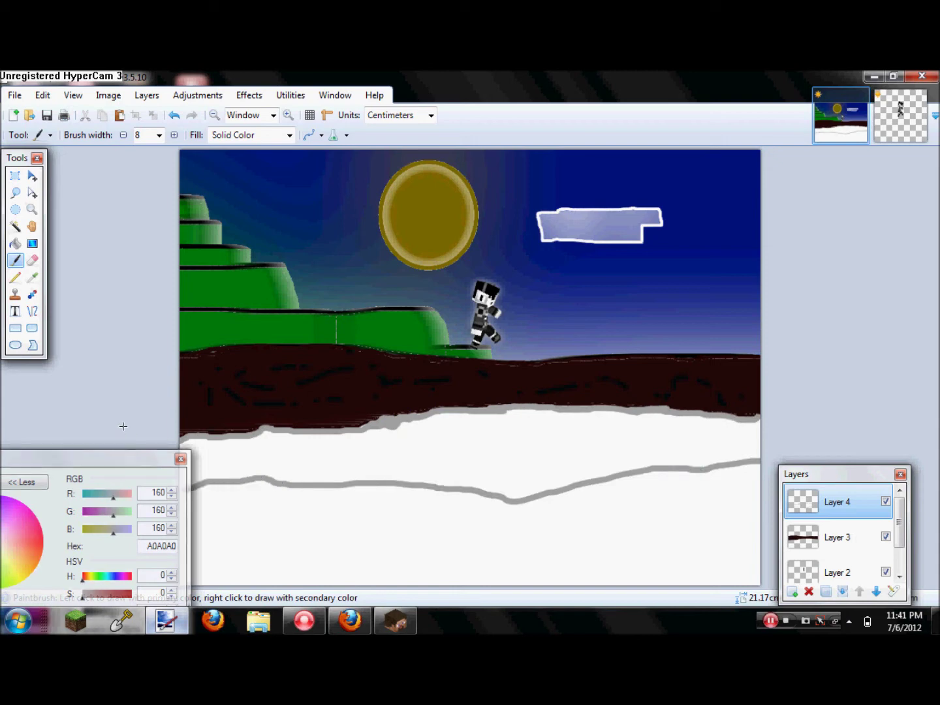
Step: Try filling the area between the gray outlines and undo the fill
click(15, 243)
click(457, 460)
key(ctrl+z)
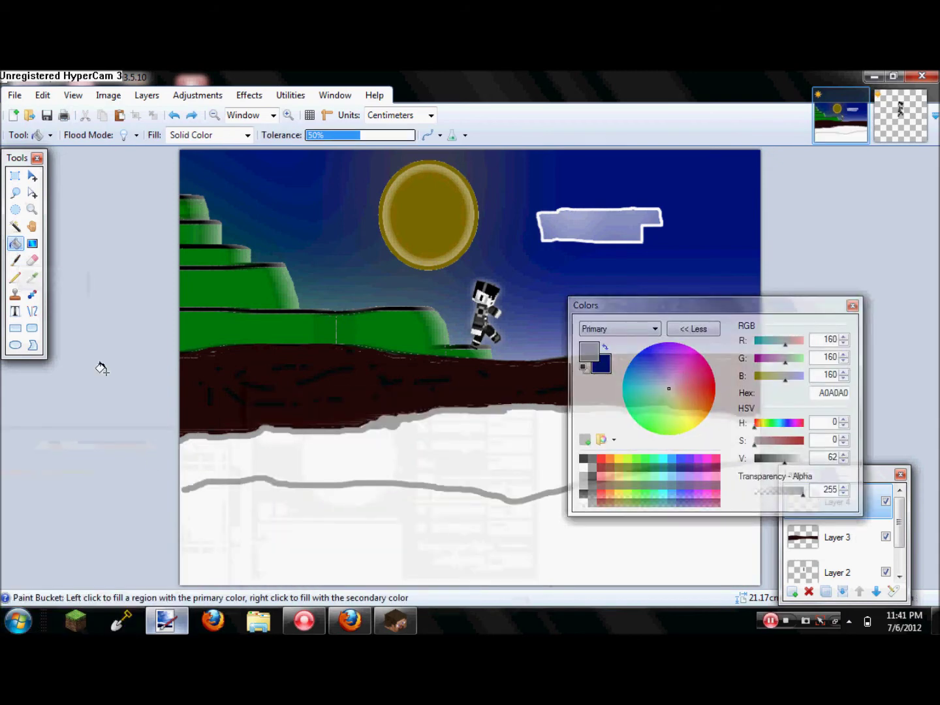
Step: Extend the lower gray line to the canvas's left edge and fill the enclosed band with A0A0A0
click(15, 261)
drag(188, 490, 179, 491)
drag(635, 308, 1, 411)
click(15, 243)
click(427, 450)
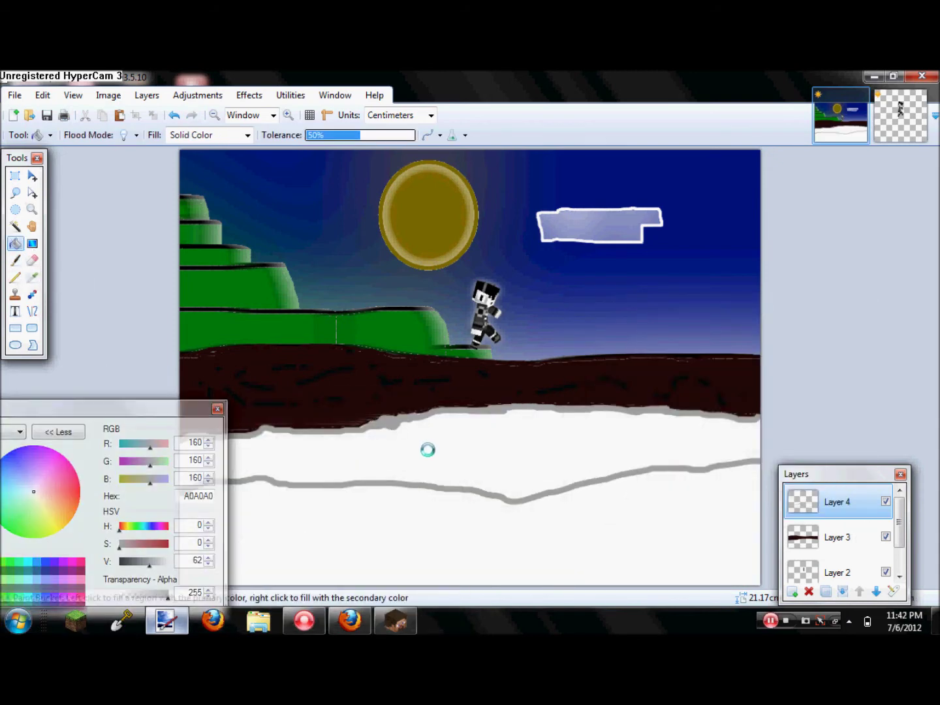
Step: Select the gray rock band with the Magic Wand and set the Paintbrush width to 95
click(15, 226)
click(472, 450)
click(15, 261)
click(160, 135)
click(147, 482)
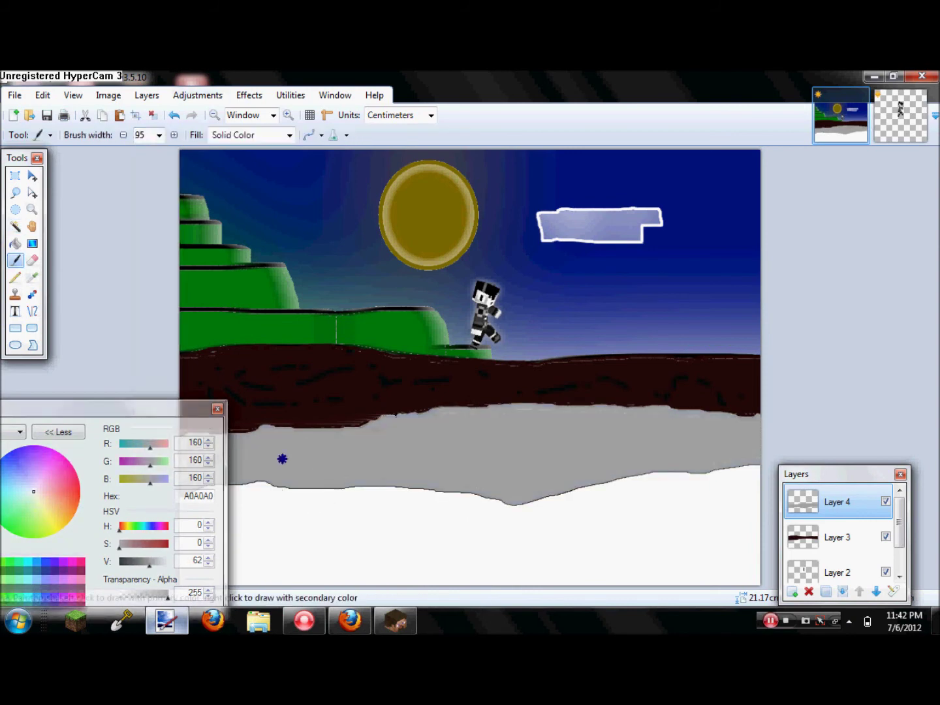
Step: Switch to the Pencil tool and set the primary color to 303030
click(16, 278)
drag(65, 412, 282, 368)
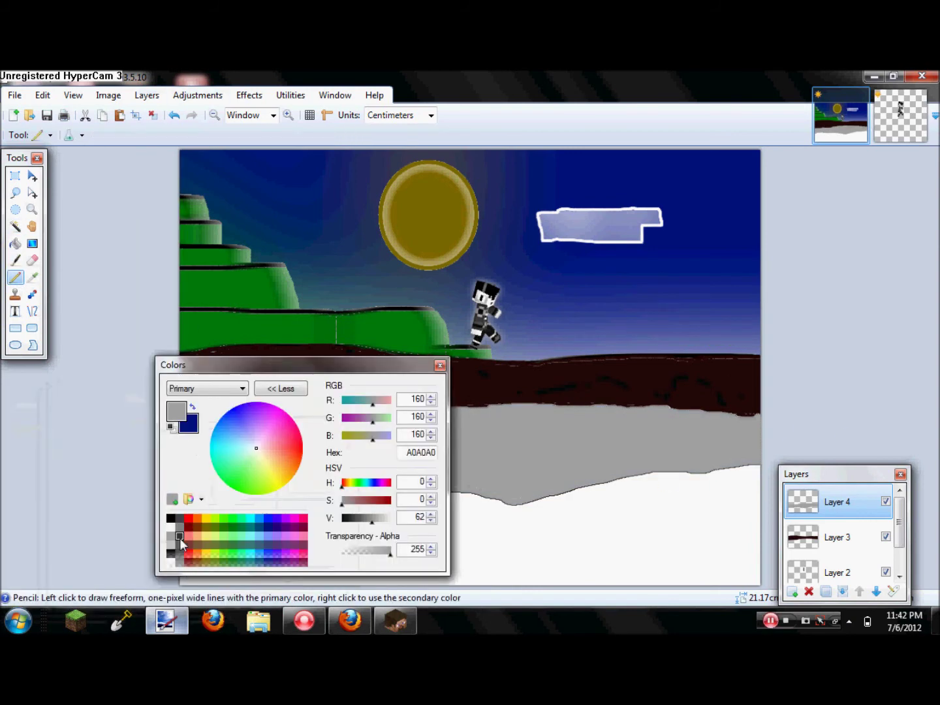
click(175, 534)
drag(175, 366, 4, 369)
Step: Try sketching dark pencil marks in the middle of the gray band
drag(456, 437, 482, 435)
drag(459, 456, 469, 451)
click(488, 449)
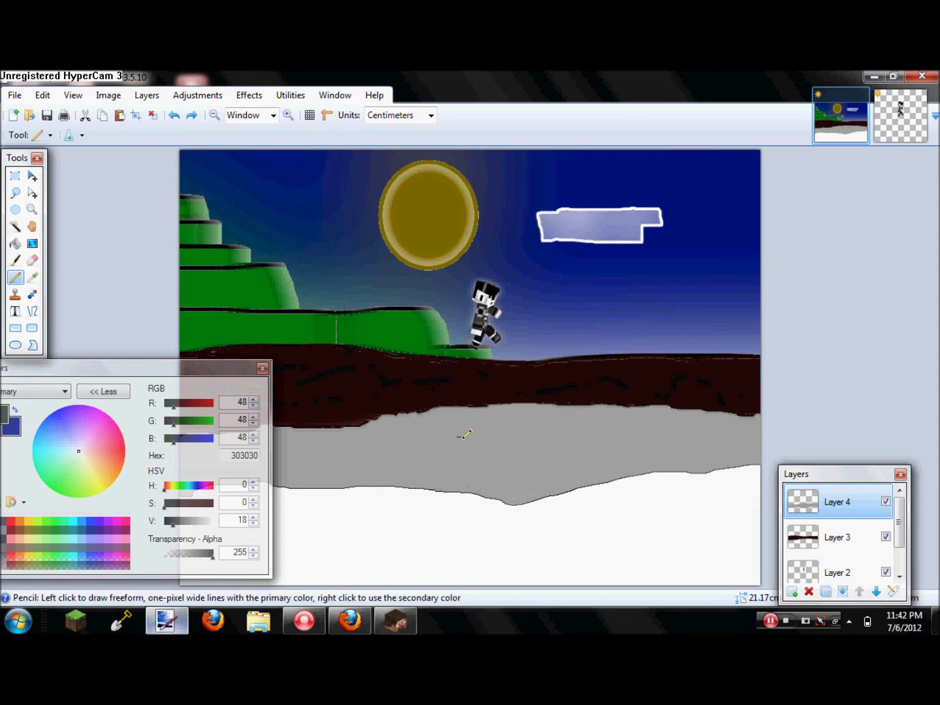
Step: Set the Paintbrush width to 6 and paint small dark stones in the middle of the gray band
click(159, 135)
drag(177, 289, 177, 163)
click(147, 150)
click(158, 134)
click(143, 185)
drag(409, 446, 441, 435)
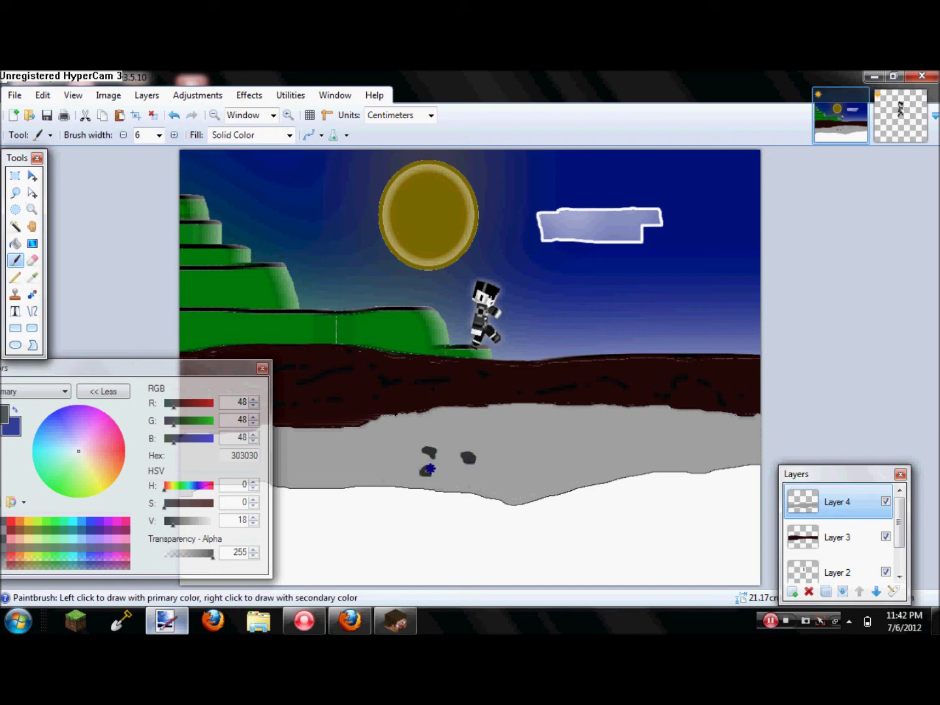
Step: Set the primary color to 51331F and paint short brown marks on the right and left parts of the gray band
drag(131, 368, 320, 356)
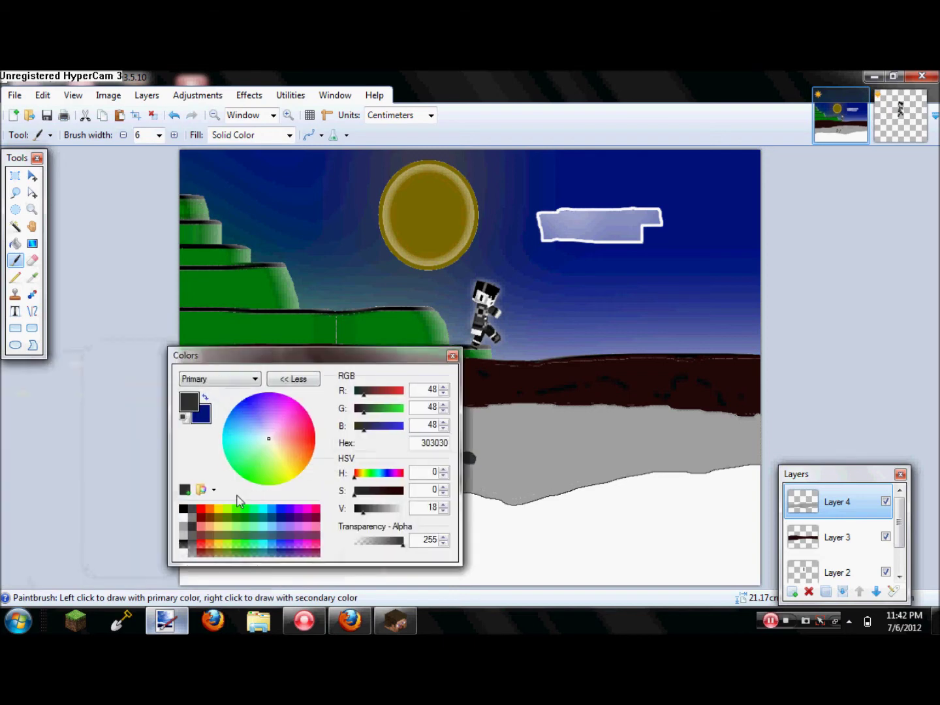
click(206, 521)
click(397, 542)
drag(376, 509, 385, 491)
drag(203, 352, 83, 365)
drag(560, 431, 572, 431)
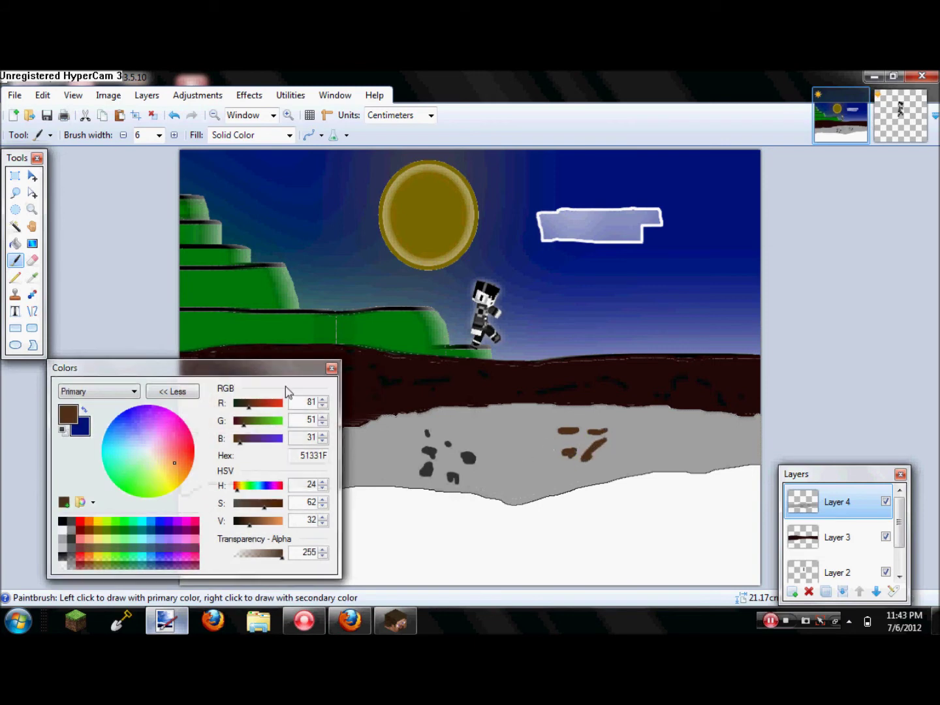
click(172, 391)
drag(157, 377, 53, 434)
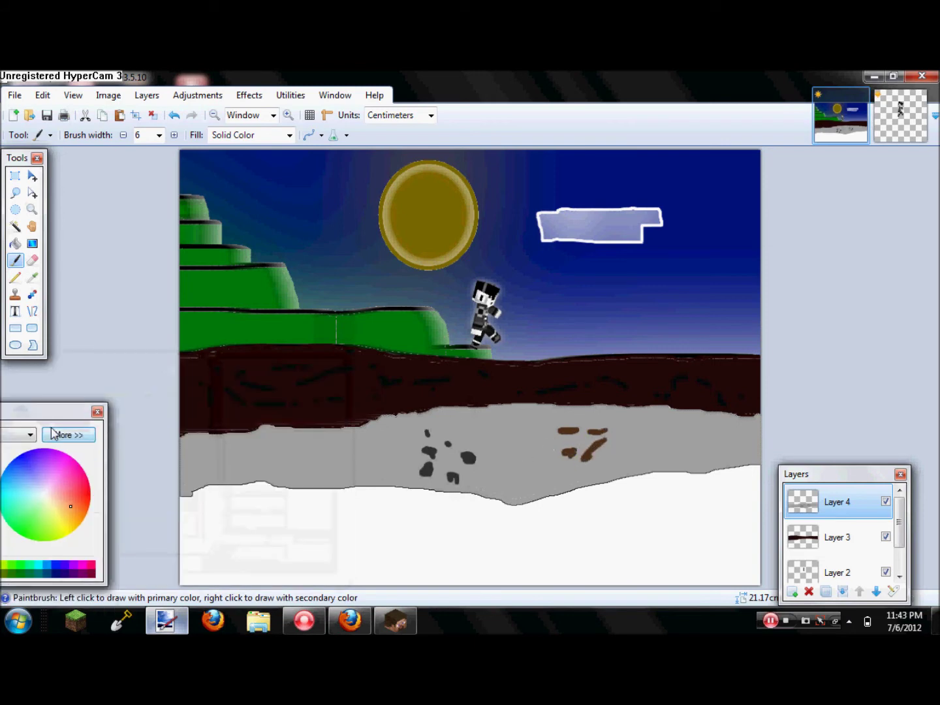
Step: Try the Tiles Reflection XY effect on the gray band with tile size X 1.02 and Y 28.72
click(254, 98)
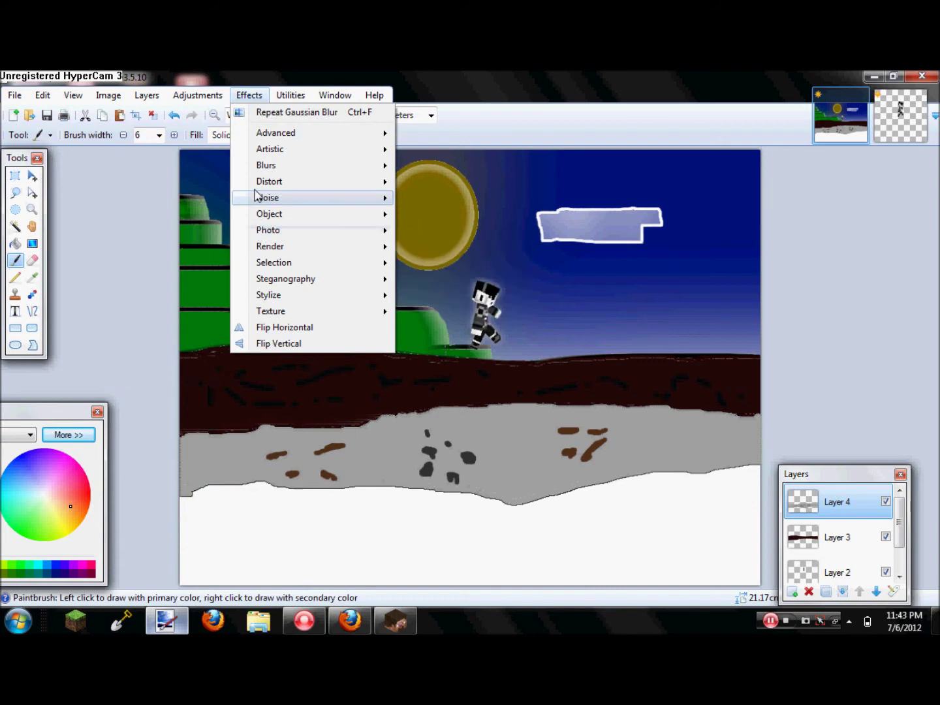
mouse_move(366, 183)
click(485, 468)
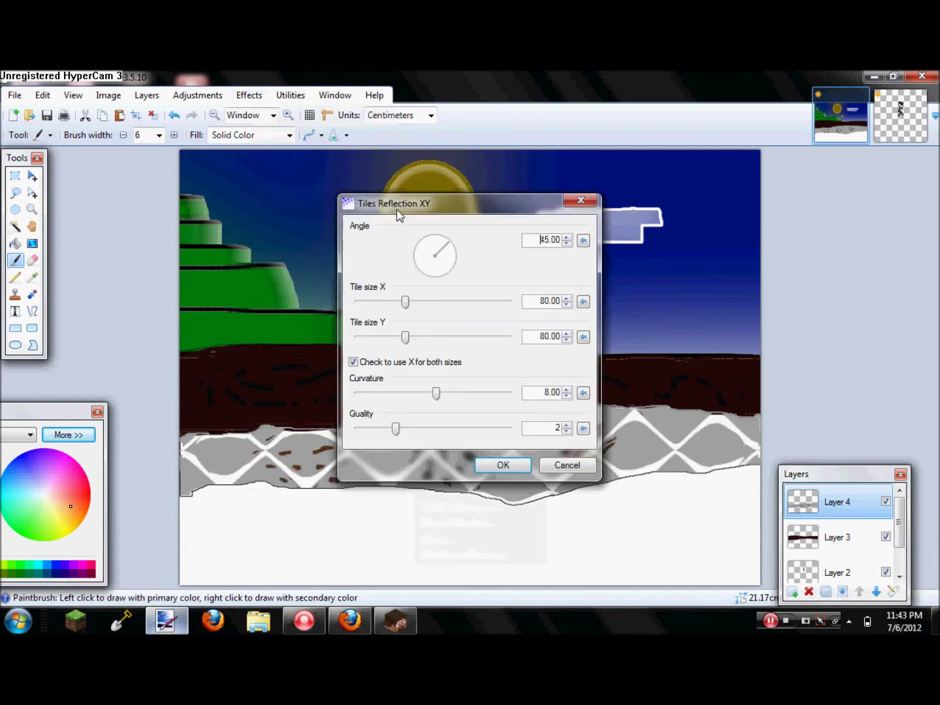
mouse_move(556, 329)
mouse_down()
mouse_move(573, 329)
mouse_move(566, 335)
mouse_up()
drag(612, 361, 592, 361)
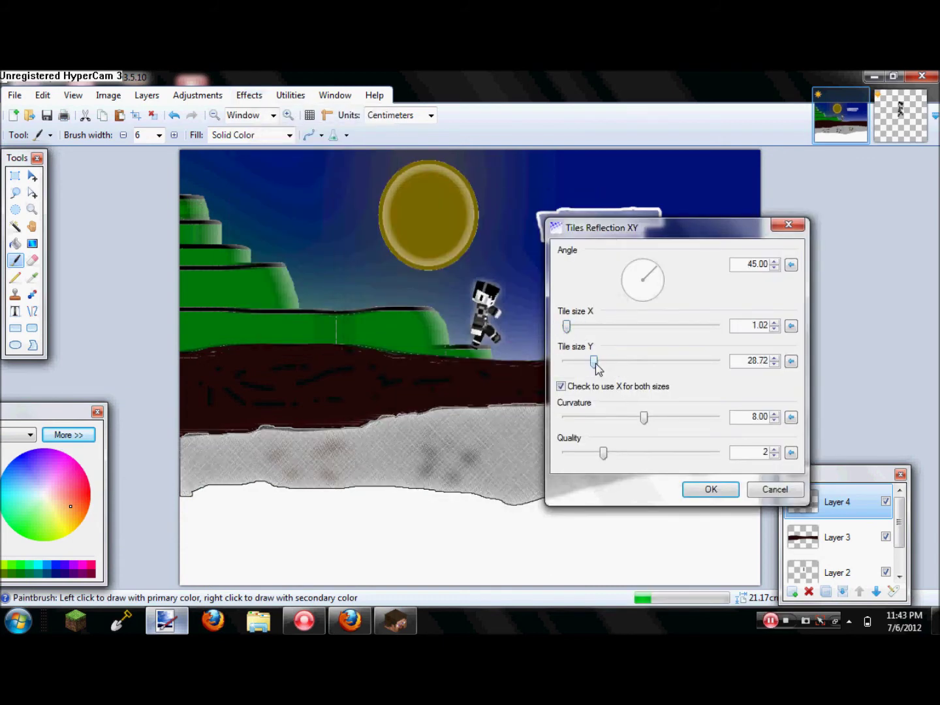
key(Escape)
Step: Try the Motion Blur effect on the gray band with distance 7 and a changed angle
click(253, 98)
mouse_move(329, 166)
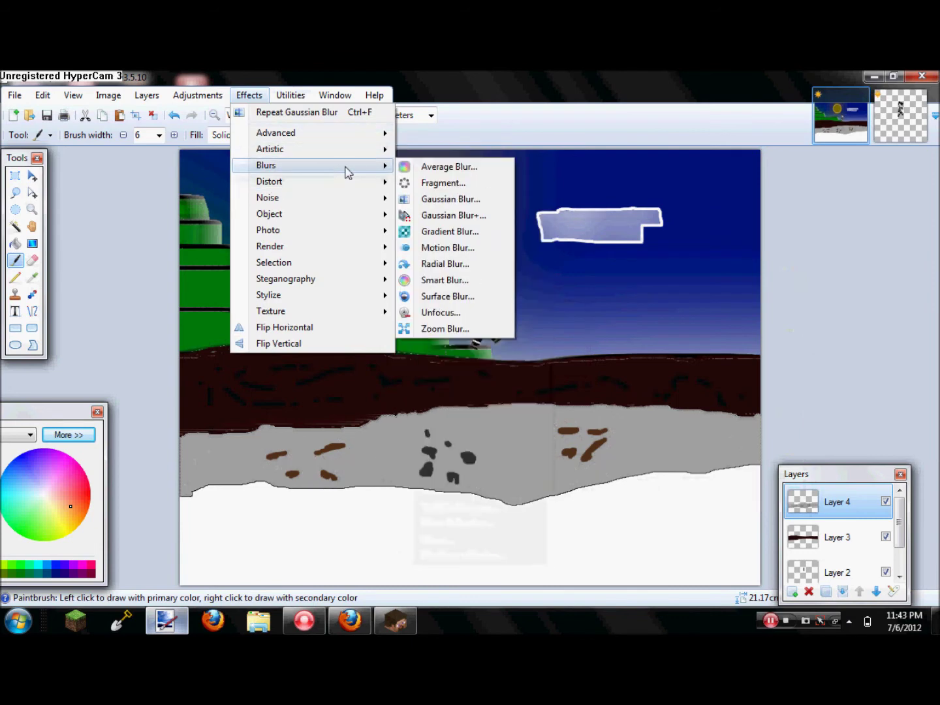
click(438, 245)
drag(545, 254, 694, 242)
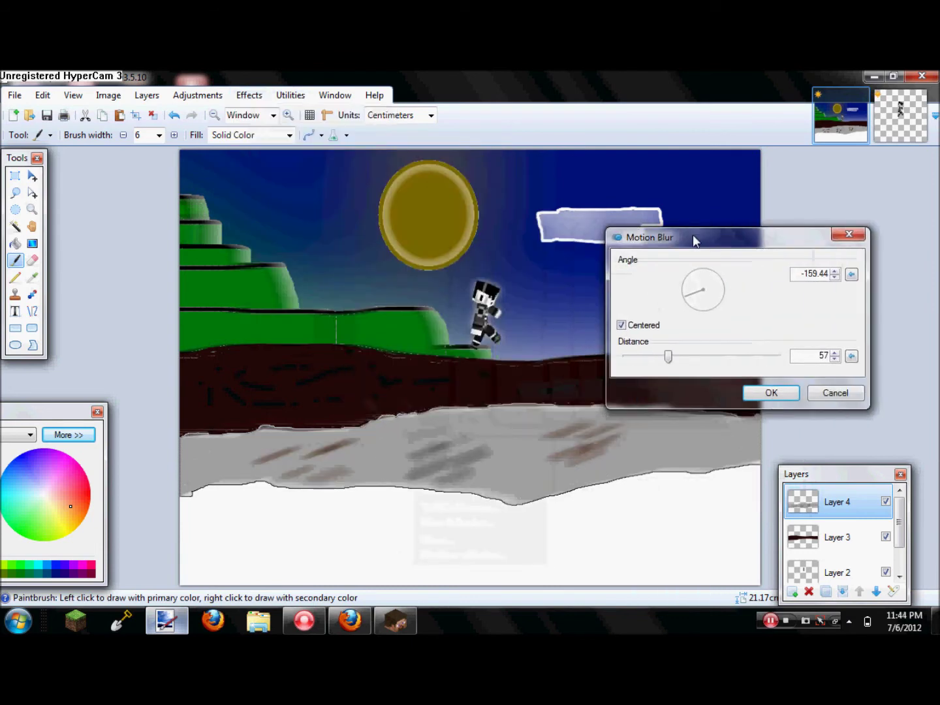
drag(650, 359, 630, 357)
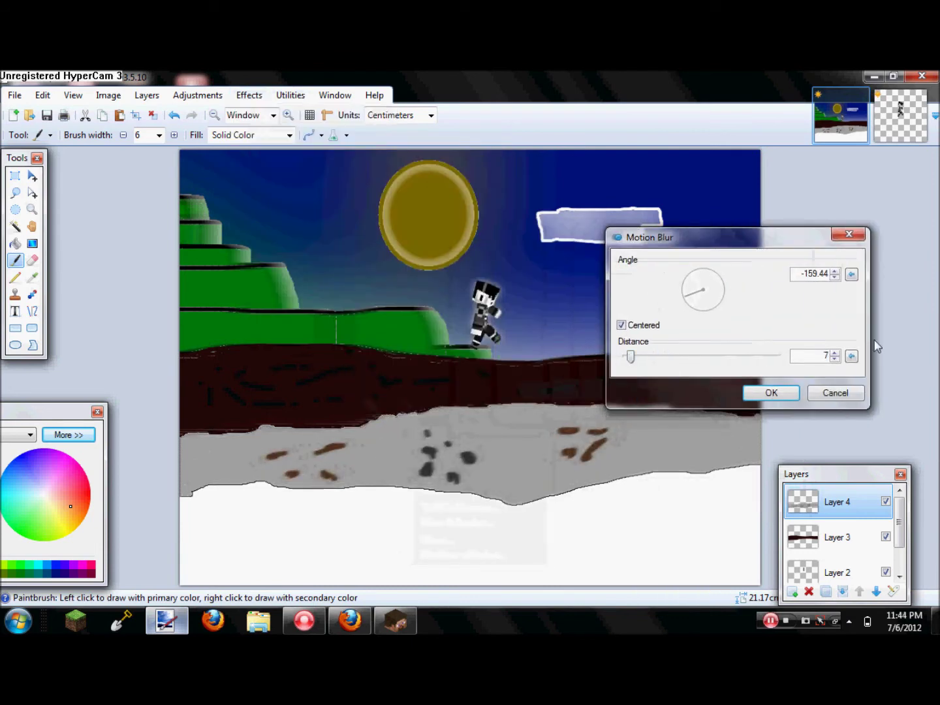
drag(734, 291, 708, 274)
key(Return)
click(249, 94)
mouse_move(363, 235)
click(444, 231)
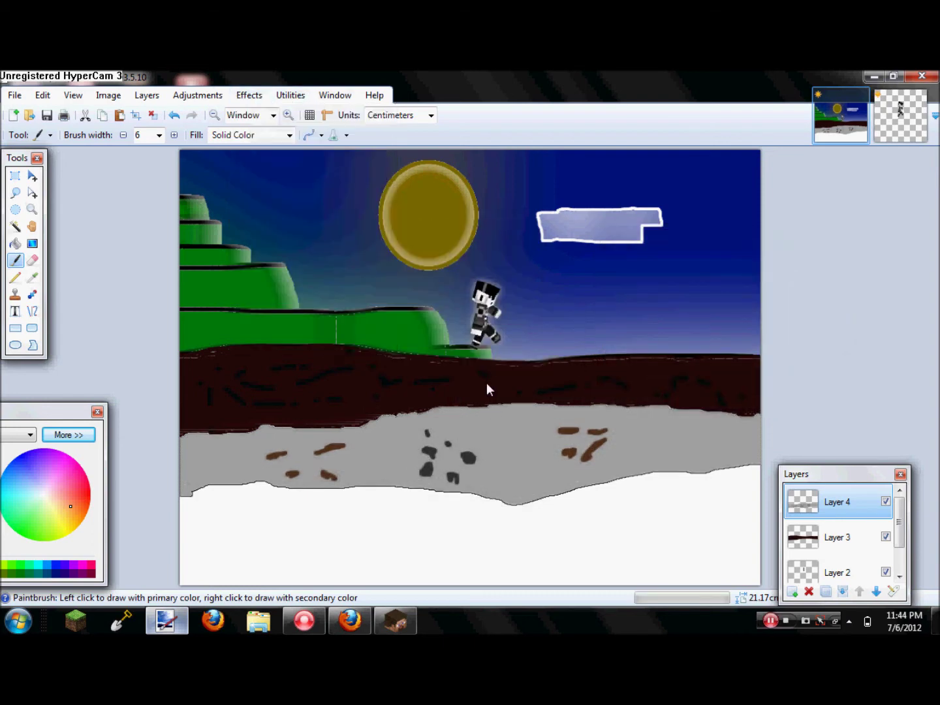
click(567, 390)
Step: Try the Outline Object effect on the selected gray band
click(249, 95)
mouse_move(284, 155)
click(430, 256)
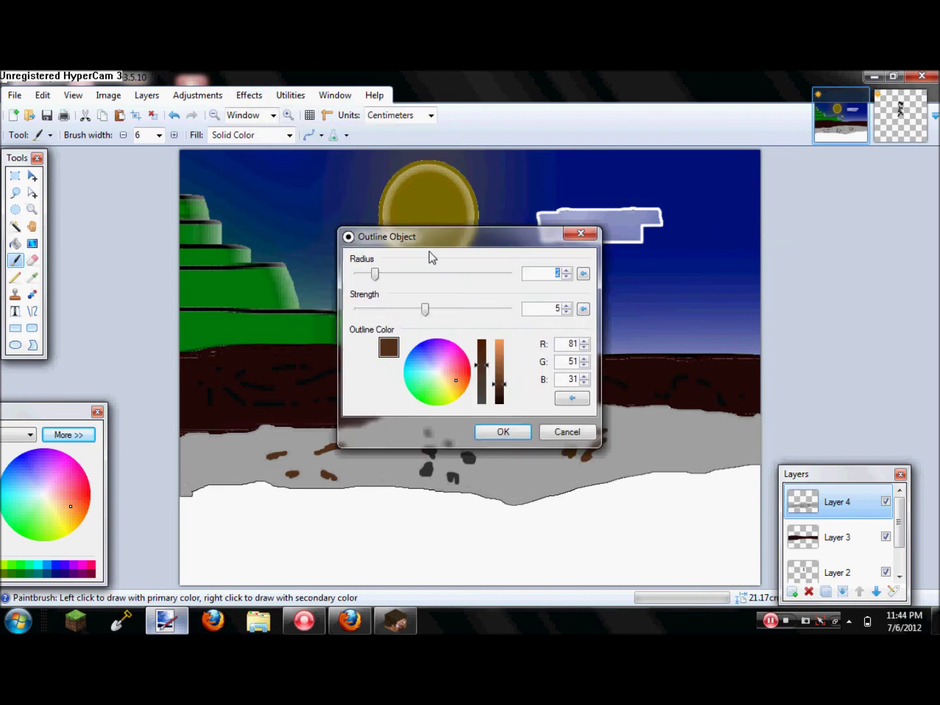
click(667, 379)
key(Escape)
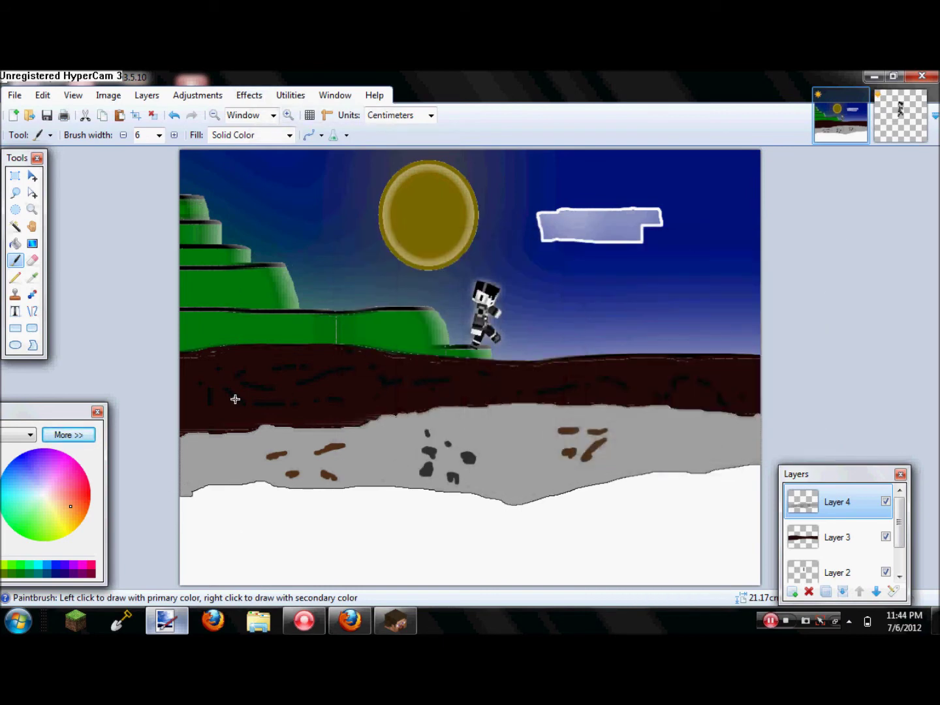
Step: Set the primary color to A0A0A0 and add a new layer above the gray band
drag(17, 412, 17, 368)
click(327, 434)
click(218, 556)
click(791, 592)
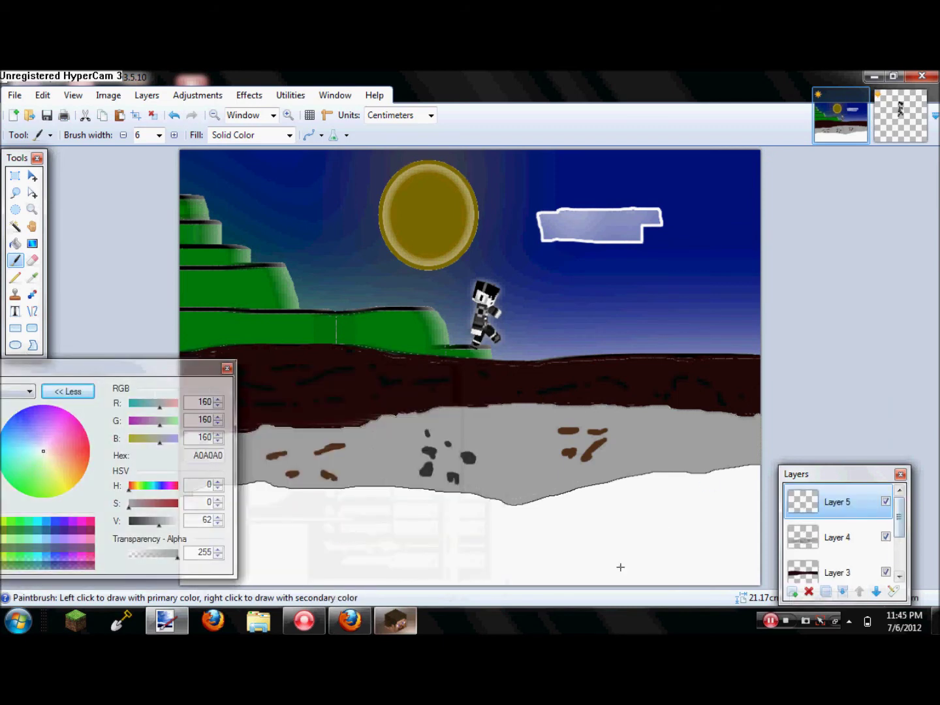
Step: Clear the gray band selection and change the primary color to 404040
drag(182, 369, 27, 376)
key(ctrl+d)
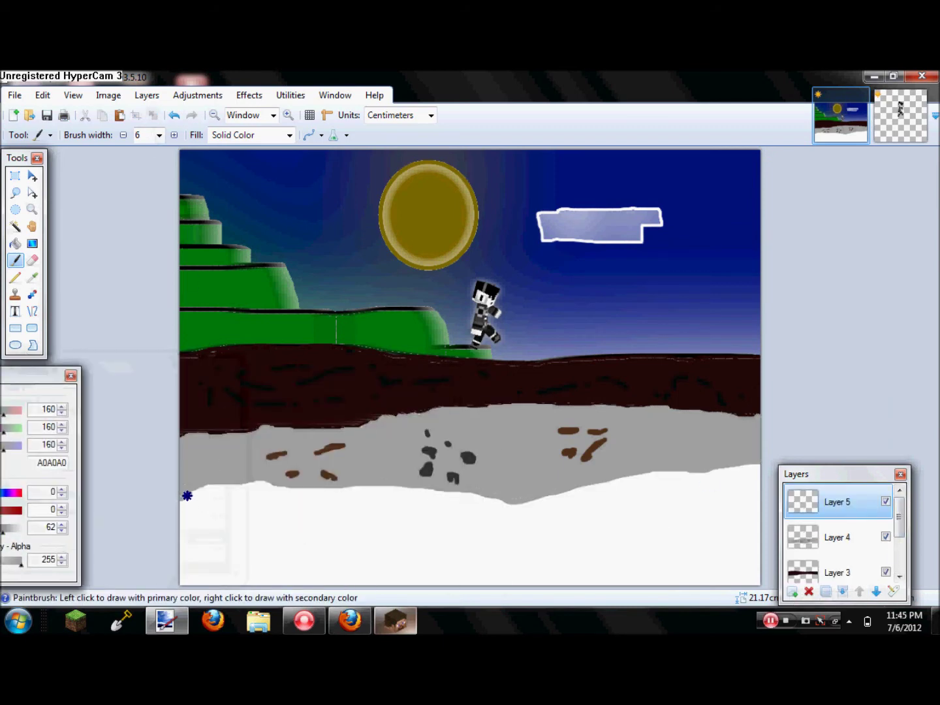
key(ctrl+z)
drag(30, 376, 414, 365)
click(196, 516)
drag(205, 364, 2, 349)
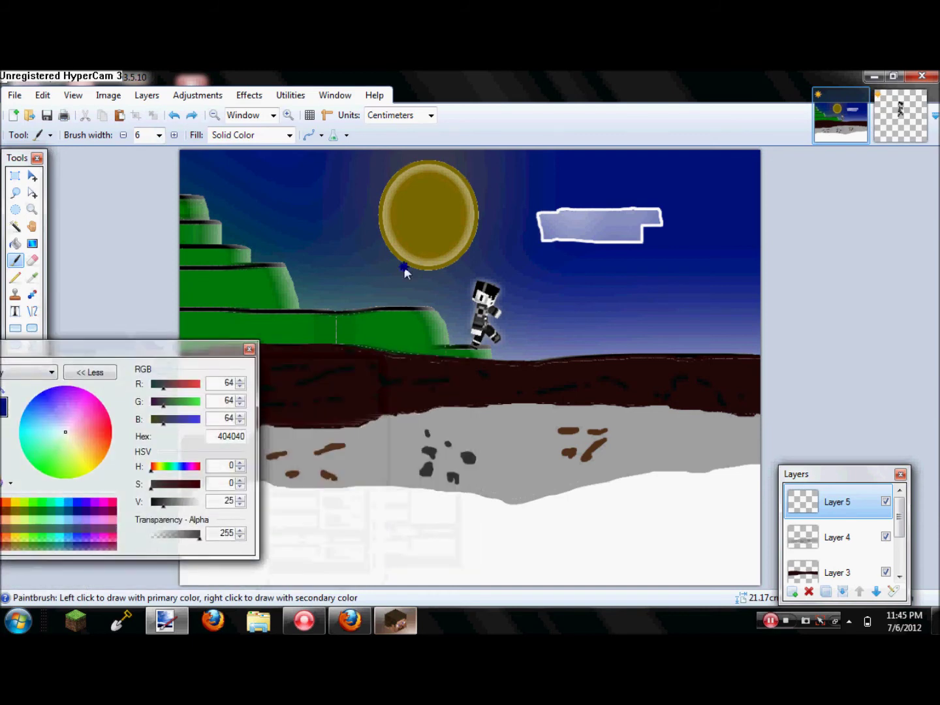
Step: Set the Paintbrush width to 9 and paint a dark gray line along the gray band's lower edge
drag(143, 350, 758, 219)
key(ctrl+z)
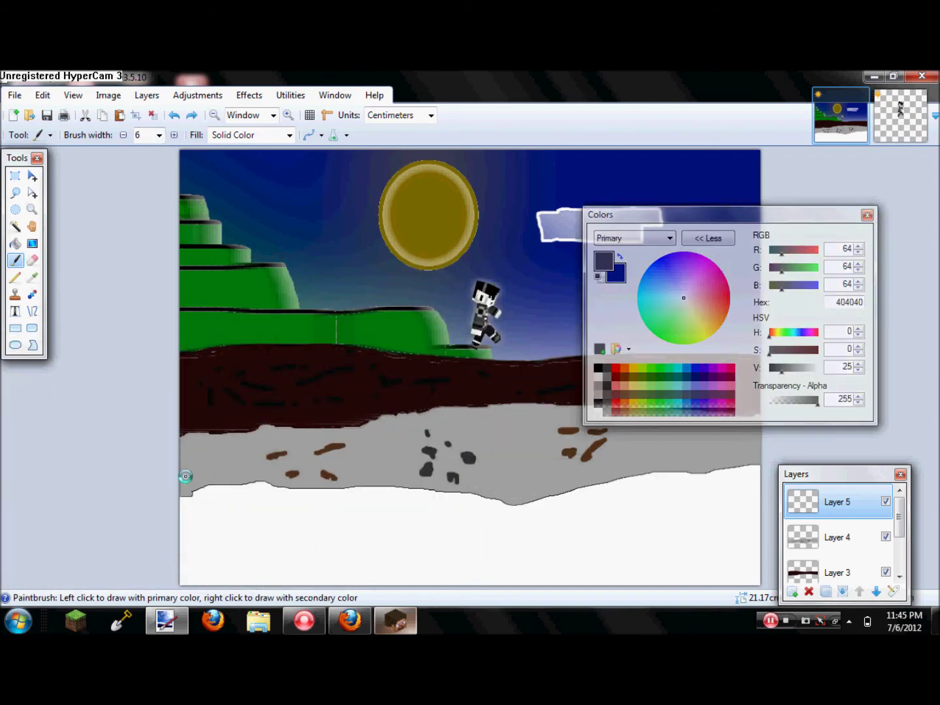
click(197, 119)
click(160, 135)
scroll(161, 155, up, 5)
click(161, 160)
drag(186, 494, 184, 495)
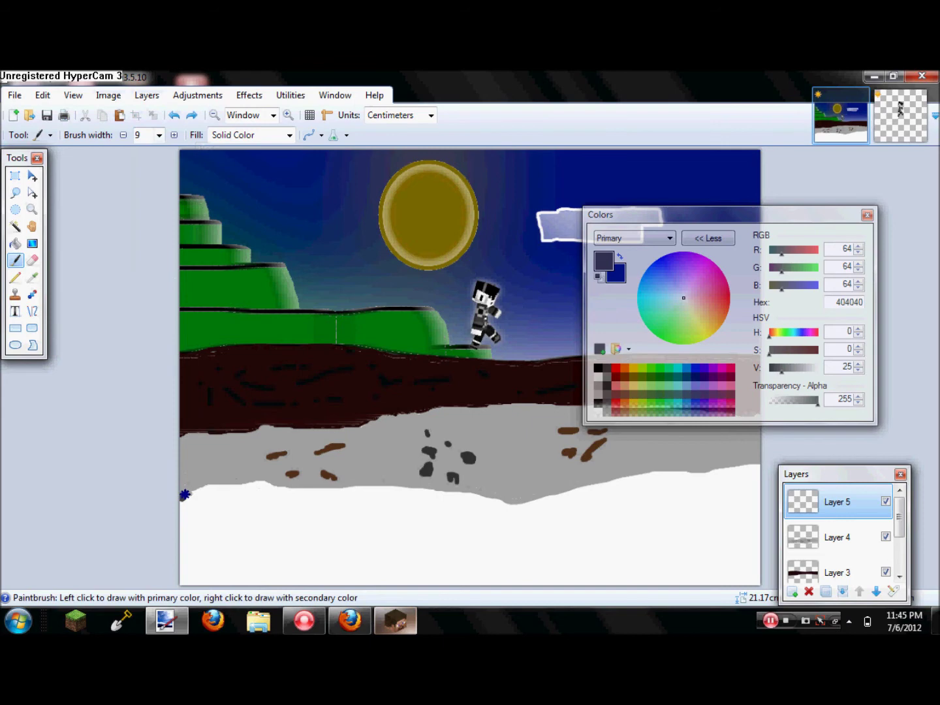
key(ctrl+z)
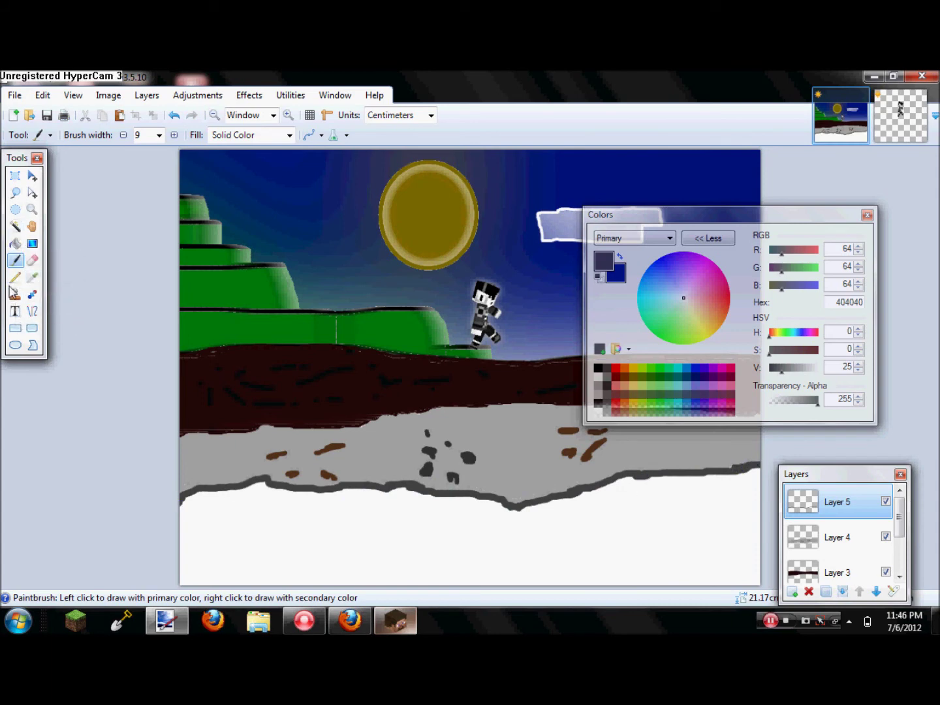
Step: Paint a second dark gray line across the white area below the first one, undoing the stray strokes
mouse_move(178, 542)
mouse_down()
mouse_move(336, 551)
mouse_move(759, 532)
mouse_up()
mouse_move(176, 524)
mouse_down()
mouse_move(246, 543)
mouse_move(168, 521)
mouse_up()
key(ctrl+z)
key(ctrl+z)
Step: Select the area between the two dark gray lines and fill it with color 404040
click(14, 226)
click(212, 512)
click(15, 244)
click(212, 513)
Step: Set the Paintbrush width to 5 and paint yellow FFD800 specks in the middle of the dark gray band
click(17, 261)
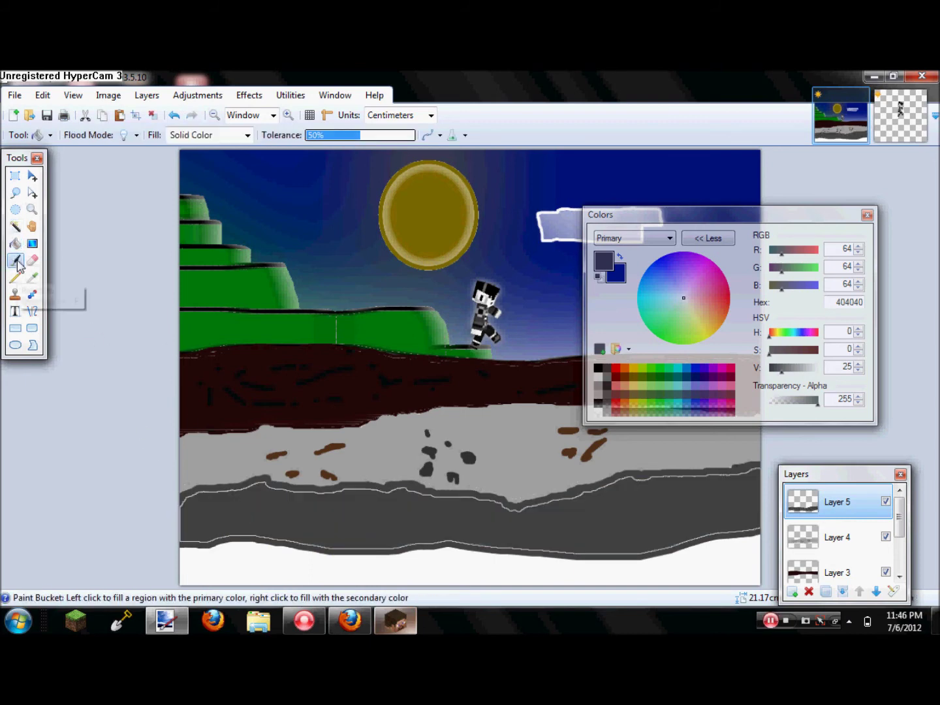
click(15, 260)
click(158, 135)
click(157, 398)
click(158, 135)
scroll(155, 200, up, 5)
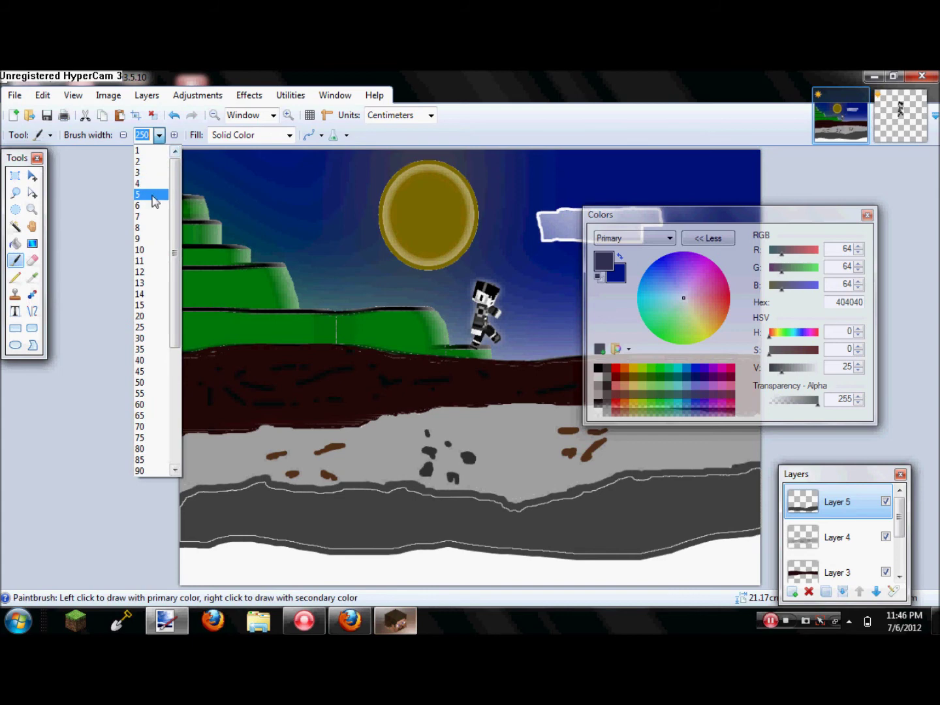
click(155, 200)
click(633, 369)
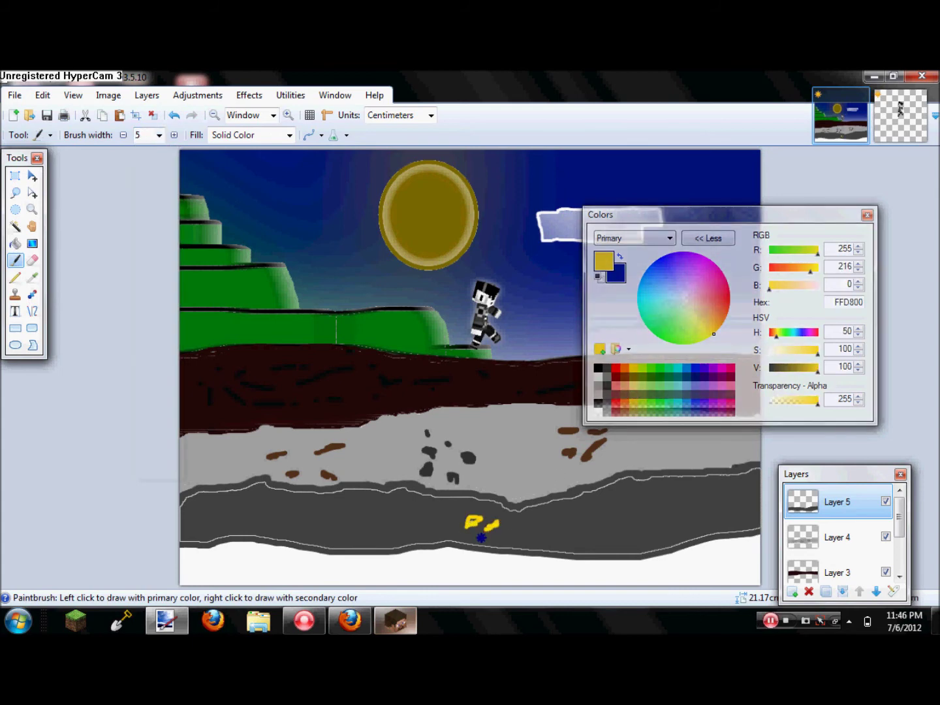
drag(481, 537, 496, 539)
Step: Paint navy 00137F specks and cyan 00FFFF specks in the dark gray band
click(692, 374)
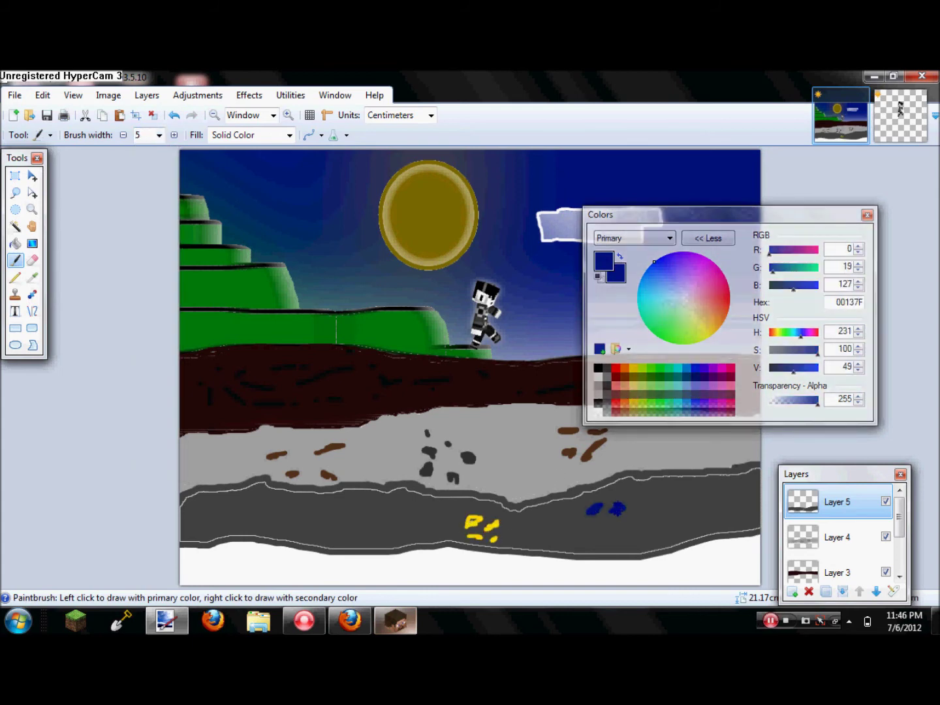
click(682, 369)
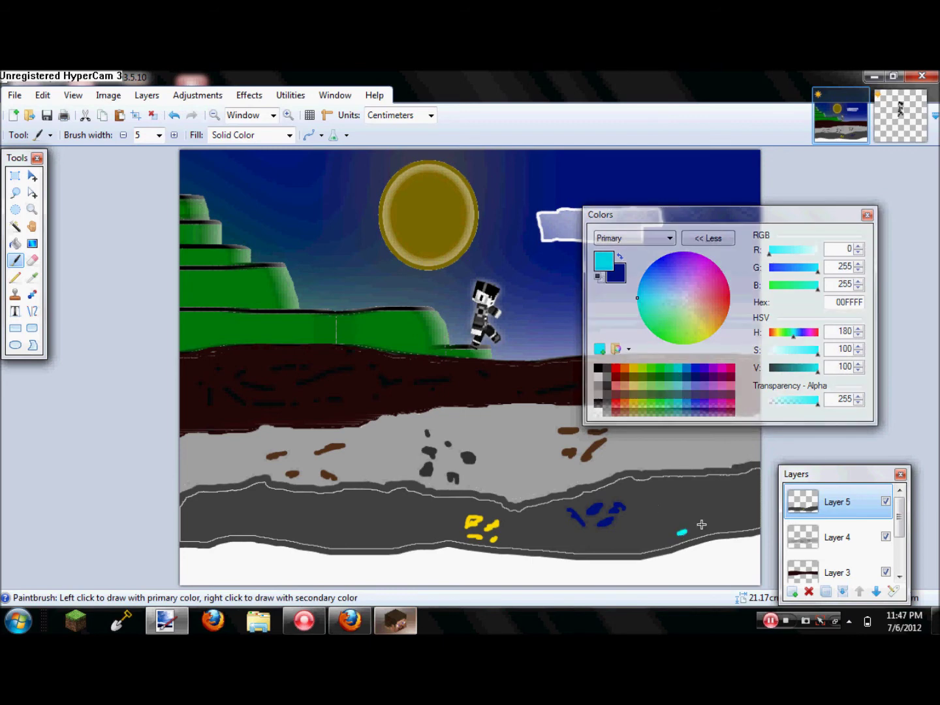
drag(344, 539, 352, 533)
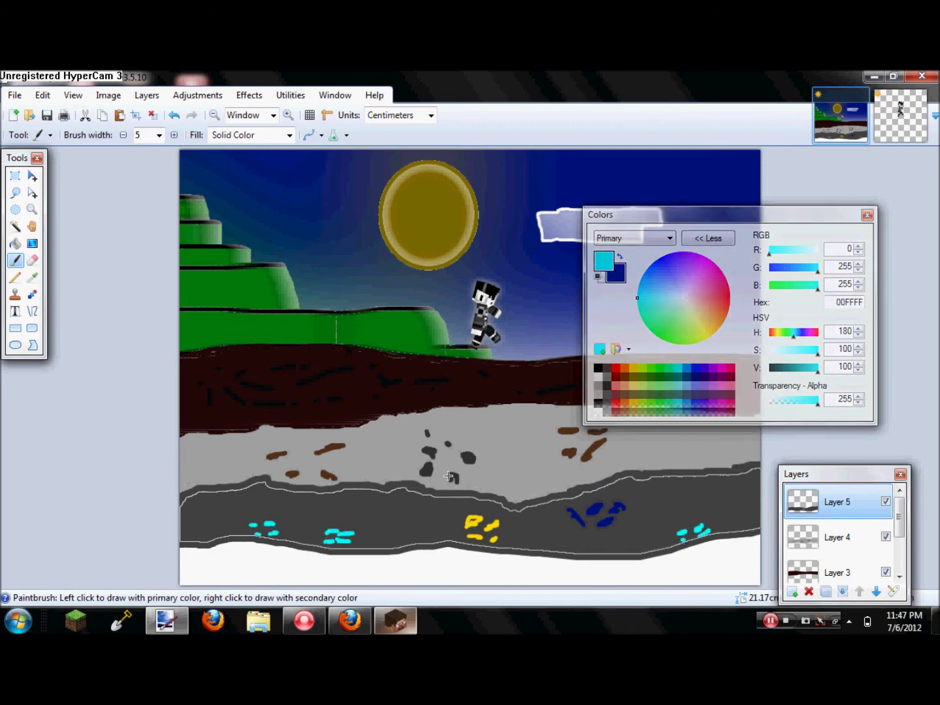
Step: Set the secondary color to yellow and paint yellow specks with it in the left half of the dark gray band
right_click(633, 369)
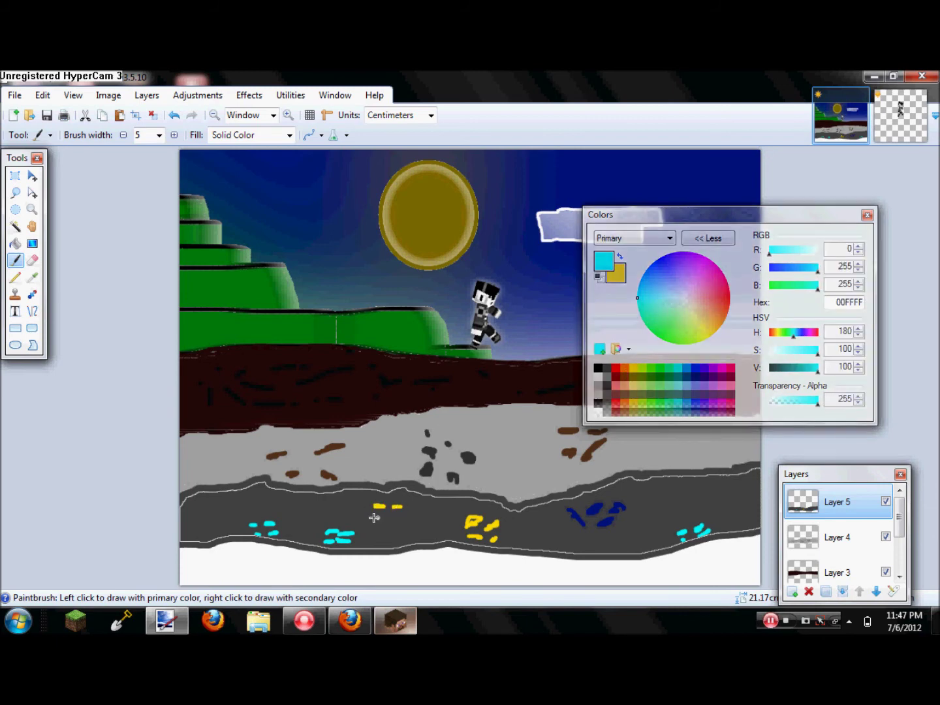
drag(322, 513, 315, 516)
drag(318, 524, 324, 523)
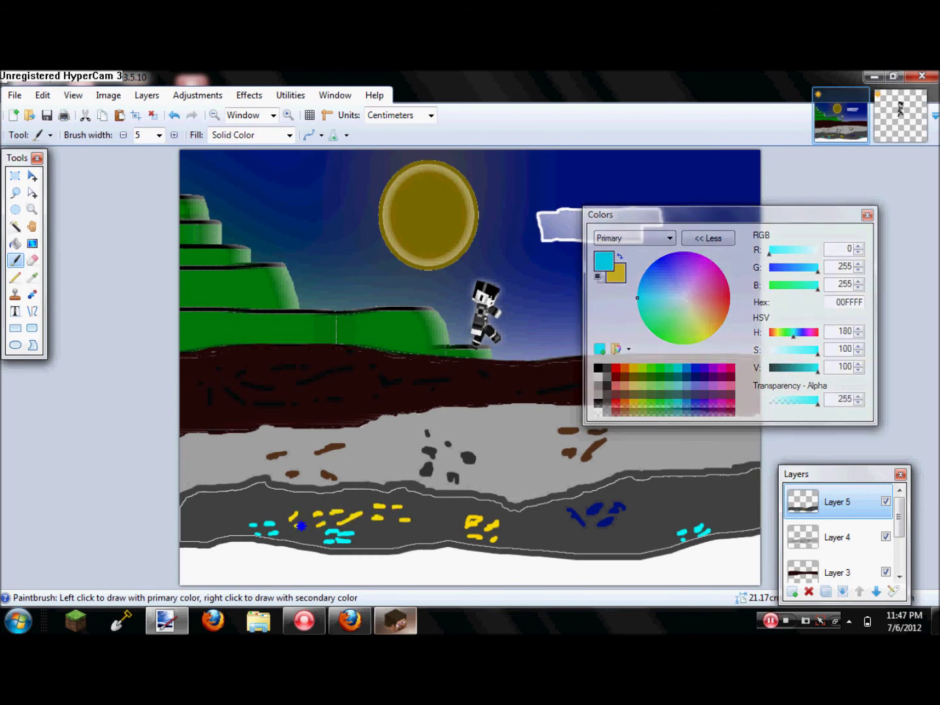
Step: Paint more navy 00137F specks across the dark gray band and yellow FFD800 specks near its left end
click(696, 368)
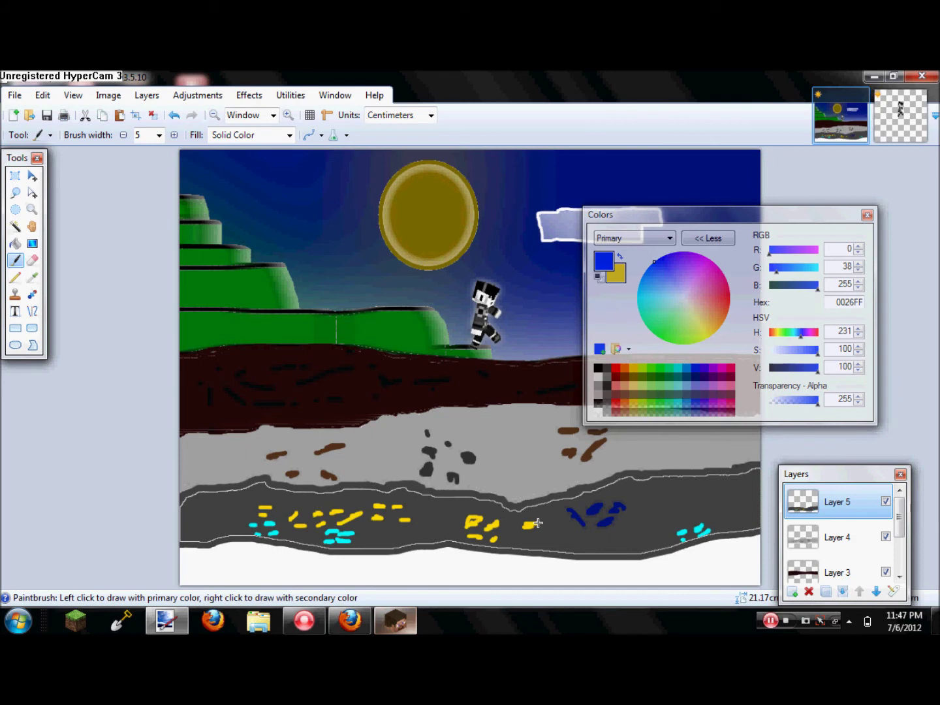
key(ctrl+z)
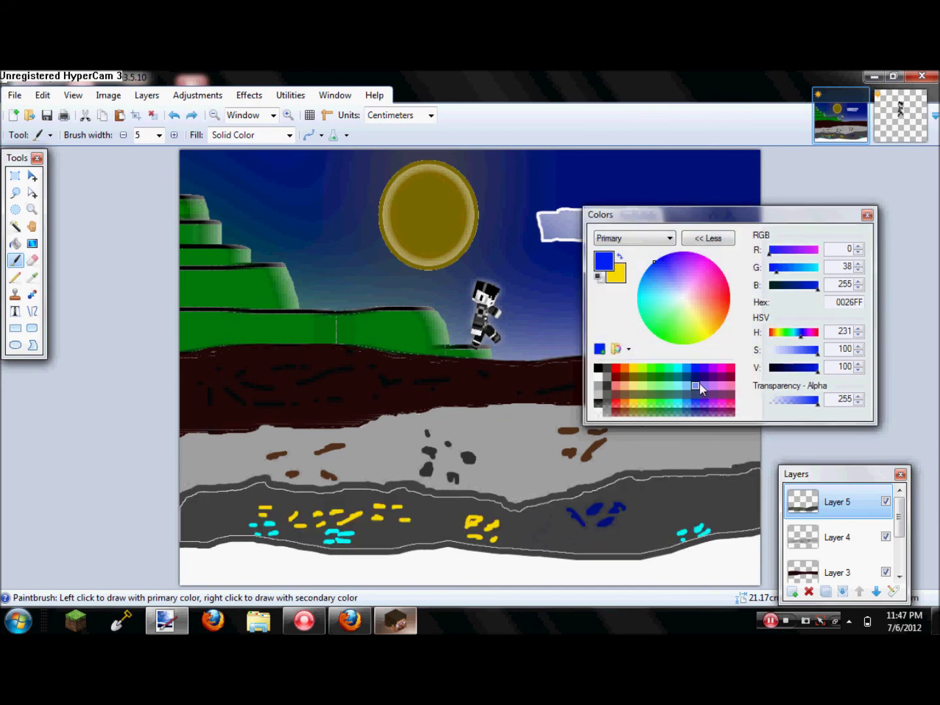
click(699, 383)
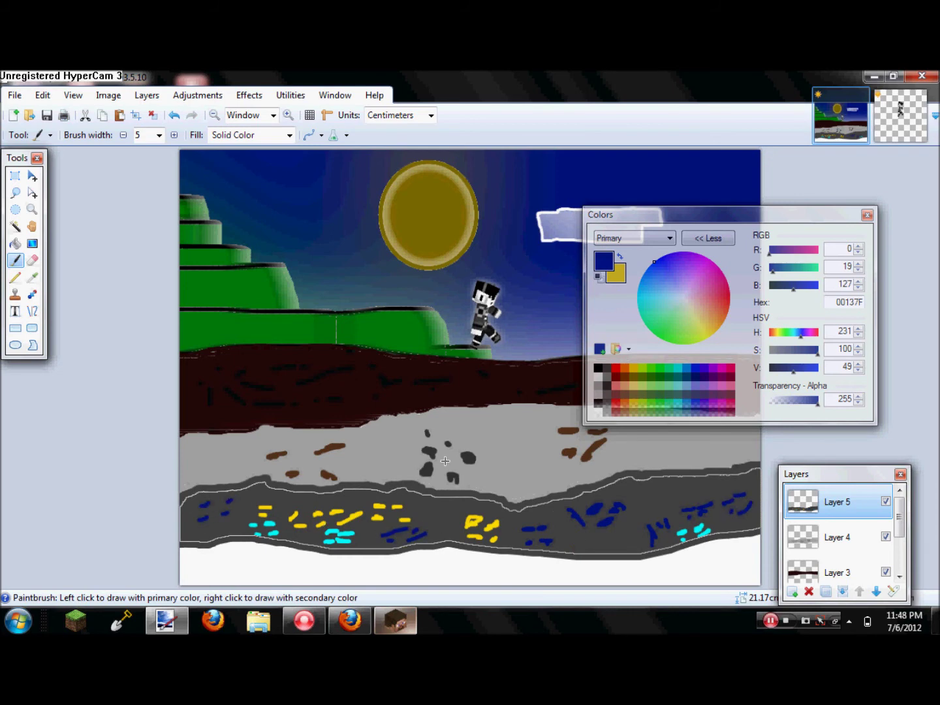
click(634, 368)
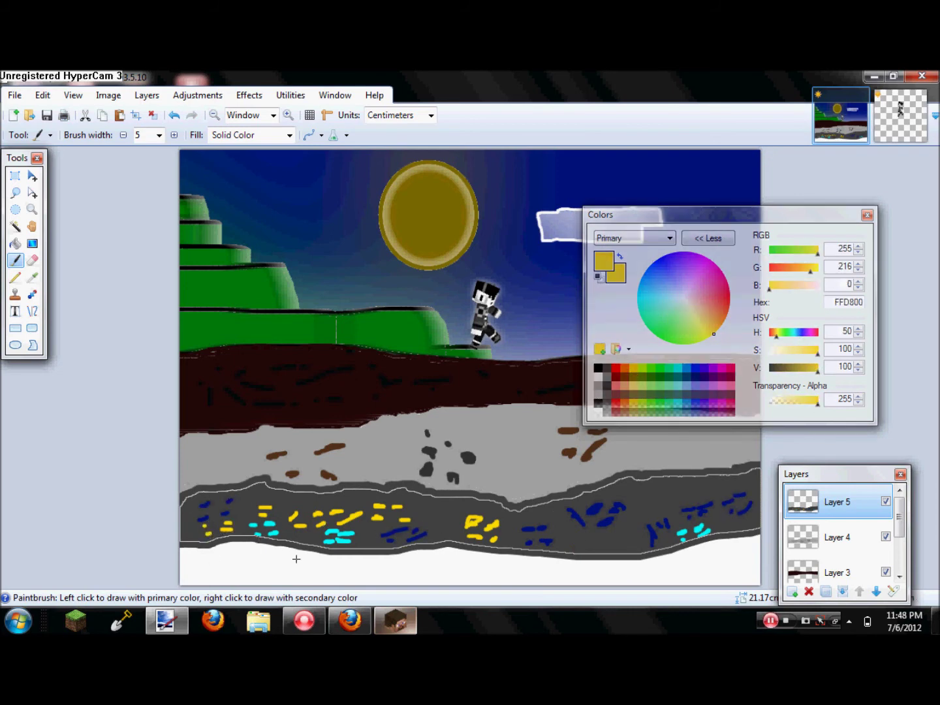
Step: Add a new layer and paint a black line of width 14 along the dark gray band's lower edge
click(791, 591)
click(597, 368)
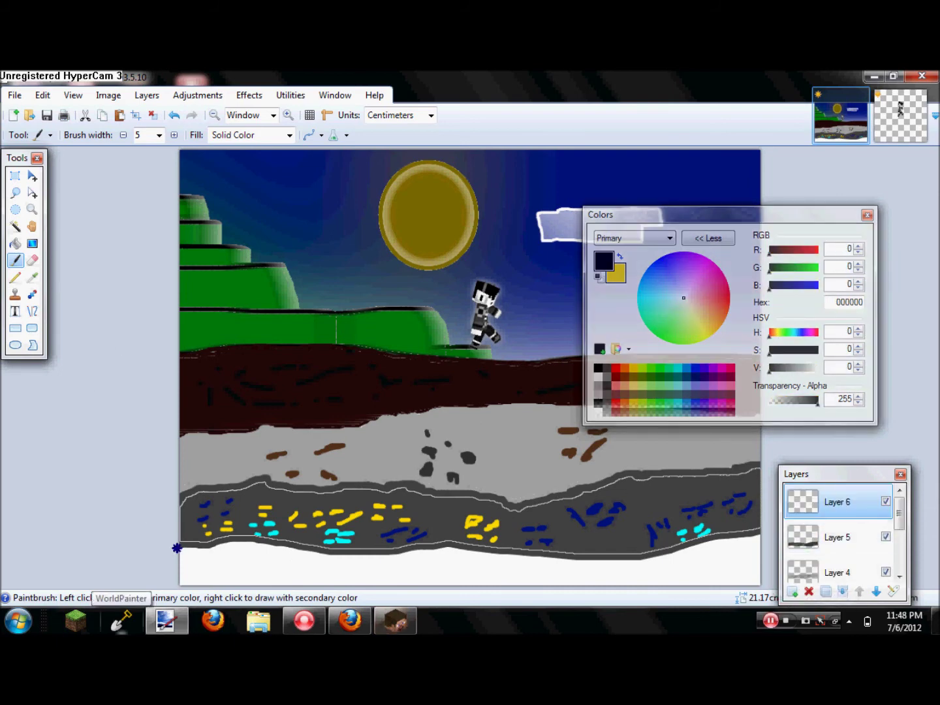
click(152, 117)
mouse_move(178, 548)
mouse_down()
mouse_move(236, 543)
mouse_move(316, 556)
mouse_move(197, 549)
mouse_move(248, 545)
mouse_move(351, 561)
mouse_move(470, 543)
mouse_move(454, 547)
mouse_move(605, 563)
mouse_move(704, 550)
mouse_up()
key(ctrl+z)
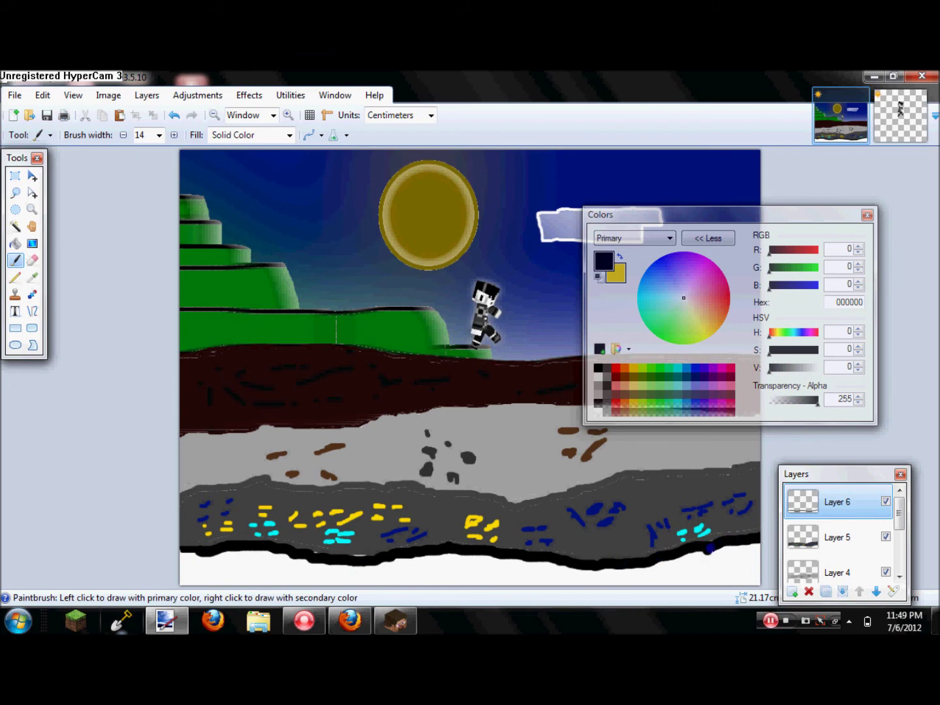
click(14, 243)
click(399, 570)
key(ctrl+z)
Step: Select the white area below the black line and fill it with black
key(b)
click(14, 229)
click(225, 571)
click(14, 244)
click(415, 573)
click(260, 96)
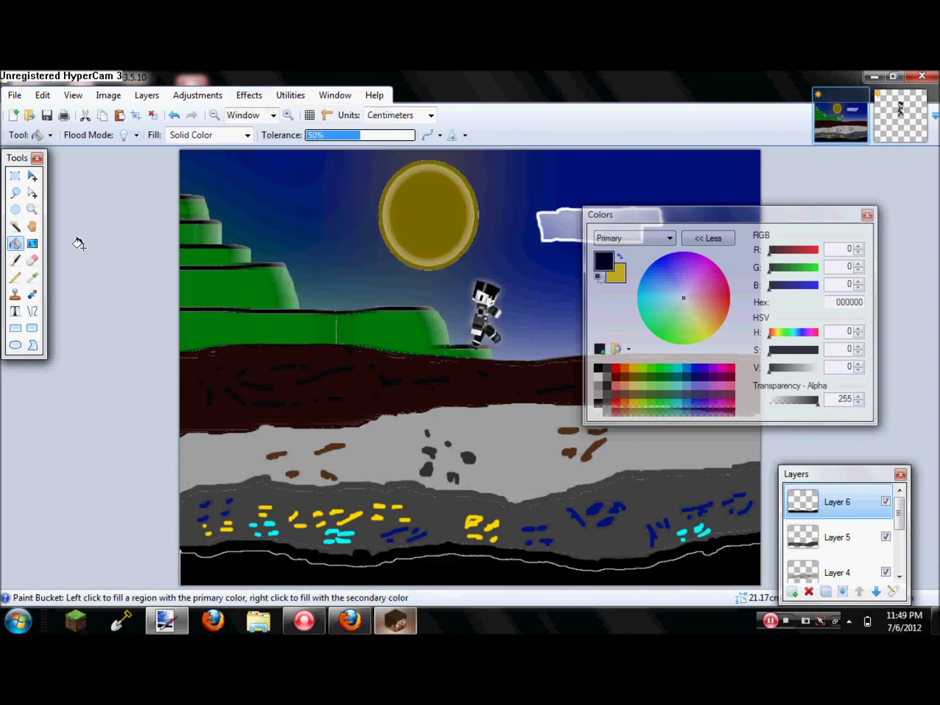
Step: Paint dark gray 303030 dots across the black ground with the Paintbrush at width 14
click(15, 261)
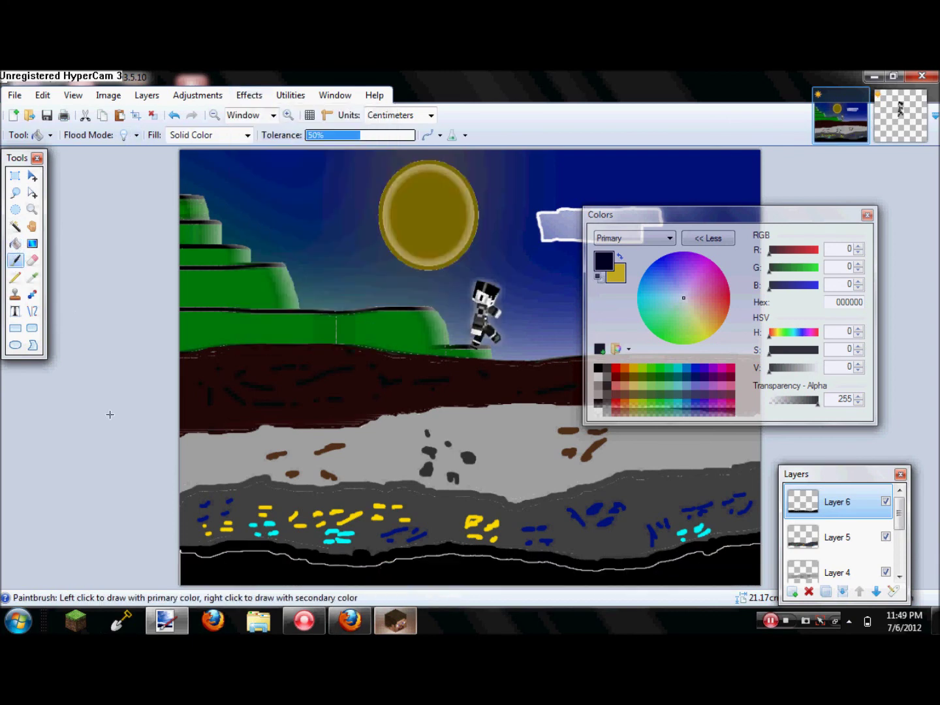
click(606, 388)
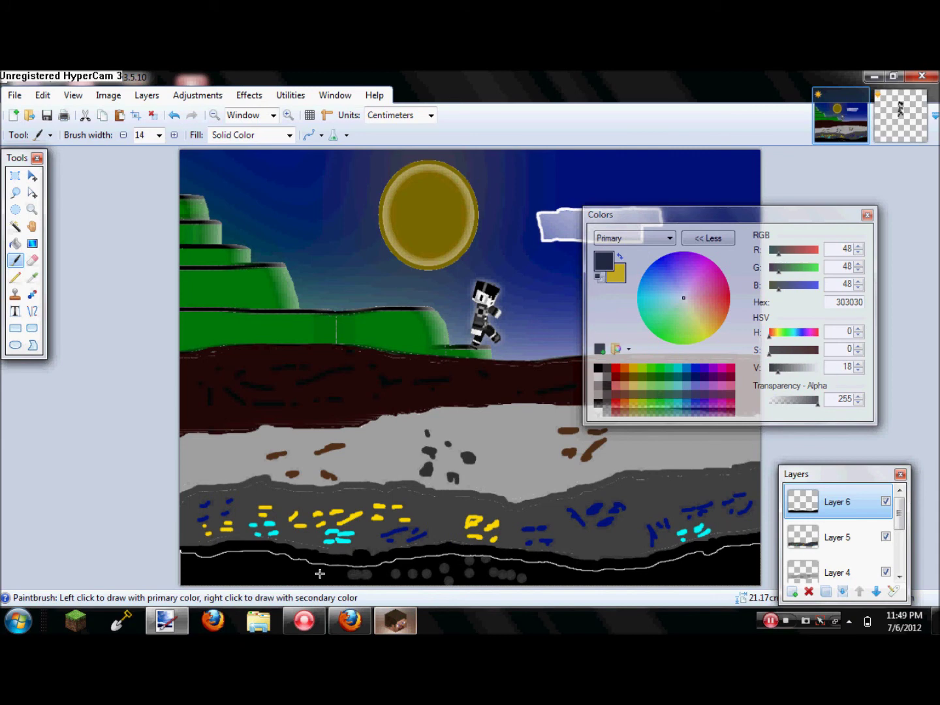
click(249, 94)
mouse_move(313, 181)
click(435, 215)
drag(428, 246, 499, 246)
mouse_move(404, 318)
mouse_down()
mouse_move(459, 318)
mouse_move(399, 318)
mouse_up()
click(566, 459)
Step: Try the Flames render effect on the black ground layer
click(249, 94)
mouse_move(344, 237)
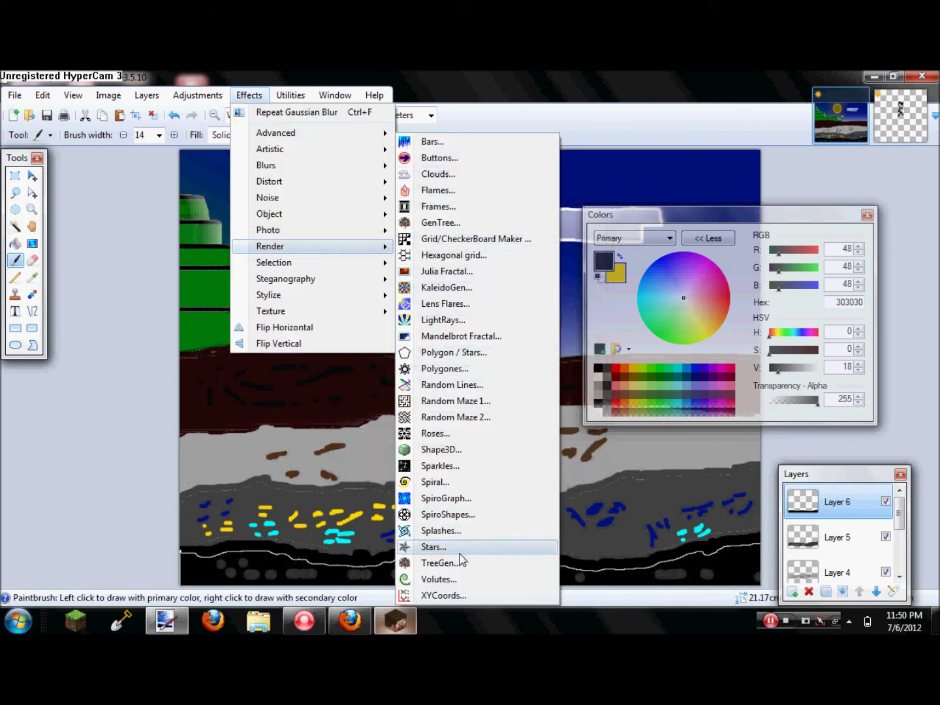
click(444, 190)
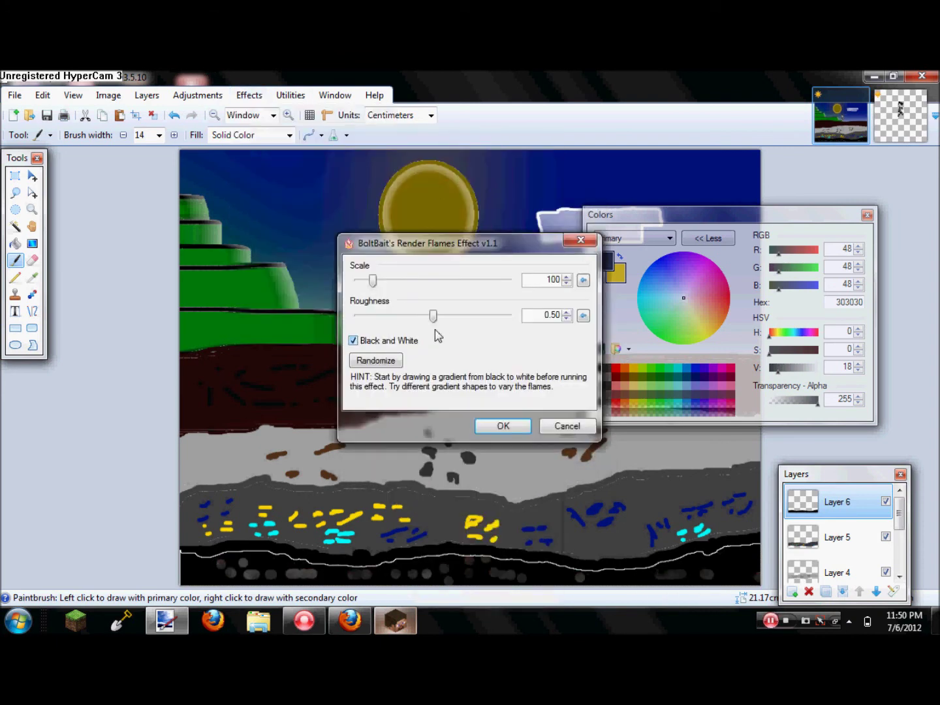
click(503, 425)
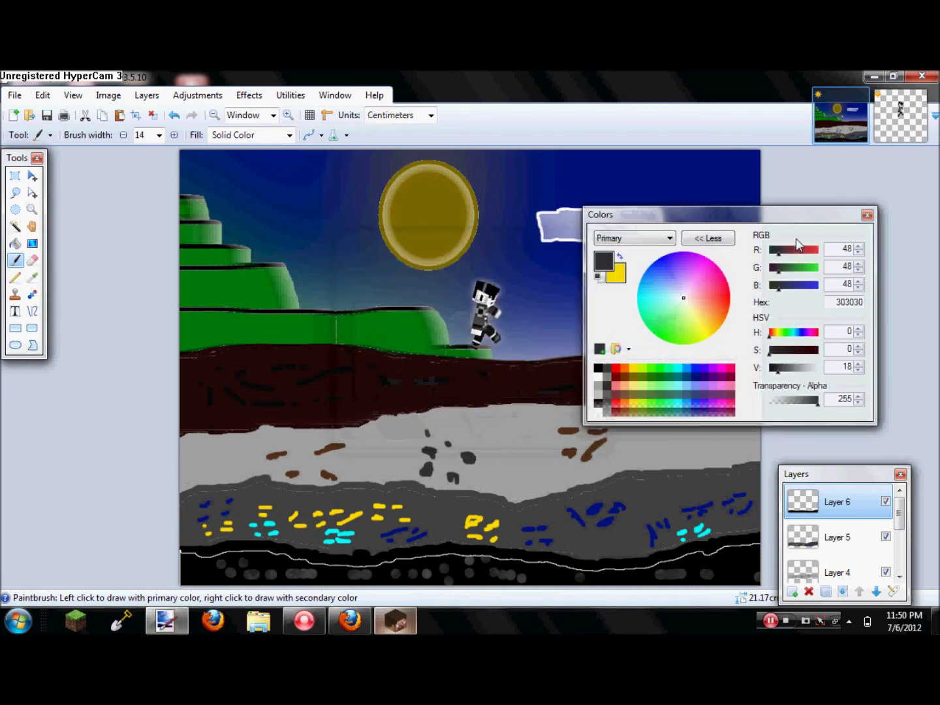
Step: Merge the ground, rock and soil layers down one after another into the layers beneath
click(842, 592)
key(ctrl+z)
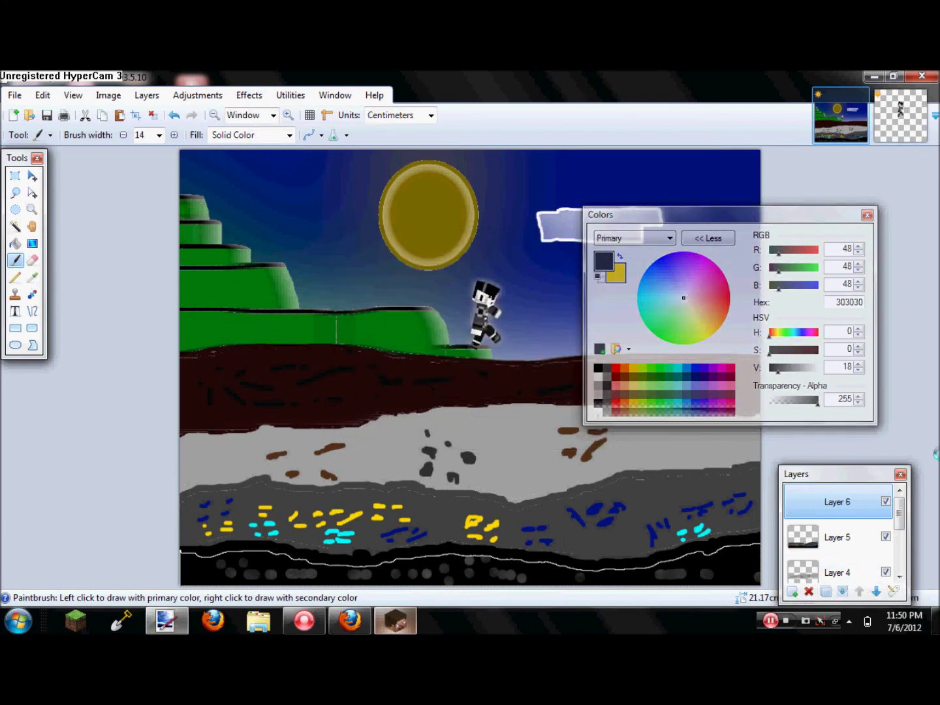
click(146, 96)
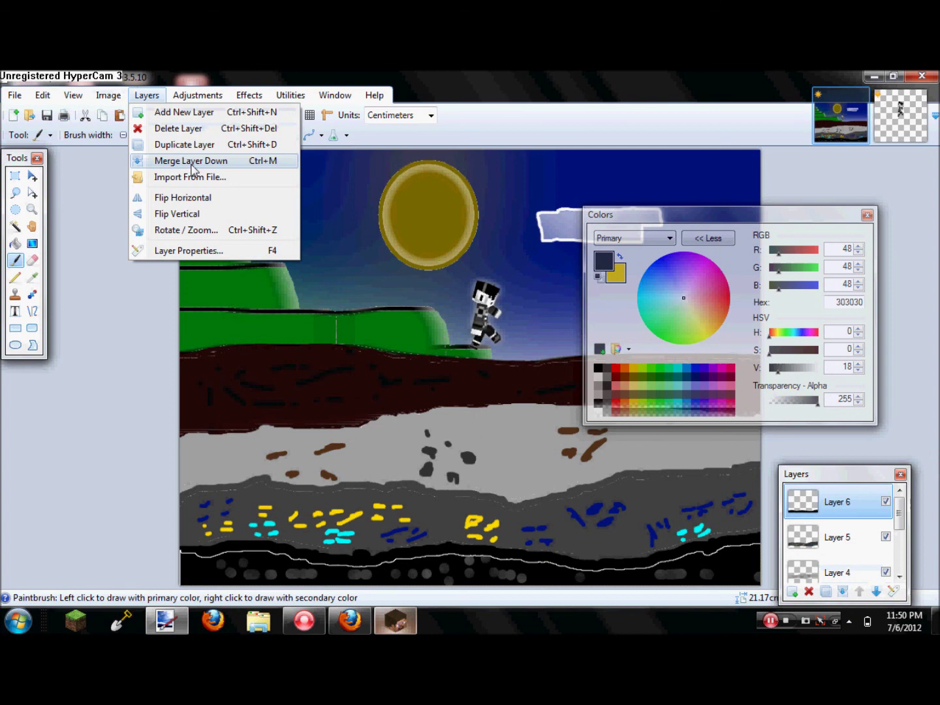
click(192, 168)
click(146, 96)
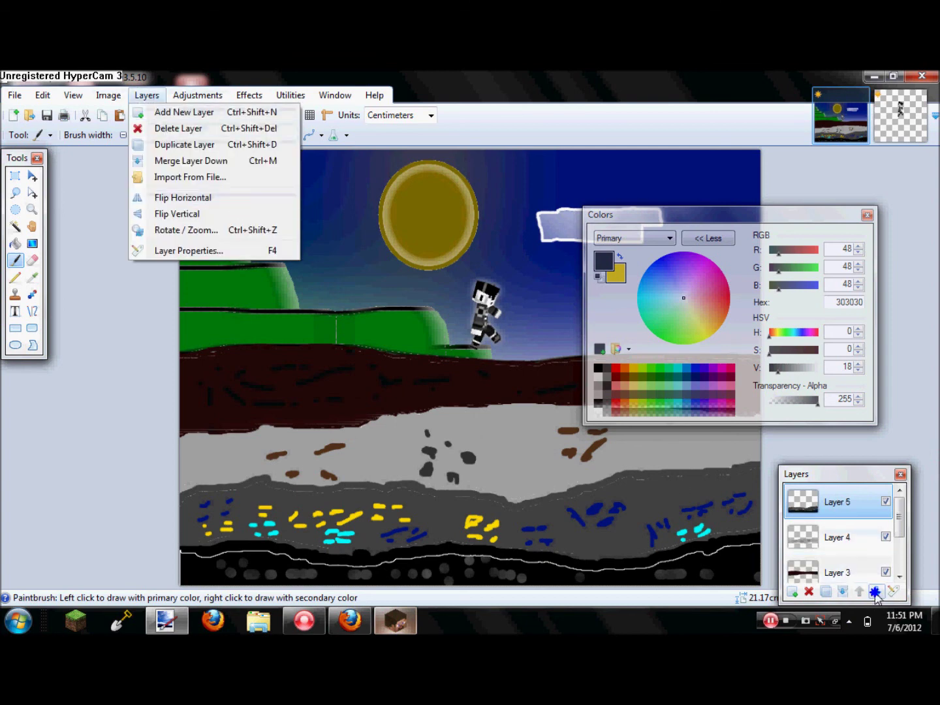
click(876, 595)
click(874, 595)
click(832, 508)
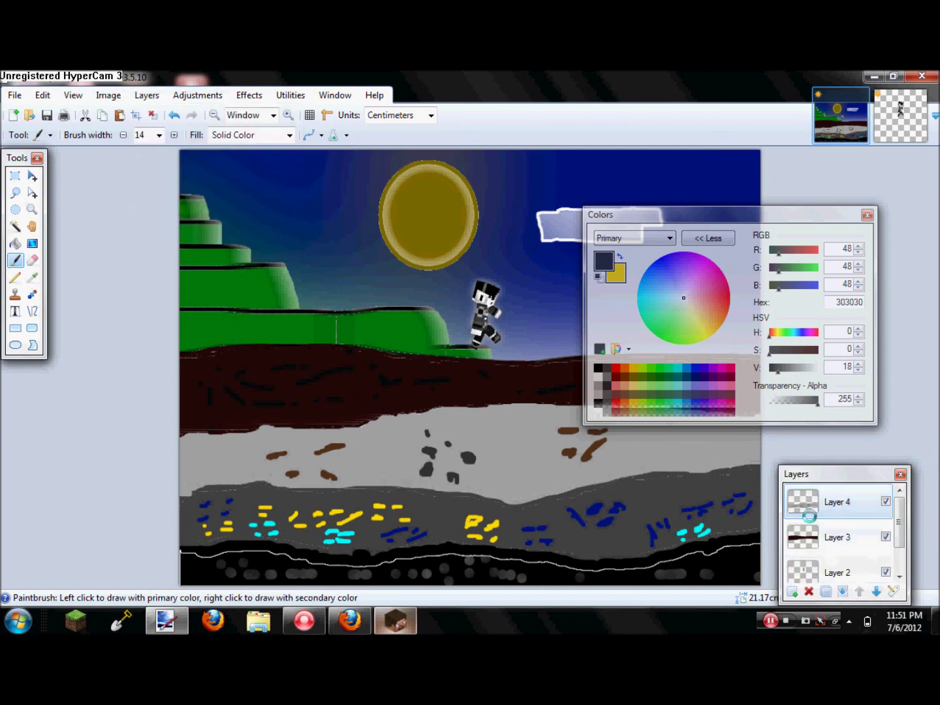
key(ctrl+z)
click(843, 593)
click(843, 592)
click(843, 591)
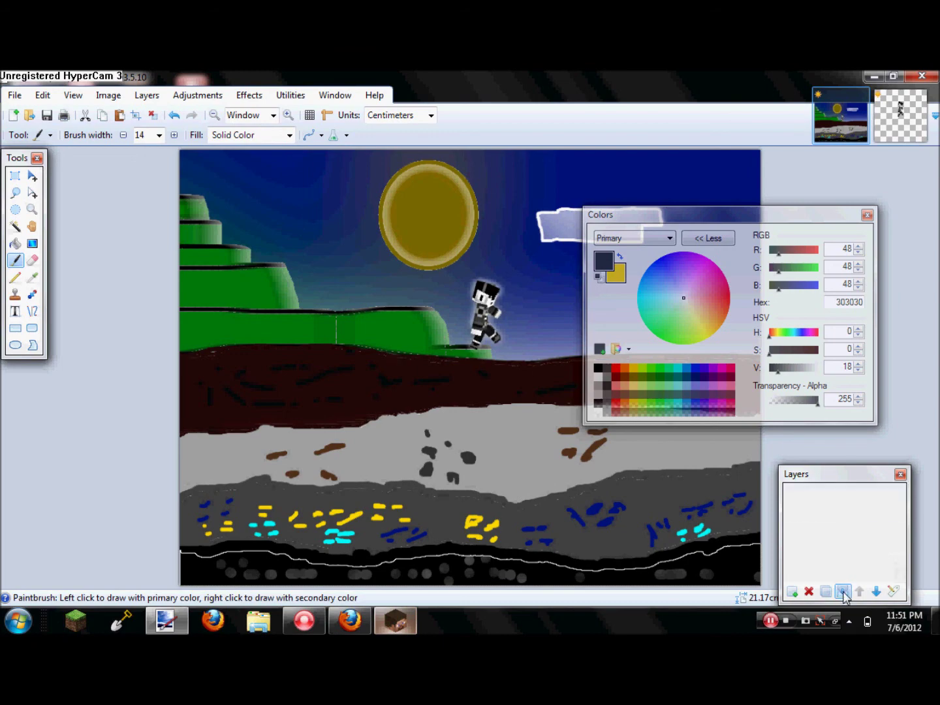
Step: Close the Colors and Layers windows and close the separate image of the character
click(867, 215)
click(900, 474)
click(902, 112)
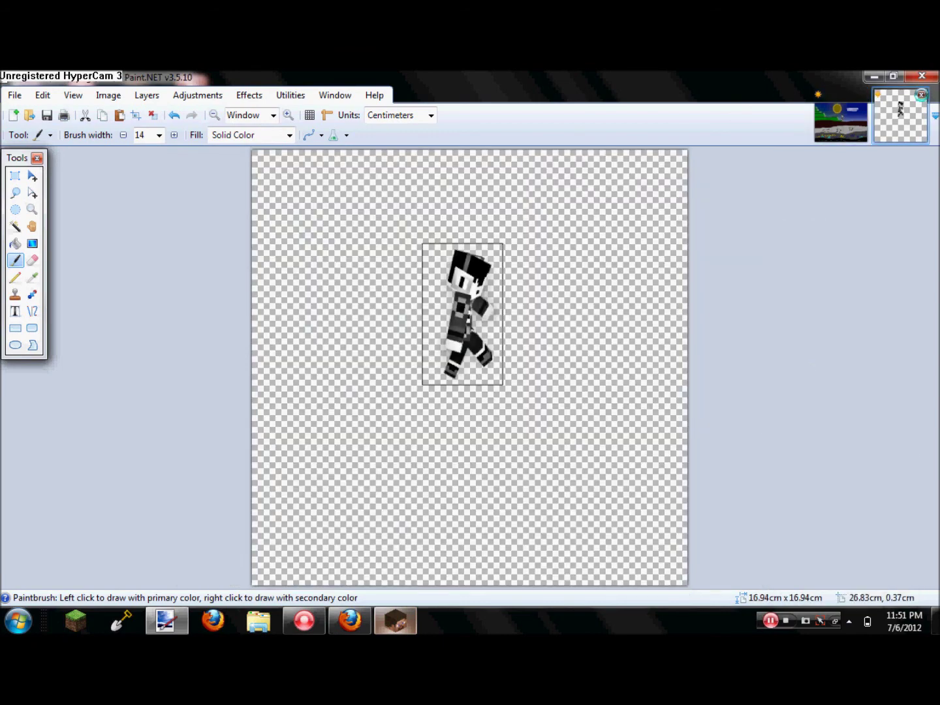
click(921, 94)
click(471, 385)
click(37, 157)
click(334, 95)
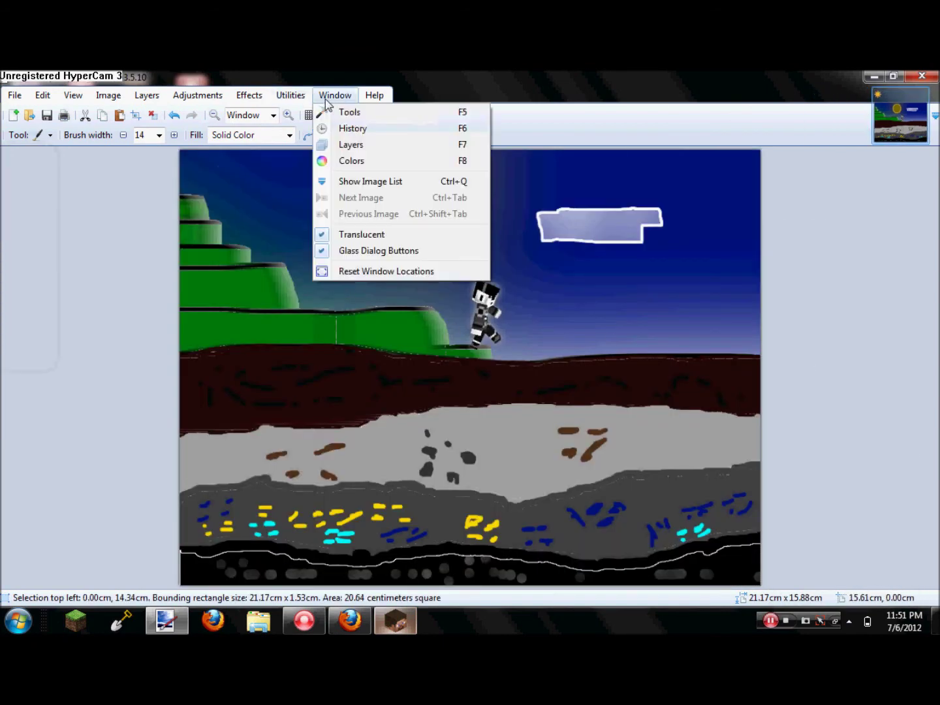
click(348, 108)
Step: Activate the Text tool with the BIRTH OF A HERO font at size 16
key(t)
click(218, 135)
click(199, 216)
click(184, 135)
click(248, 250)
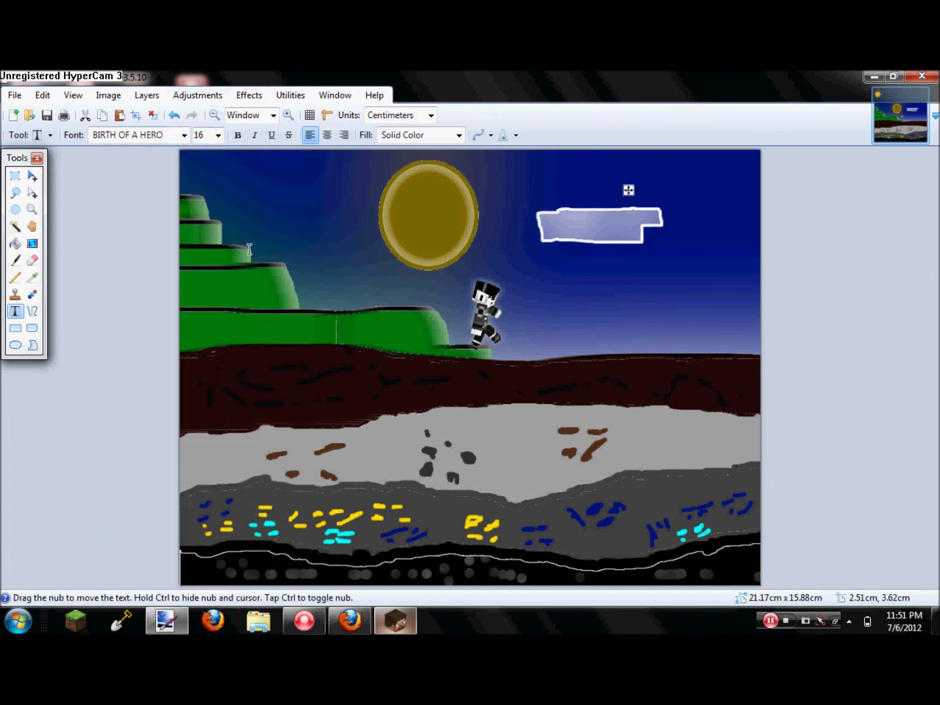
click(335, 94)
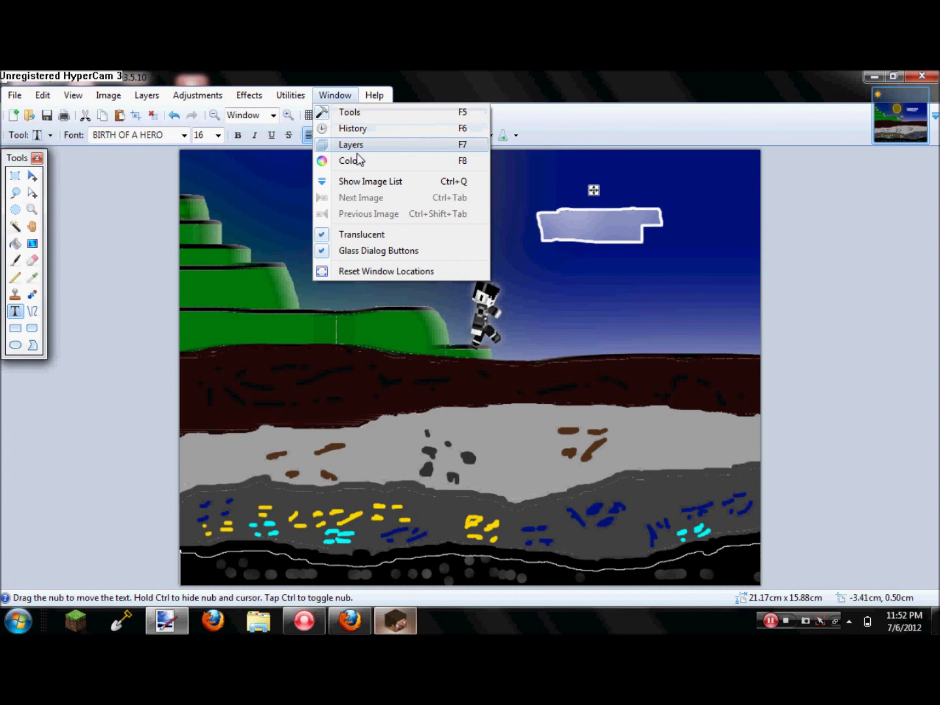
click(353, 158)
click(154, 115)
click(866, 215)
Step: Try placing a thank-you text over the scene at font size 216, and erase it again
click(508, 188)
text(thx)
click(218, 135)
click(218, 383)
key(BackSpace)
key(BackSpace)
key(BackSpace)
text(t)
key(BackSpace)
text(wacthin)
drag(753, 319, 292, 394)
text(~)
key(BackSpace)
text(!)
drag(670, 390, 538, 454)
key(BackSpace)
key(BackSpace)
key(BackSpace)
key(BackSpace)
key(BackSpace)
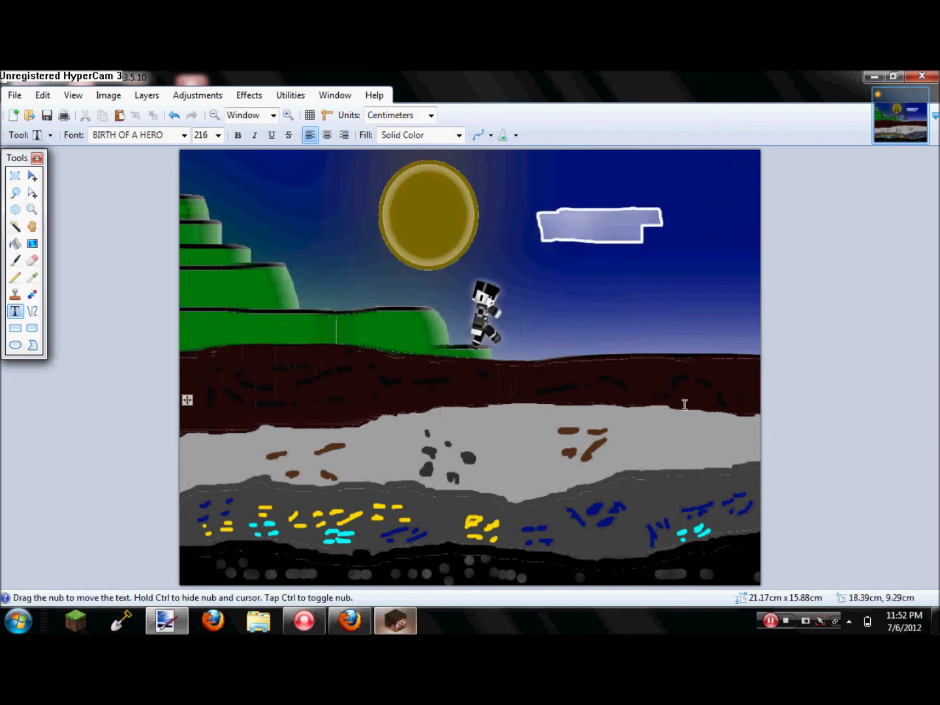
Step: Enter the text "loled" over the cloud in BIRTH OF A HERO at size 84
click(212, 138)
click(212, 214)
click(539, 551)
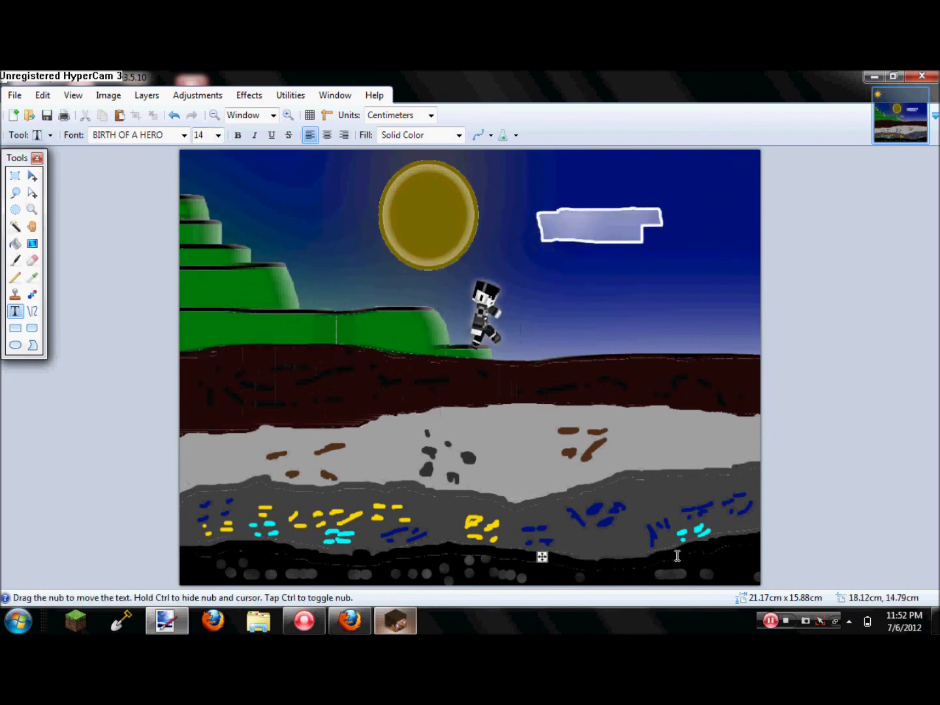
click(273, 116)
click(218, 135)
click(214, 267)
drag(535, 557, 549, 235)
text(M)
key(BackSpace)
key(BackSpace)
key(BackSpace)
click(218, 135)
click(214, 327)
text(llo)
key(BackSpace)
key(BackSpace)
text(oled)
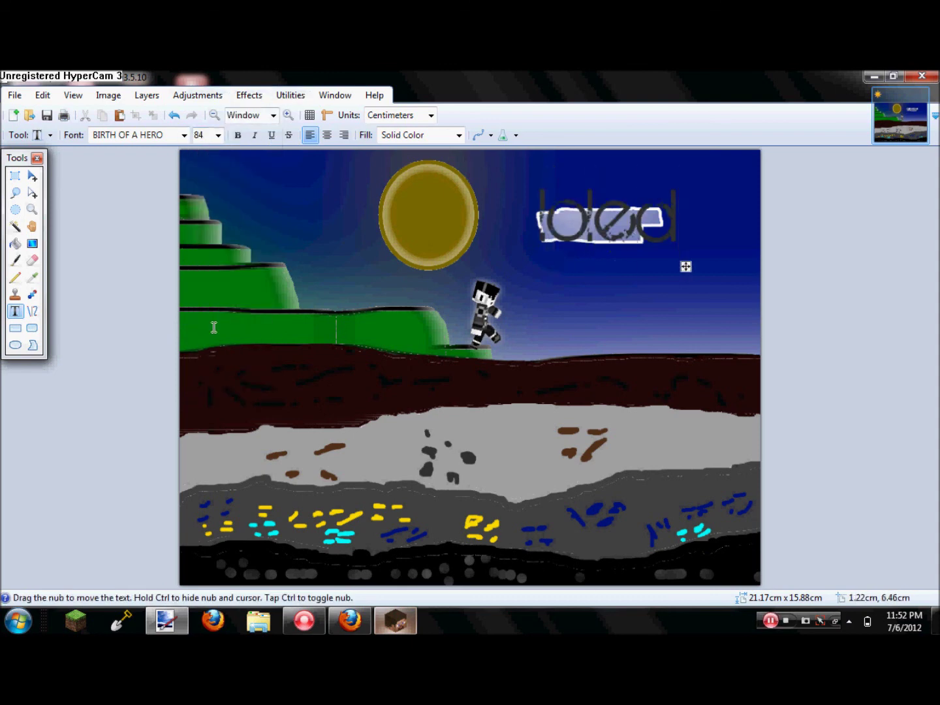
Step: Add the lines "face", "creeper" and ">:3" below the large text and shift the block up and left
key(Return)
text(face)
key(Return)
text(creeper)
drag(754, 455, 727, 422)
click(514, 421)
text(>:3)
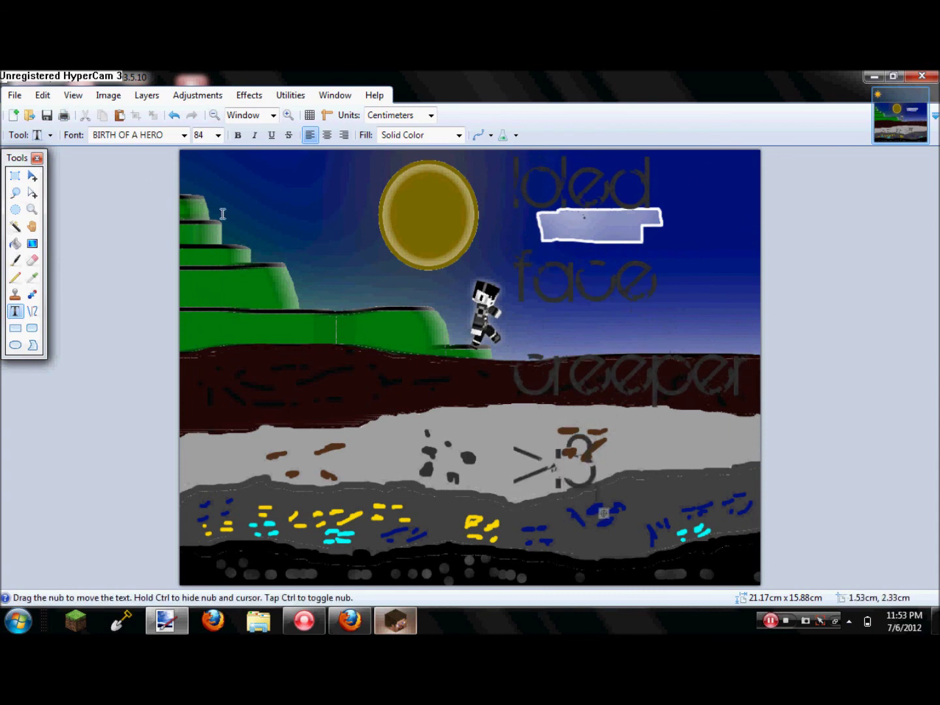
Step: Undo the large multi-line text placed over the scene
key(alt+f)
click(159, 419)
click(669, 433)
key(ctrl+z)
key(ctrl+z)
key(ctrl+z)
click(192, 116)
Step: Set the font size to 20 and enter the creator's name in the sky between the hills and the sun
click(218, 135)
click(207, 227)
click(253, 175)
Step: Change the primary color to dark red for the name text
click(335, 95)
click(345, 208)
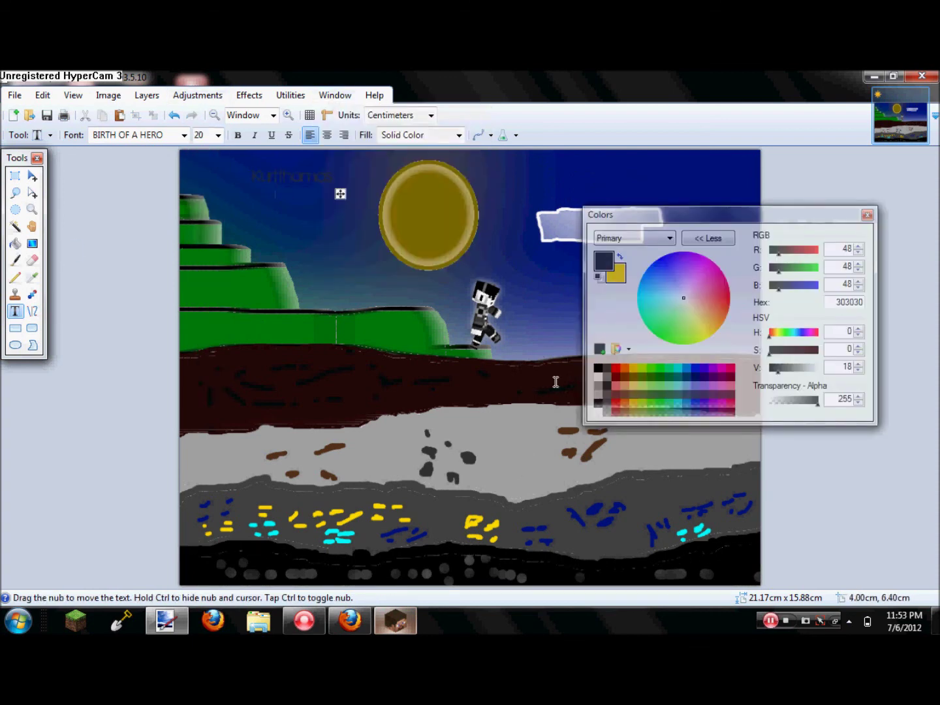
click(599, 370)
drag(770, 252, 803, 253)
click(867, 215)
Step: Set the name text's font size to 24 and move it into the sky above the cloud
click(217, 135)
click(201, 150)
drag(355, 196, 724, 190)
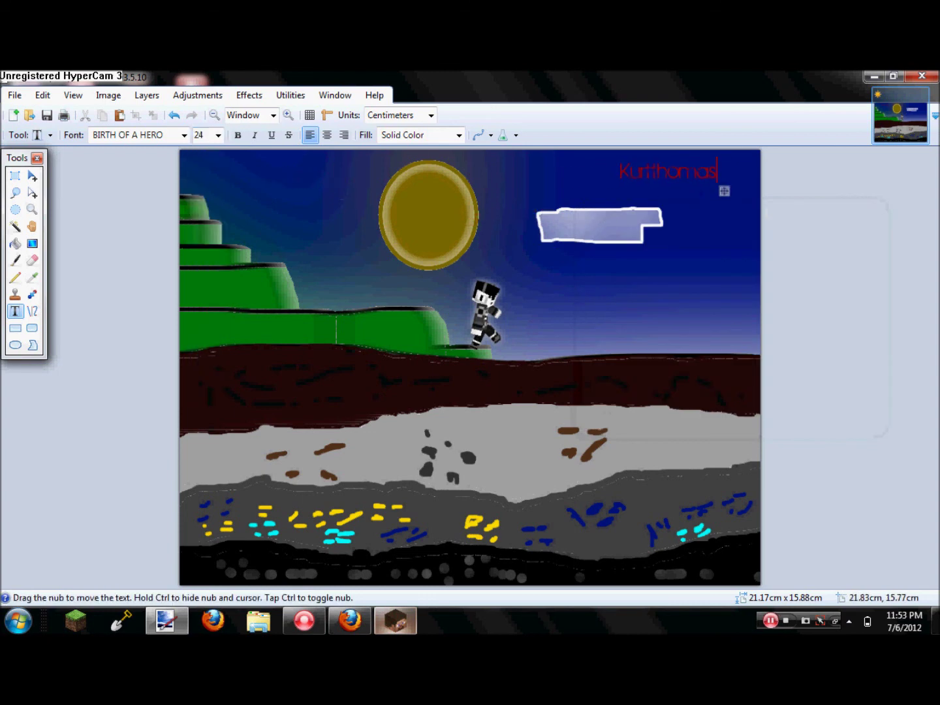